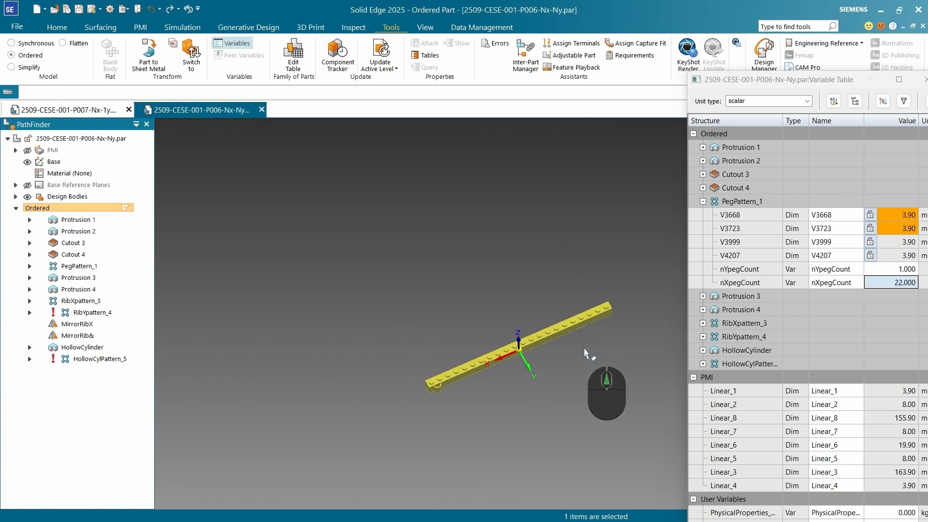
- Undo the last change to the nYpegCount variable of the pegged plate
{"action": "scroll", "coordinate": [387, 397], "scroll_direction": "up", "scroll_amount": 5}
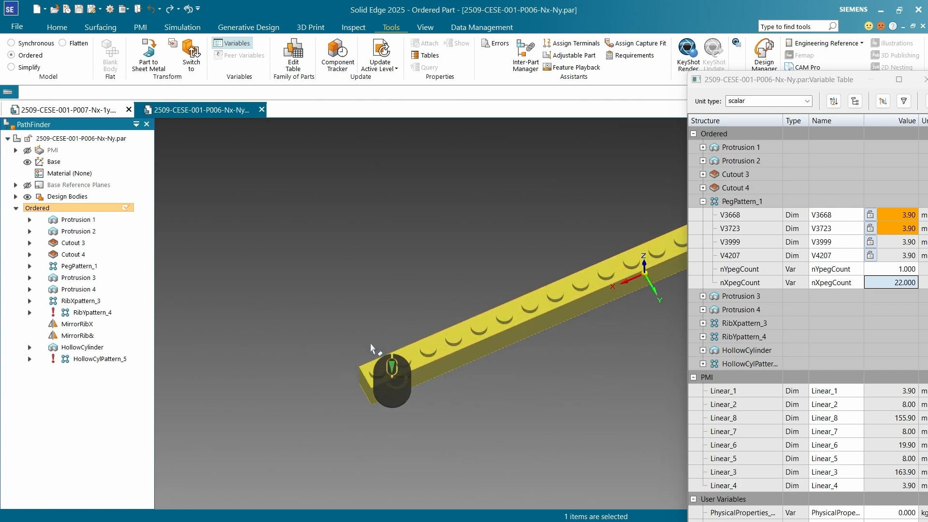
{"action": "left_click", "coordinate": [894, 268]}
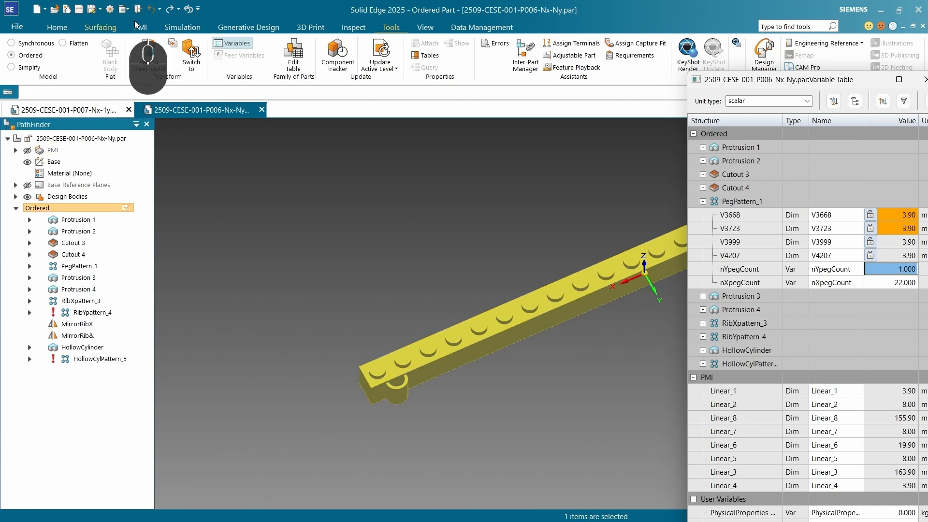
{"action": "left_click", "coordinate": [150, 9]}
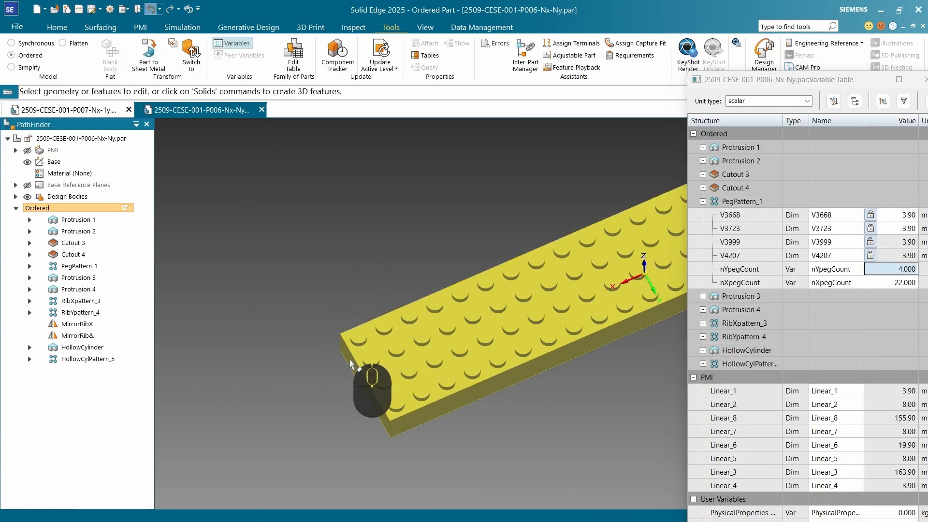
{"action": "scroll", "coordinate": [393, 380], "scroll_direction": "down", "scroll_amount": 3}
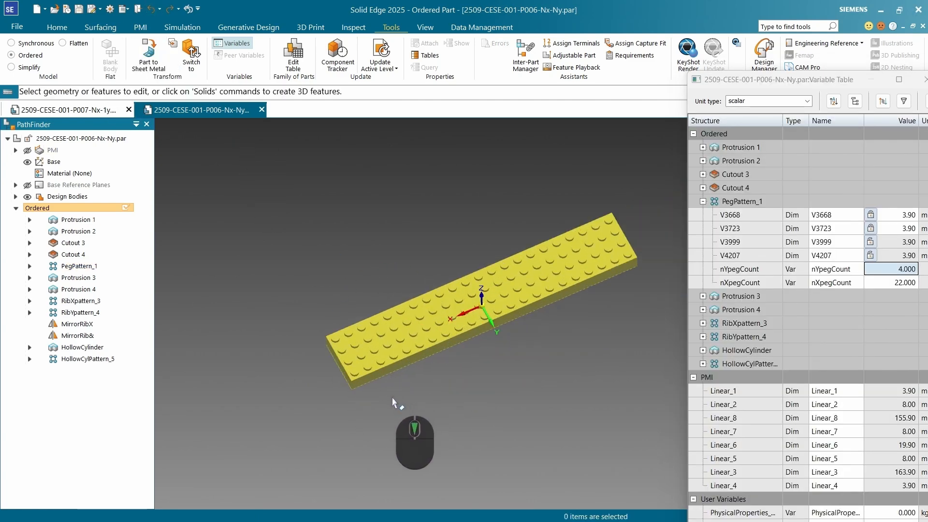
{"action": "scroll", "coordinate": [393, 402], "scroll_direction": "up", "scroll_amount": 2}
- Switch to the part 2509-CESE-001-P007-Nx-1y and inspect its single-peg block from above and from the side
{"action": "left_click", "coordinate": [85, 115]}
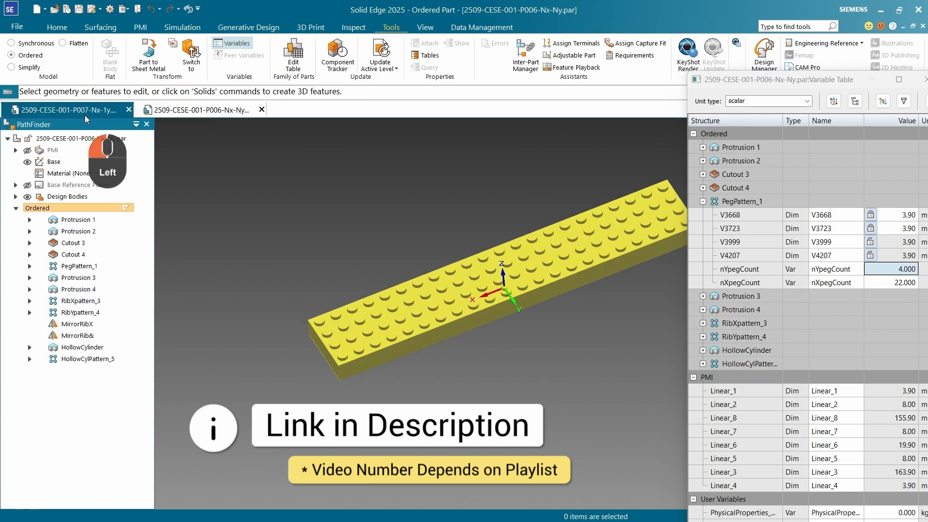
{"action": "mouse_move", "coordinate": [468, 334]}
{"action": "middle_mouse_down"}
{"action": "mouse_move", "coordinate": [452, 308]}
{"action": "mouse_move", "coordinate": [472, 330]}
{"action": "middle_mouse_up"}
{"action": "scroll", "coordinate": [475, 282], "scroll_direction": "down", "scroll_amount": 3}
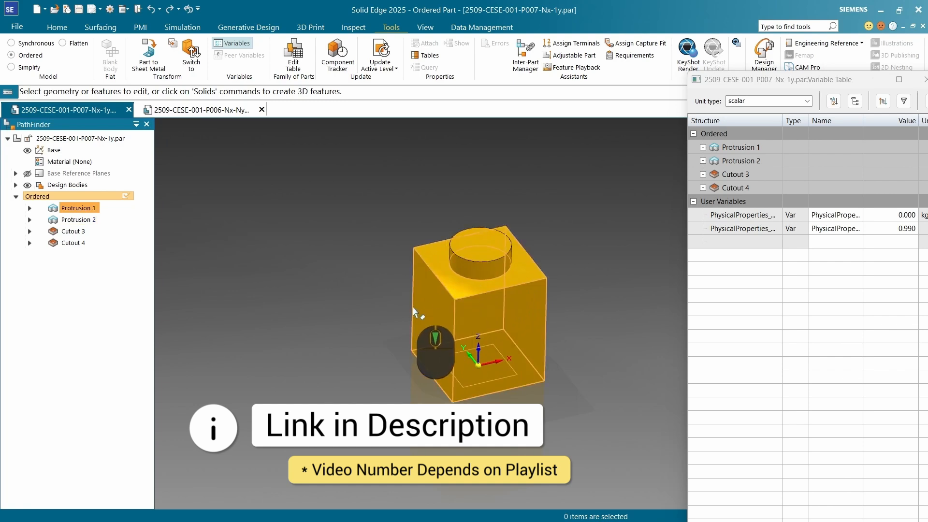
{"action": "scroll", "coordinate": [415, 311], "scroll_direction": "up", "scroll_amount": 2}
{"action": "scroll", "coordinate": [489, 303], "scroll_direction": "down", "scroll_amount": 1}
{"action": "scroll", "coordinate": [465, 293], "scroll_direction": "down", "scroll_amount": 3}
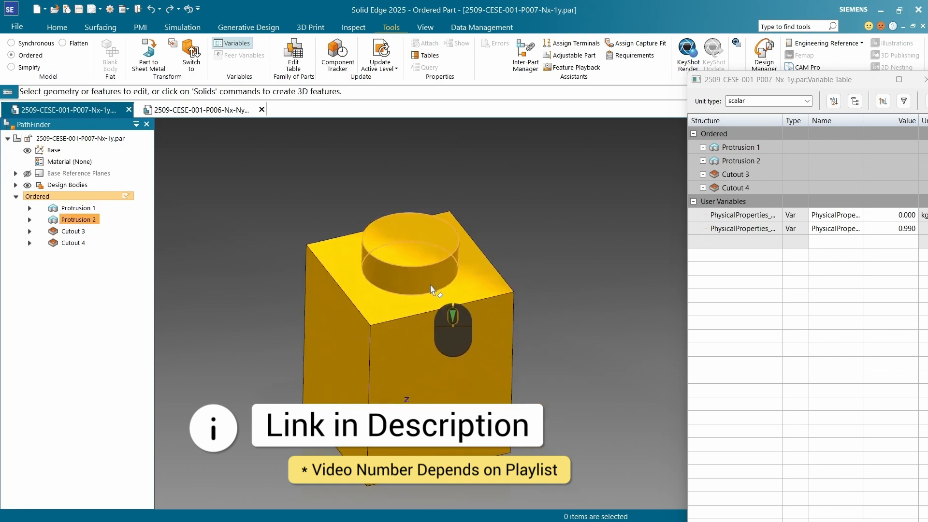
{"action": "middle_click_drag", "start_coordinate": [442, 371], "coordinate": [422, 353]}
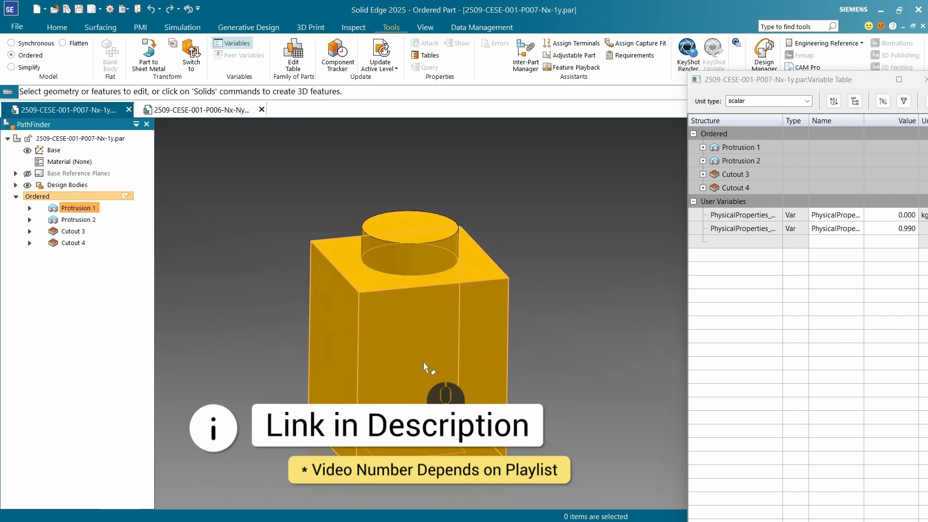
{"action": "scroll", "coordinate": [425, 348], "scroll_direction": "up", "scroll_amount": 3}
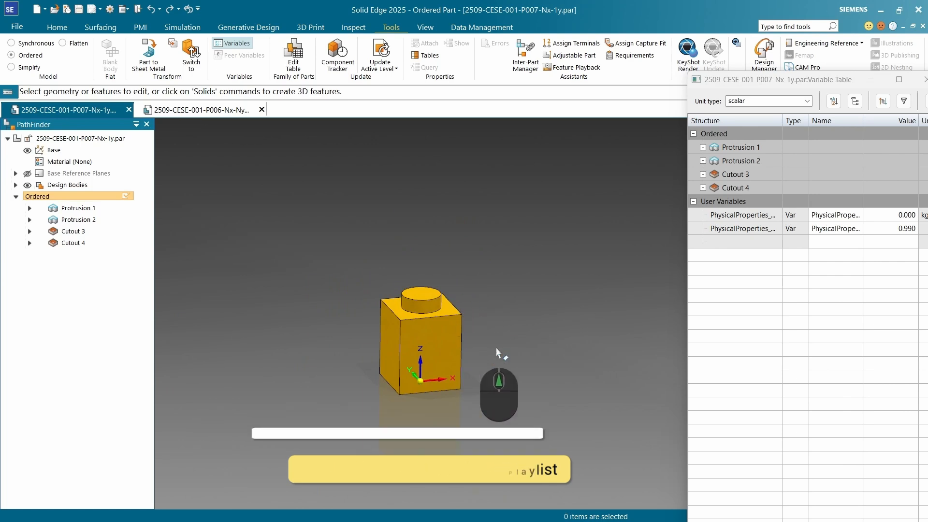
{"action": "middle_click_drag", "start_coordinate": [487, 384], "coordinate": [473, 361]}
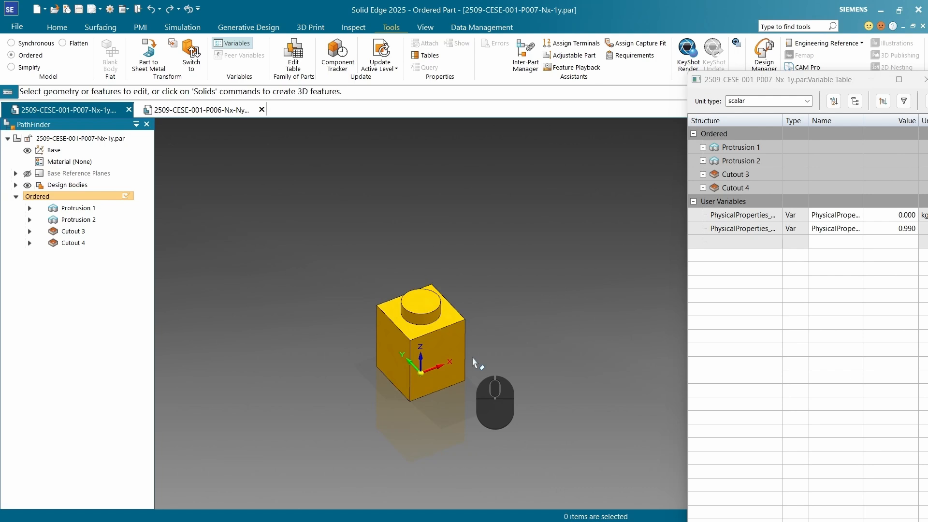
- Show the variables of Protrusion 1 and rename dimension V738 to BlockDepthY
{"action": "left_click", "coordinate": [703, 147]}
{"action": "left_click", "coordinate": [821, 159]}
{"action": "scroll", "coordinate": [549, 347], "scroll_direction": "up", "scroll_amount": 1}
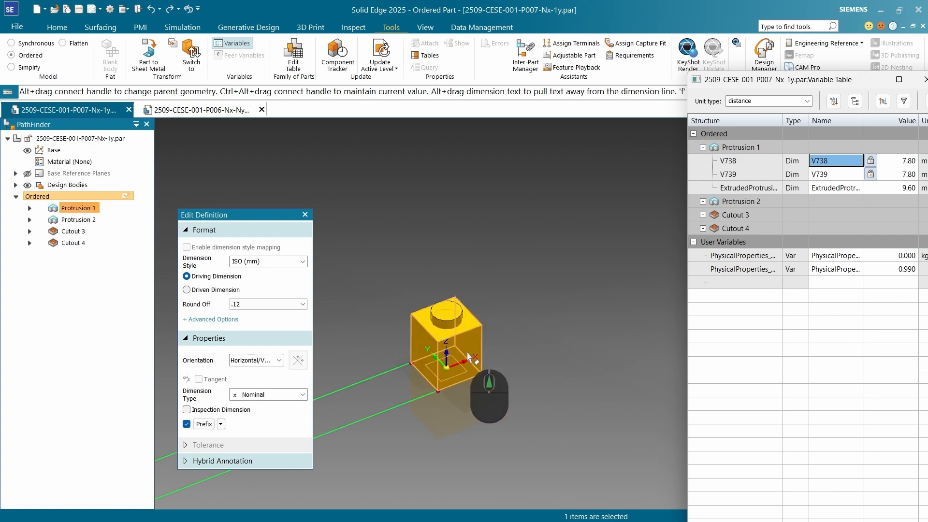
{"action": "scroll", "coordinate": [556, 346], "scroll_direction": "up", "scroll_amount": 2}
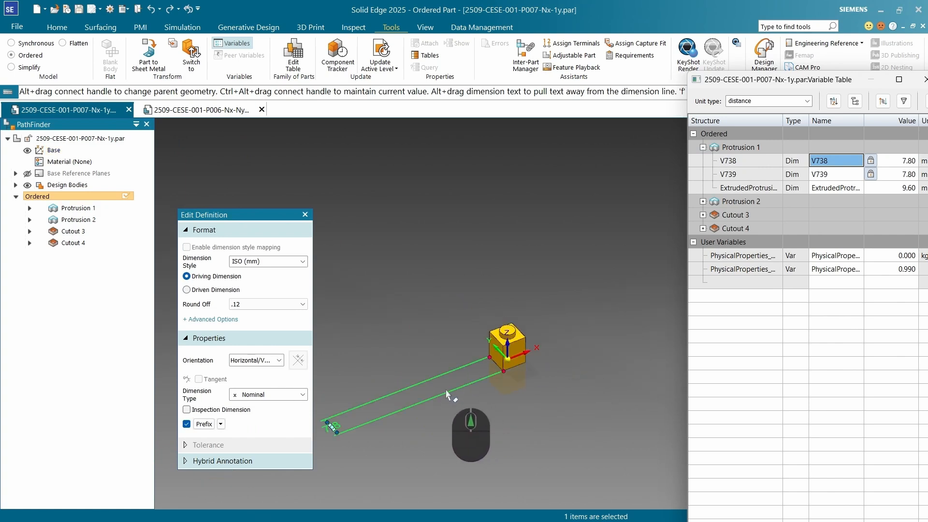
{"action": "scroll", "coordinate": [492, 392], "scroll_direction": "down", "scroll_amount": 2}
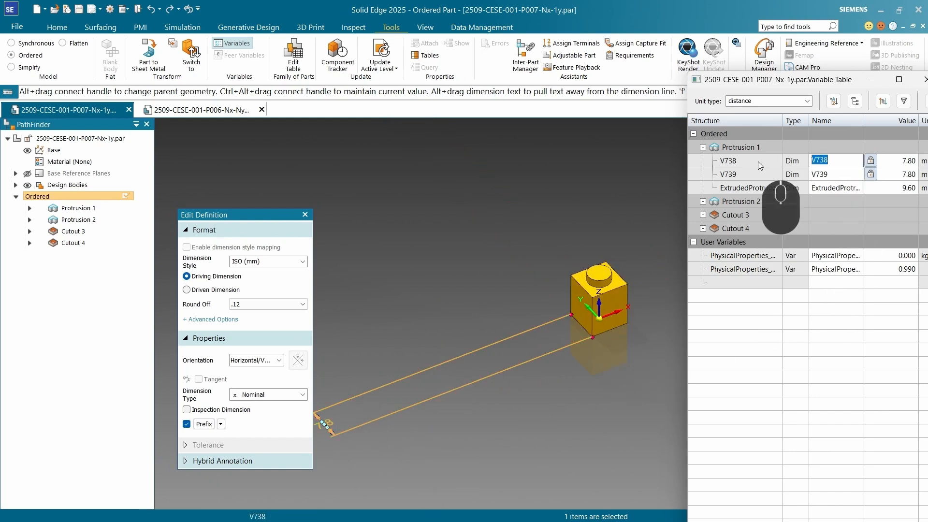
{"action": "type", "text": "BlockDepthY"}
{"action": "key", "text": "Return"}
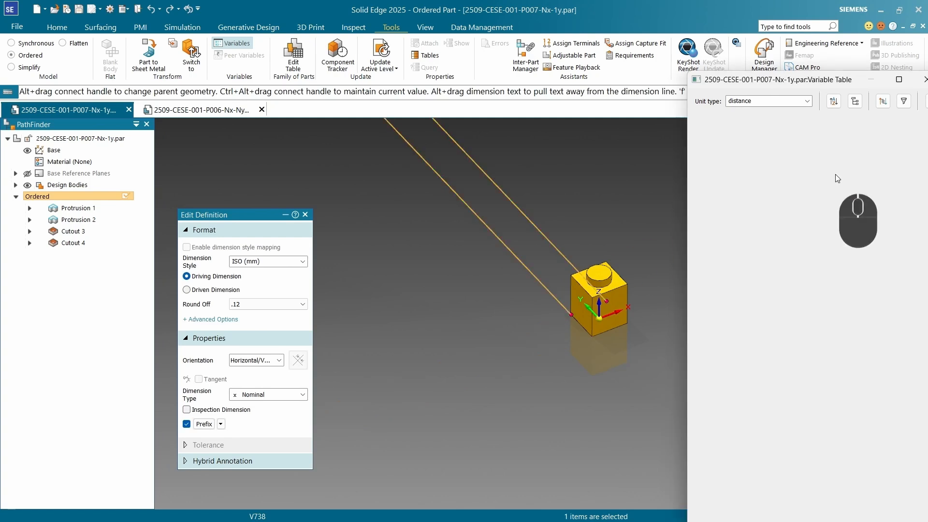
- Rename dimension V739 of Protrusion 1 to BlockLenX and its extrusion depth variable to BlockHeightZ
{"action": "left_click", "coordinate": [838, 175]}
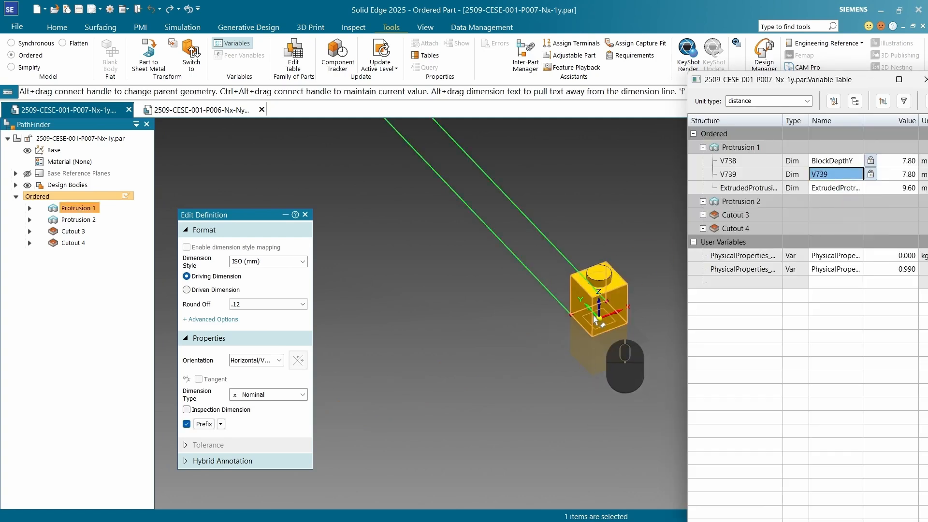
{"action": "type", "text": "BlockLenX"}
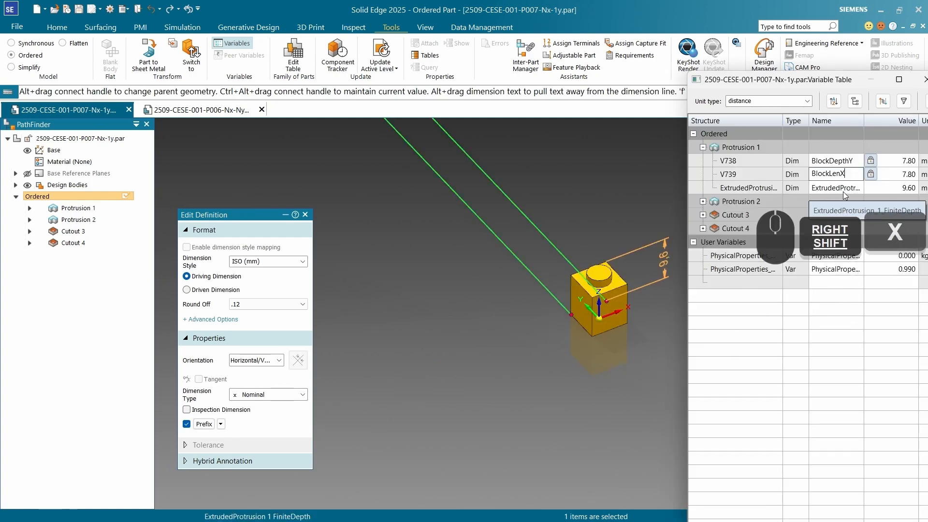
{"action": "key", "text": "Return"}
{"action": "left_click", "coordinate": [843, 188]}
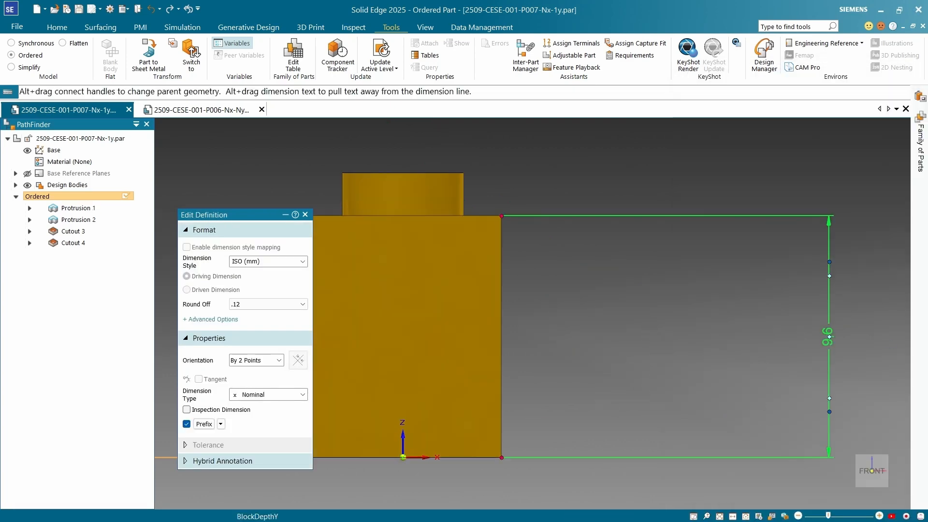
{"action": "left_click", "coordinate": [861, 235]}
{"action": "type", "text": "BlockHeightZ"}
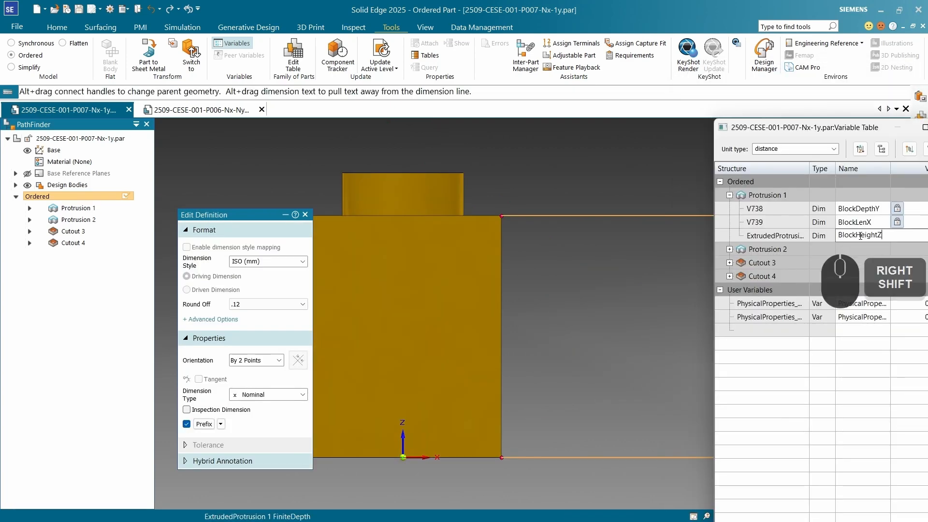
{"action": "key", "text": "Return"}
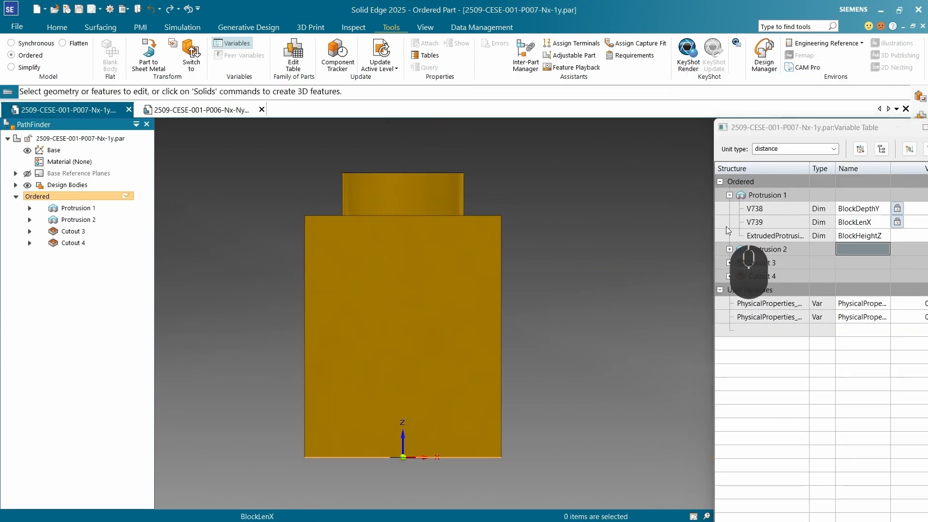
- Lengthen the block by entering 7.80+8 mm as the value of BlockLenX
{"action": "double_click", "coordinate": [824, 133]}
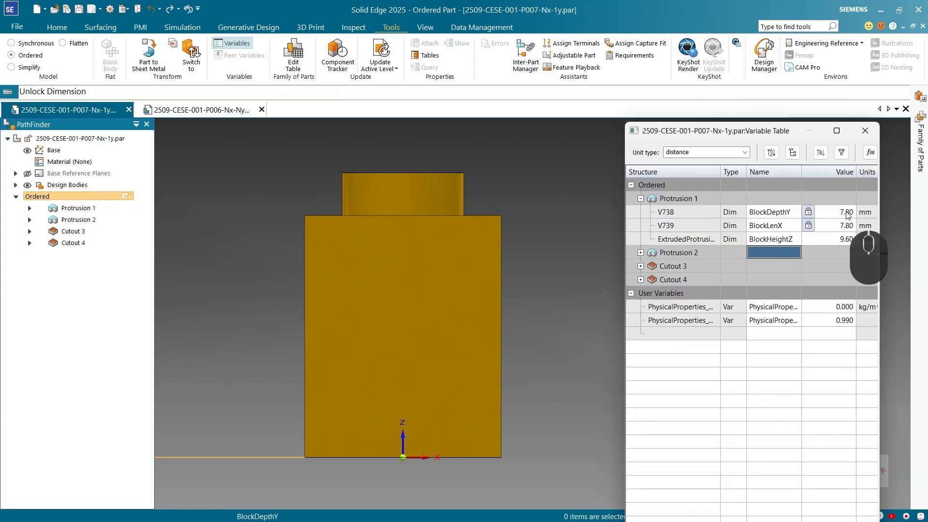
{"action": "left_click", "coordinate": [835, 213]}
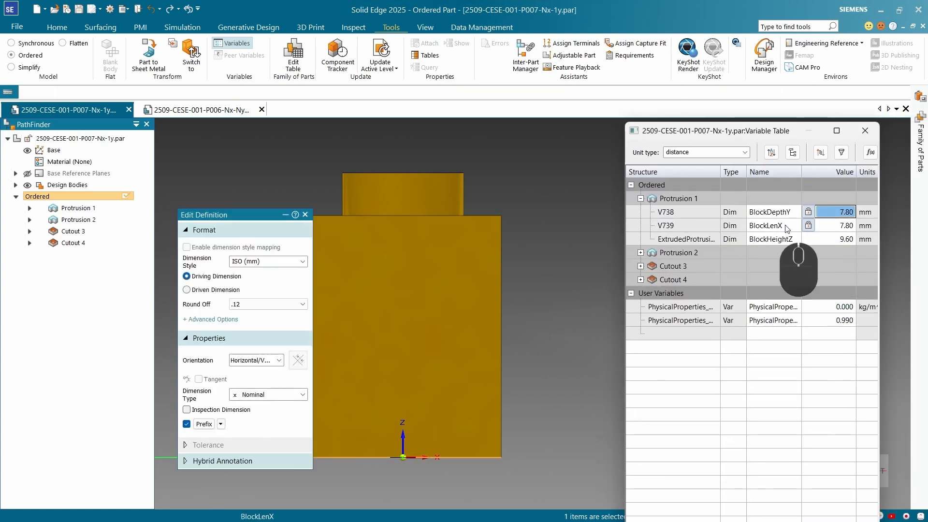
{"action": "key", "text": "ctrl+t"}
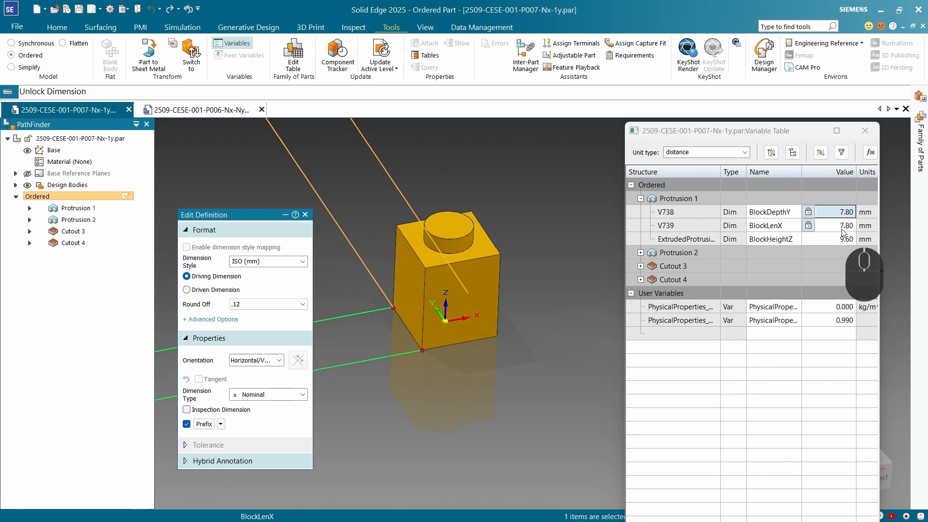
{"action": "left_click", "coordinate": [878, 229]}
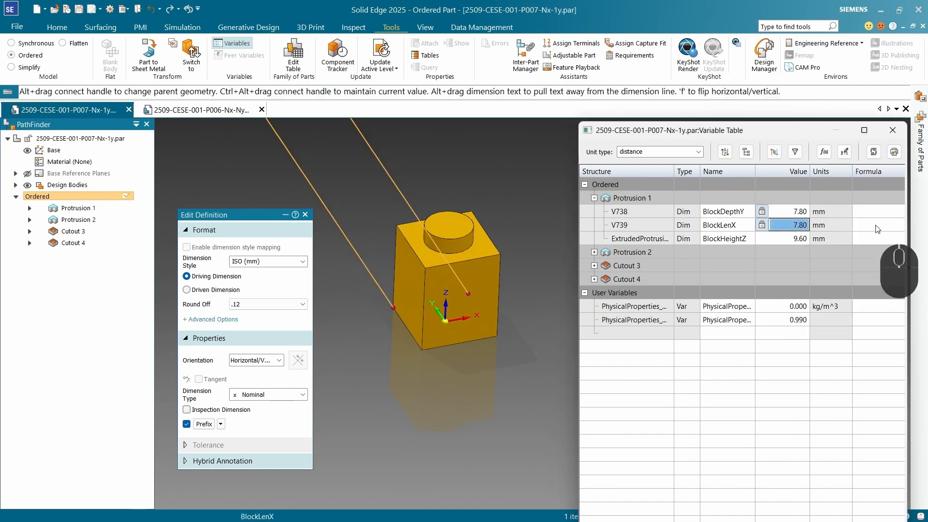
{"action": "left_click", "coordinate": [877, 229]}
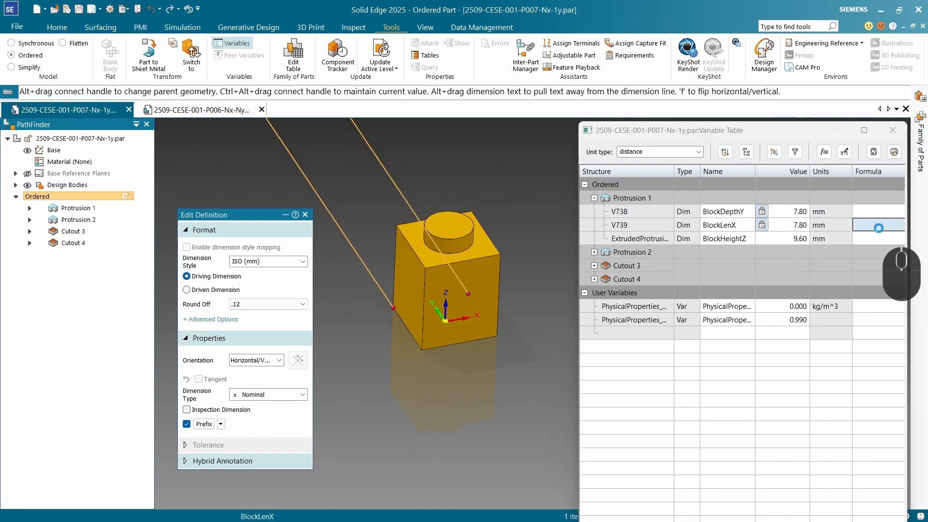
{"action": "left_click", "coordinate": [783, 225]}
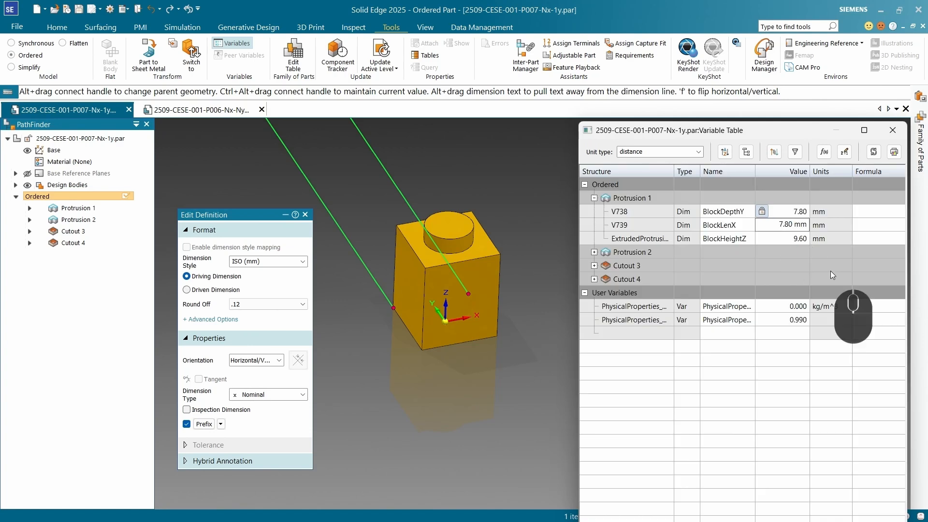
{"action": "key", "text": "End"}
{"action": "key", "text": "Left"}
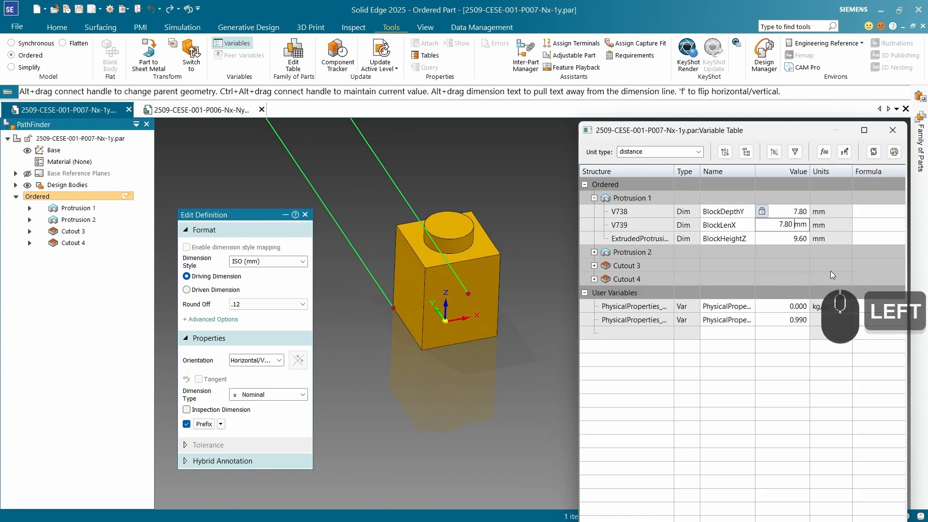
{"action": "type", "text": "+8"}
{"action": "key", "text": "Return"}
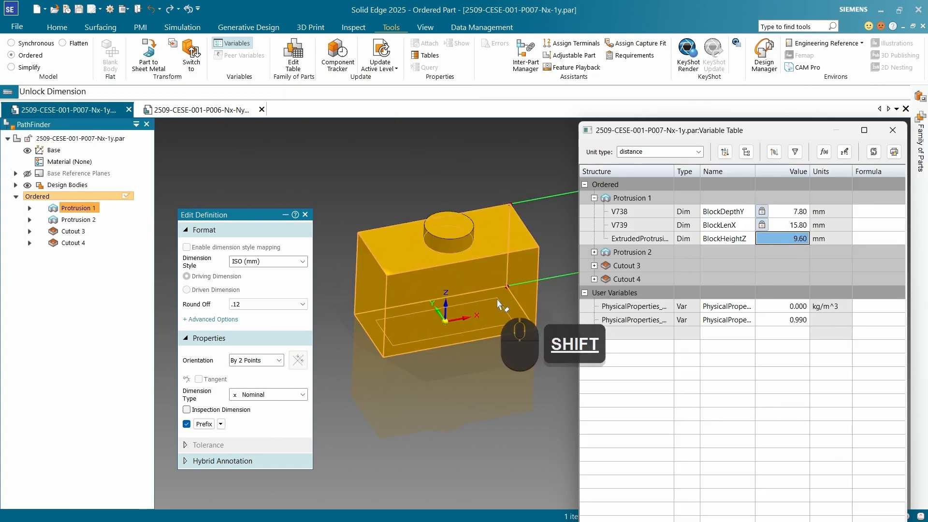
- Open the profile sketch of Protrusion 2, the peg on the block's top face, for editing
{"action": "scroll", "coordinate": [391, 298], "scroll_direction": "down", "scroll_amount": 3, "text": "shift"}
{"action": "middle_click_drag", "start_coordinate": [391, 298], "coordinate": [465, 269], "text": "shift"}
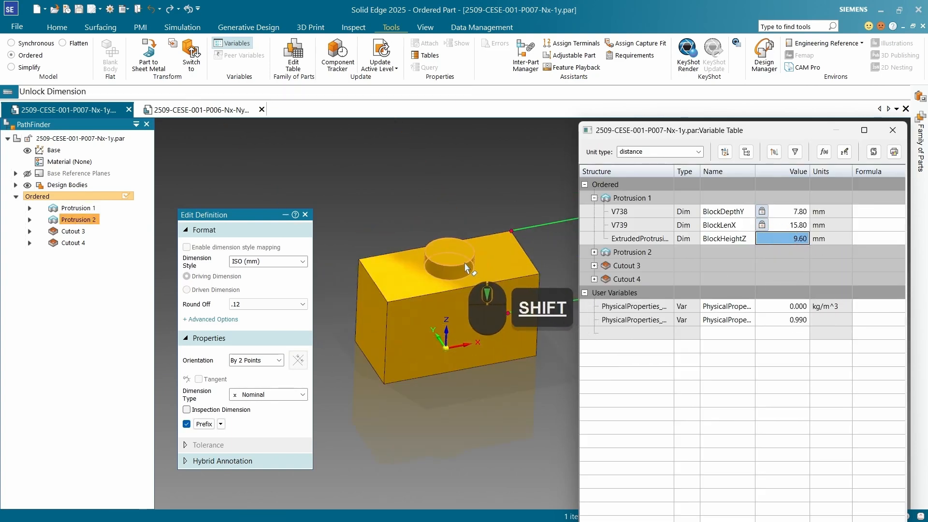
{"action": "left_click", "coordinate": [462, 265], "text": "shift"}
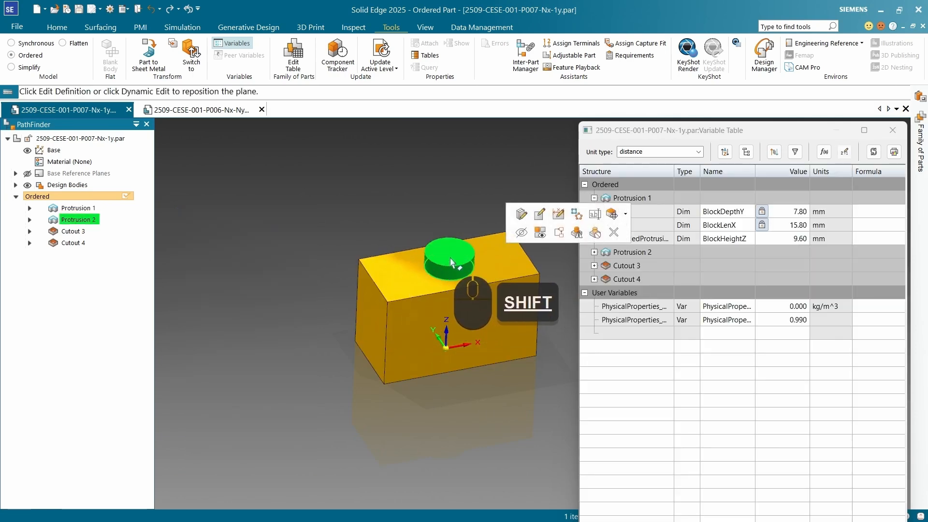
{"action": "left_click", "coordinate": [538, 213]}
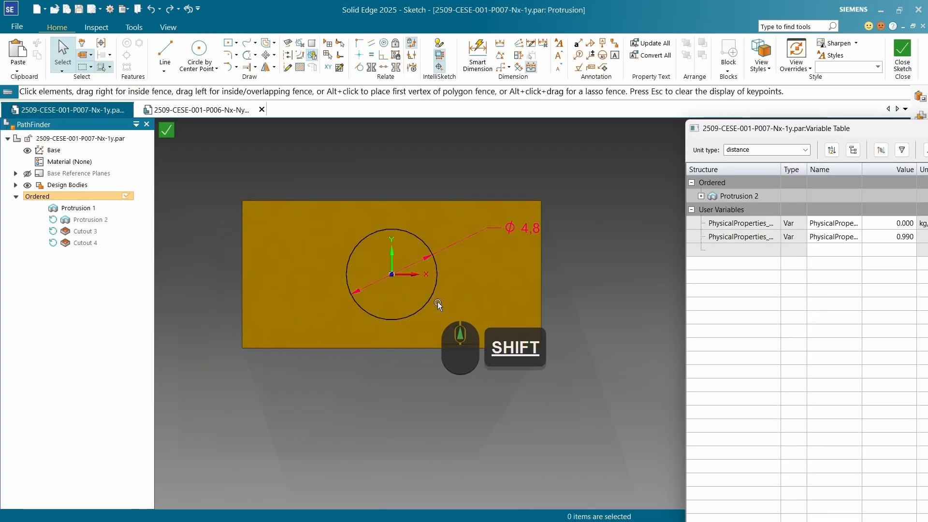
- Delete the relationships that hold the centre of the 4.8 mm peg circle in the sketch
{"action": "mouse_move", "coordinate": [437, 302]}
{"action": "middle_mouse_down", "text": "shift"}
{"action": "mouse_move", "coordinate": [428, 226]}
{"action": "mouse_move", "coordinate": [410, 214]}
{"action": "middle_mouse_up", "text": "shift"}
{"action": "scroll", "coordinate": [462, 249], "scroll_direction": "up", "scroll_amount": 3, "text": "shift"}
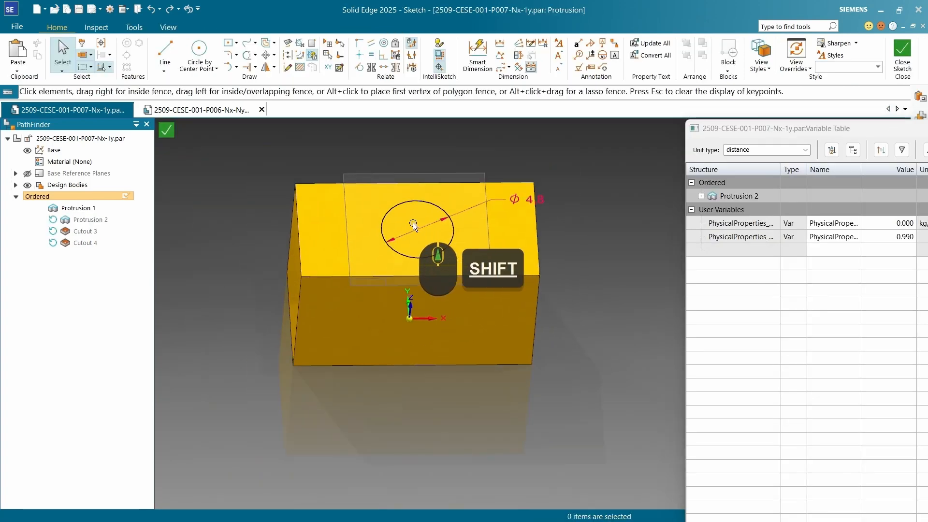
{"action": "scroll", "coordinate": [410, 221], "scroll_direction": "down", "scroll_amount": 4, "text": "shift"}
{"action": "left_click_drag", "start_coordinate": [400, 203], "coordinate": [457, 268], "text": "shift"}
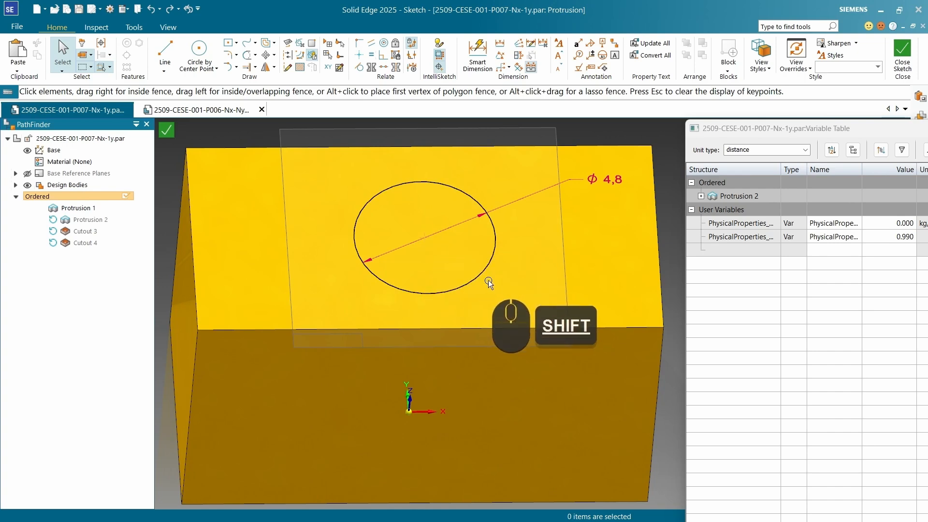
{"action": "key", "text": "Delete"}
{"action": "scroll", "coordinate": [471, 235], "scroll_direction": "up", "scroll_amount": 3}
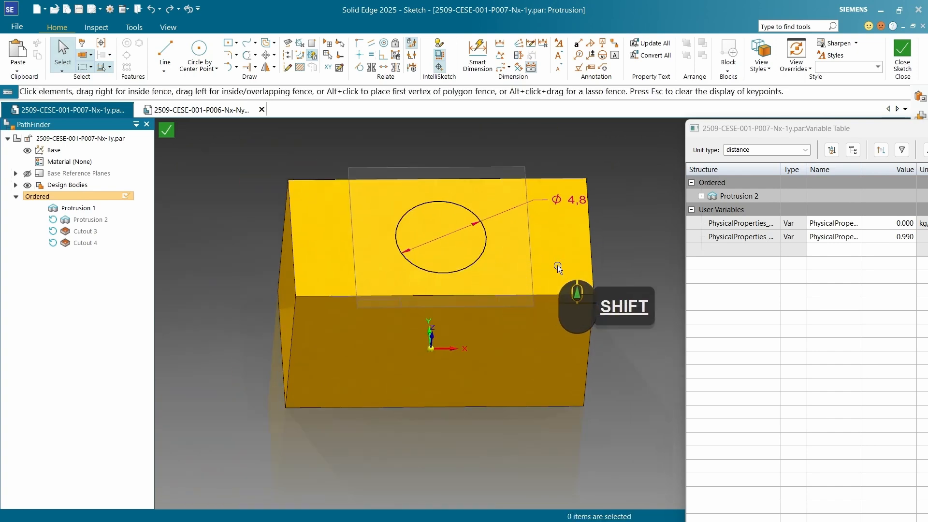
- Move the peg circle off the block's centre toward the negative X end of the top face
{"action": "left_click", "coordinate": [618, 266]}
{"action": "left_click", "coordinate": [484, 250]}
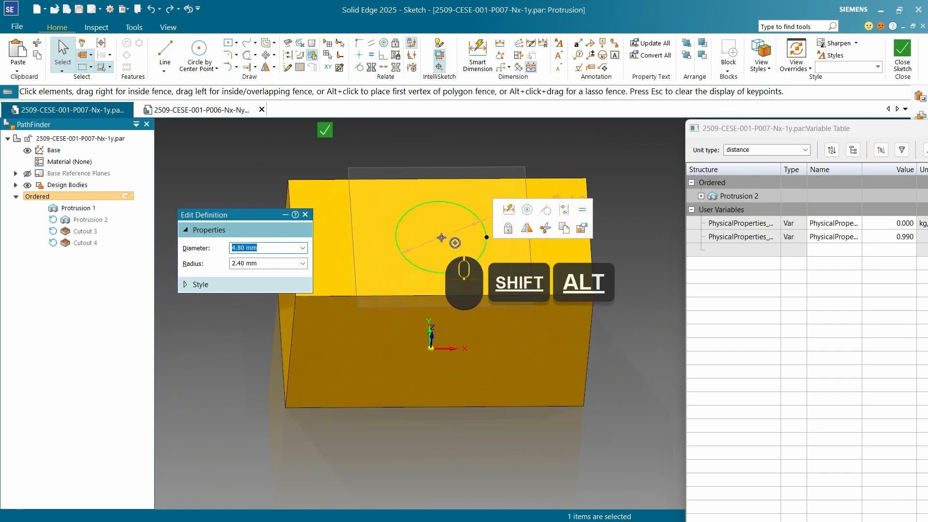
{"action": "left_click_drag", "start_coordinate": [441, 238], "coordinate": [383, 238]}
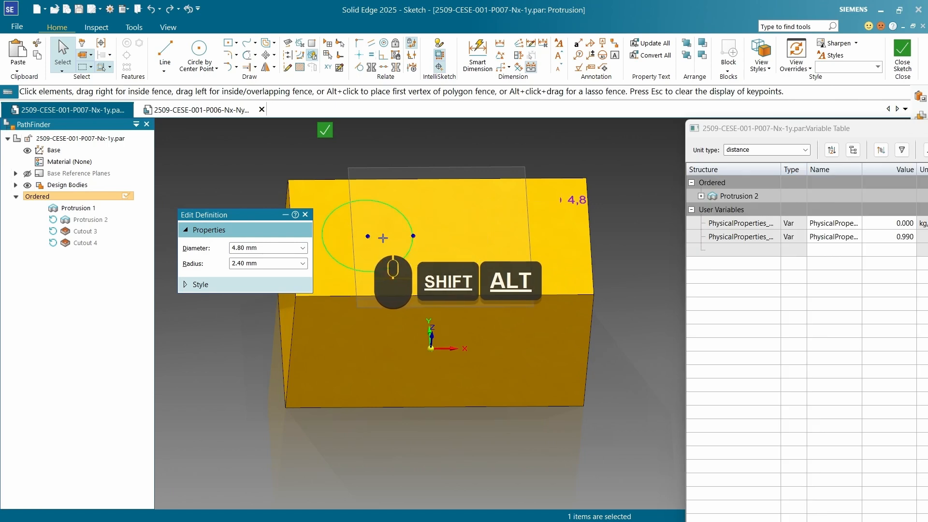
- Add a 4.80 mm driving diameter dimension to the peg circle
{"action": "left_click", "coordinate": [409, 144]}
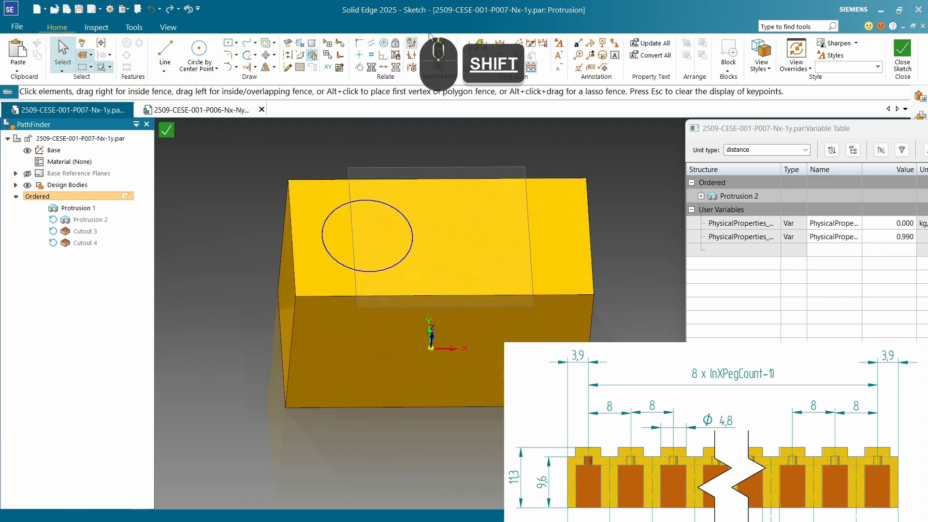
{"action": "left_click", "coordinate": [477, 54]}
{"action": "left_click", "coordinate": [407, 216]}
{"action": "left_click", "coordinate": [425, 146]}
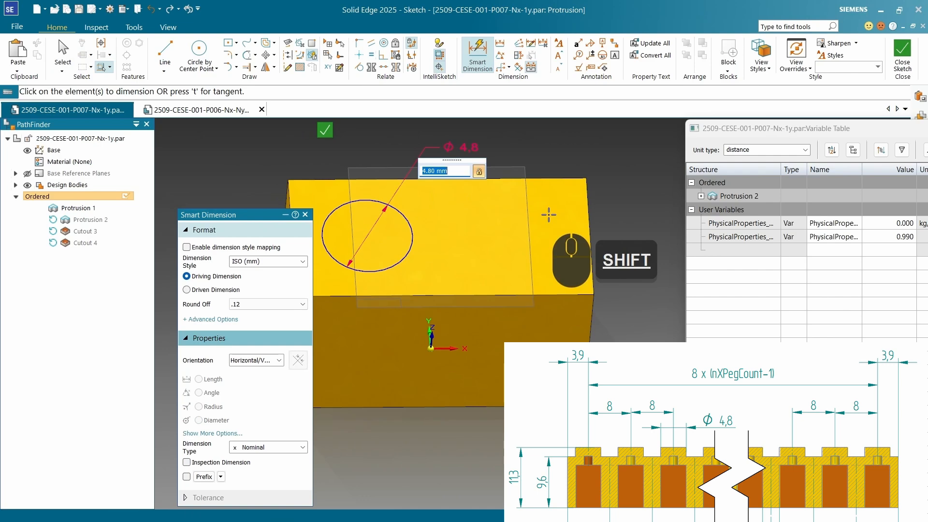
{"action": "key", "text": "Return"}
{"action": "scroll", "coordinate": [549, 214], "scroll_direction": "down", "scroll_amount": 1}
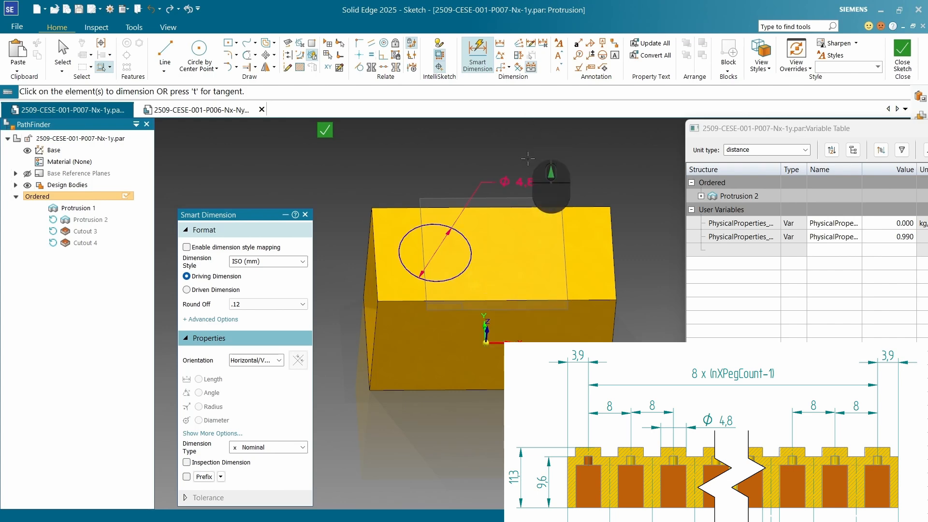
- Dimension the peg circle's centre 3.9 mm from the top face's short edge at the negative X end
{"action": "left_click", "coordinate": [375, 236]}
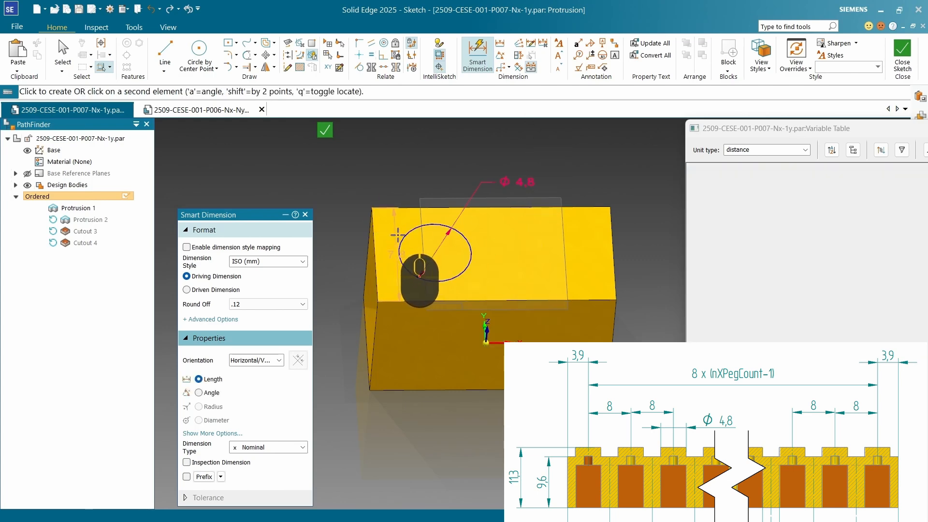
{"action": "left_click", "coordinate": [404, 234]}
{"action": "left_click", "coordinate": [377, 162]}
{"action": "type", "text": "3.9"}
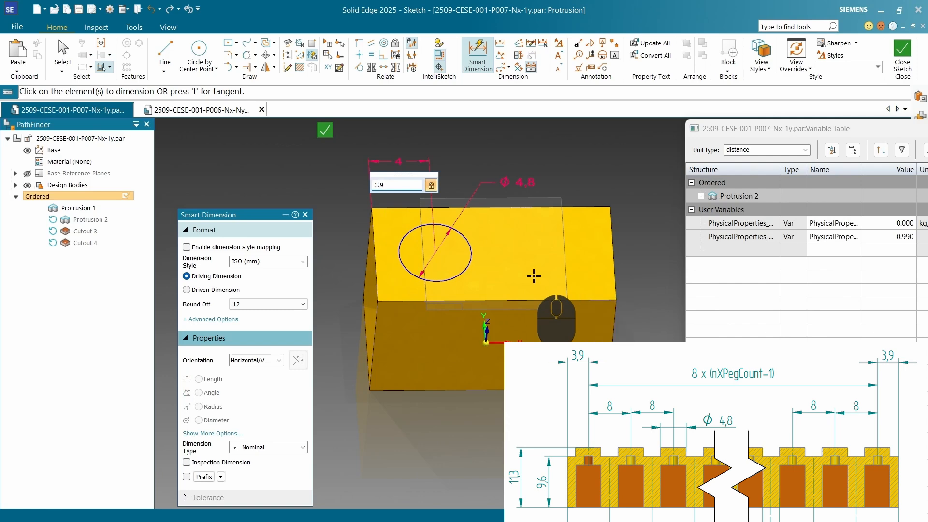
- Dimension the peg circle's centre 3.9 mm from the front long edge of the top face
{"action": "left_click", "coordinate": [409, 234]}
{"action": "left_click", "coordinate": [408, 249]}
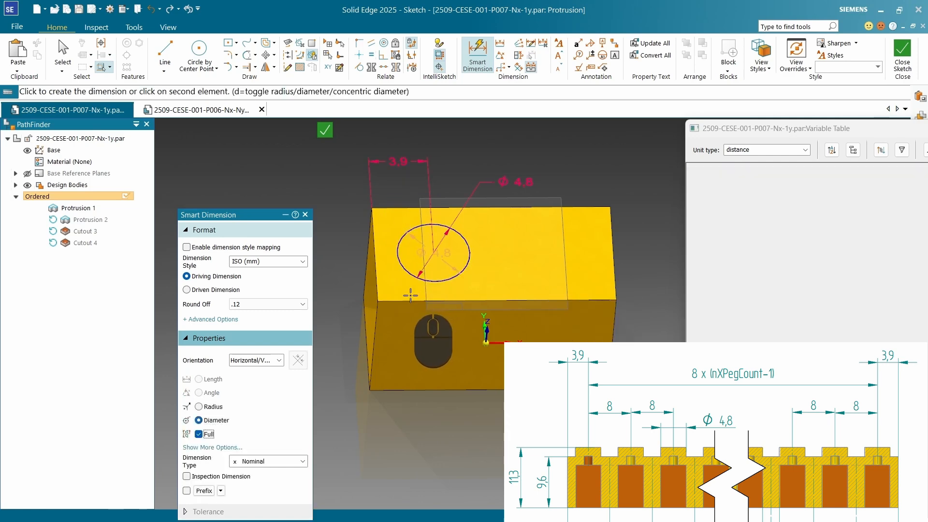
{"action": "left_click", "coordinate": [409, 300]}
{"action": "left_click", "coordinate": [388, 316]}
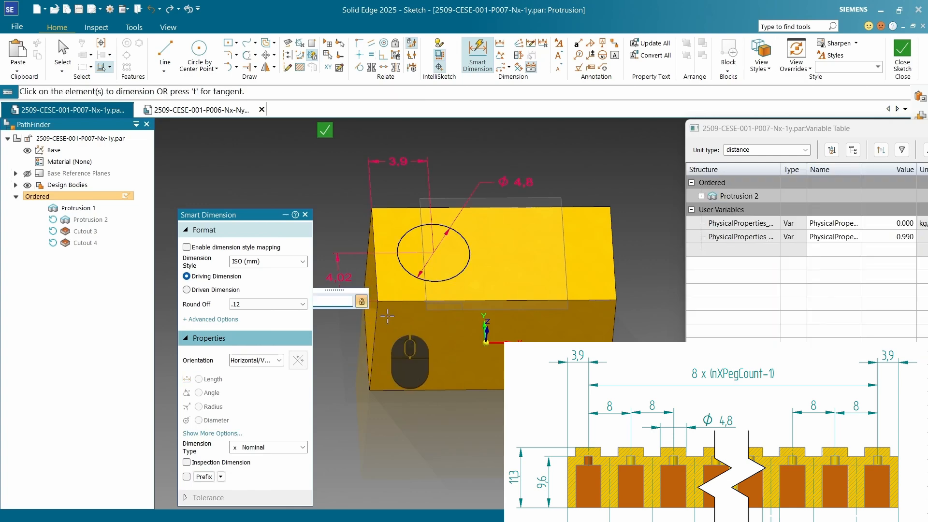
{"action": "key", "text": "Return"}
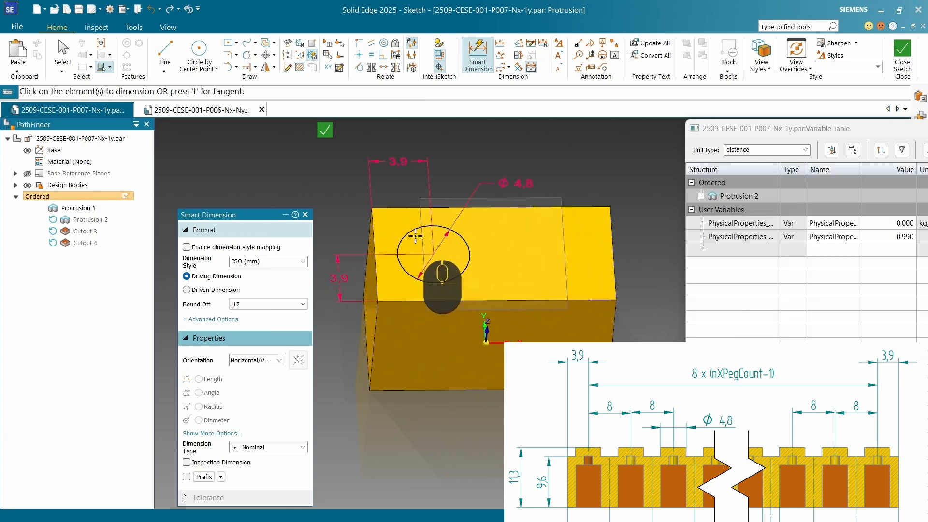
- Add a reference dimension from the back long edge to the peg circle's centre and close the sketch
{"action": "left_click", "coordinate": [404, 208]}
{"action": "left_click", "coordinate": [411, 228]}
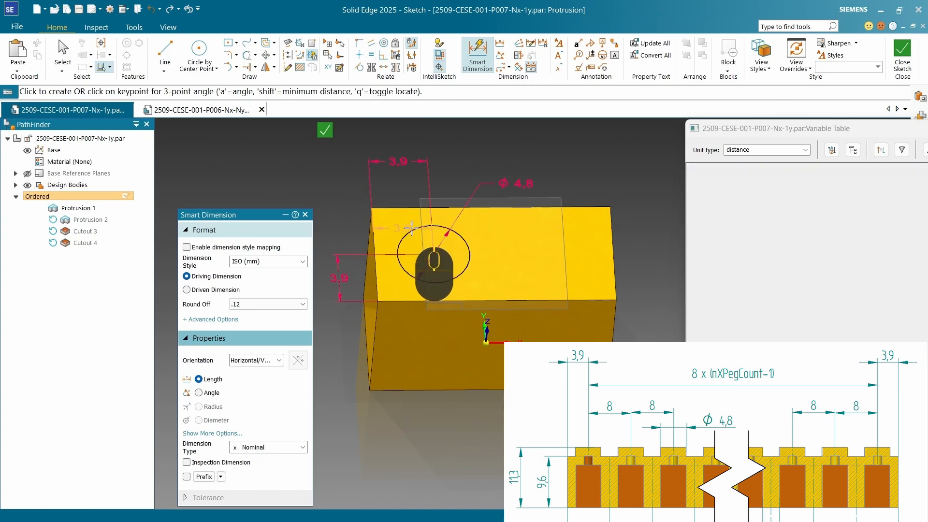
{"action": "left_click", "coordinate": [342, 244]}
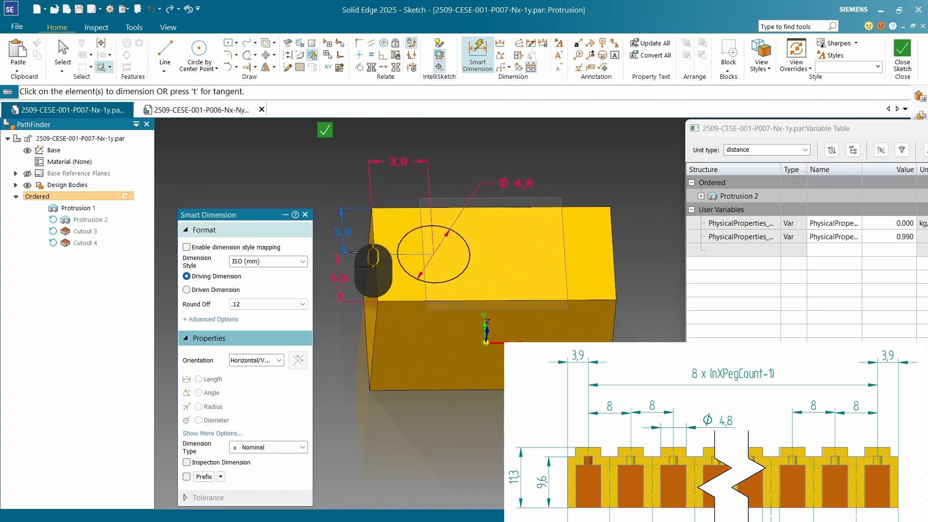
{"action": "left_click", "coordinate": [325, 131]}
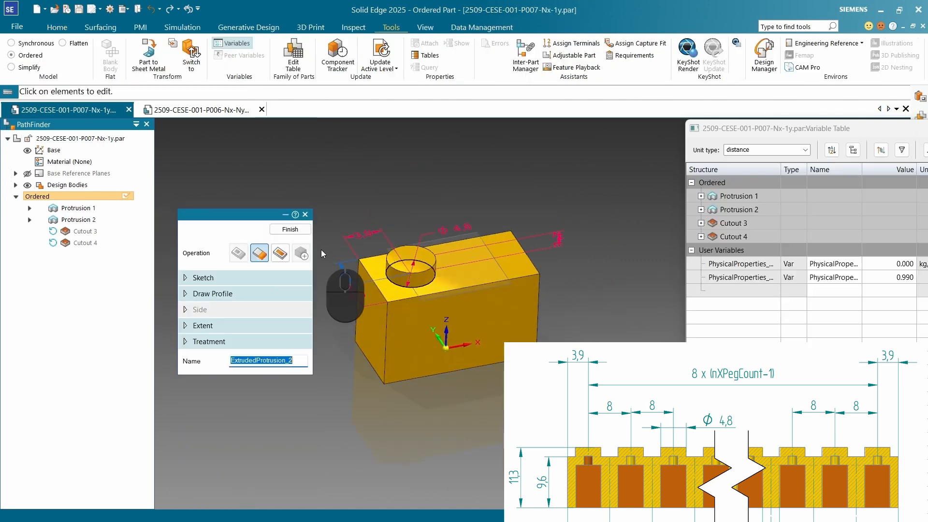
- Rename the peg extrusion ParentPeg and finish the feature edit
{"action": "left_click", "coordinate": [273, 362]}
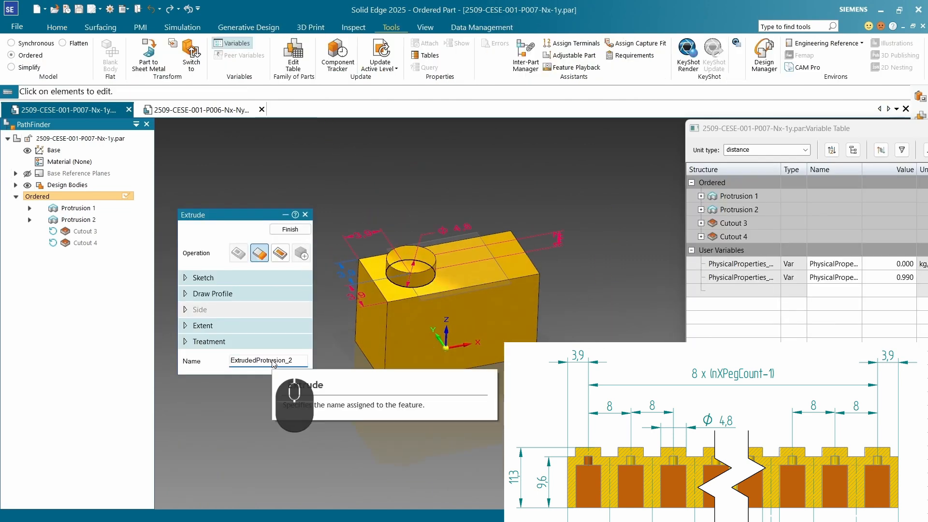
{"action": "key", "text": "Home"}
{"action": "key", "text": "shift+End"}
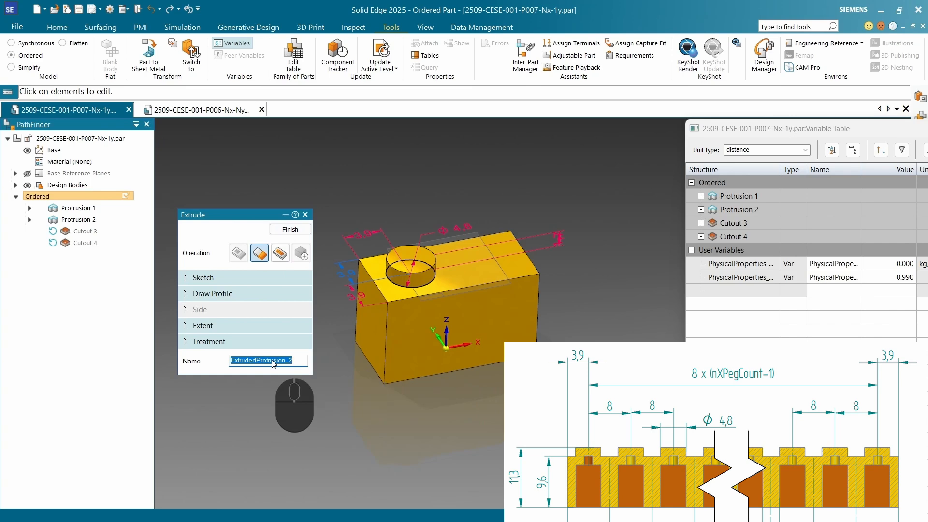
{"action": "type", "text": "ParentPeg"}
{"action": "key", "text": "Return"}
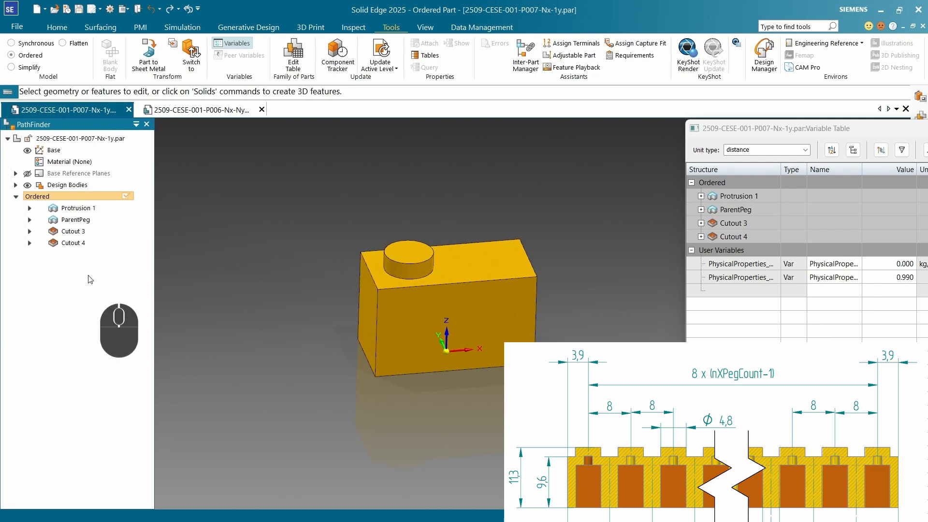
{"action": "left_click", "coordinate": [71, 231]}
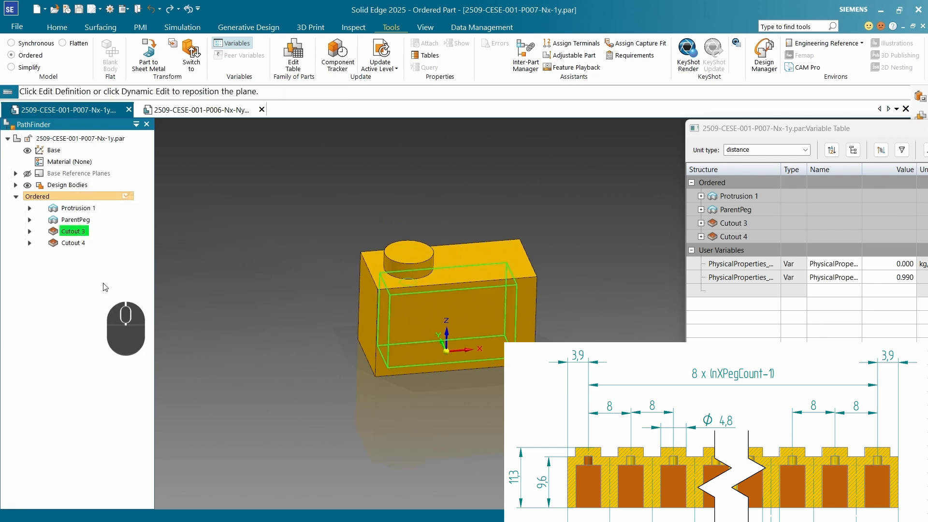
{"action": "middle_click_drag", "start_coordinate": [394, 240], "coordinate": [274, 211]}
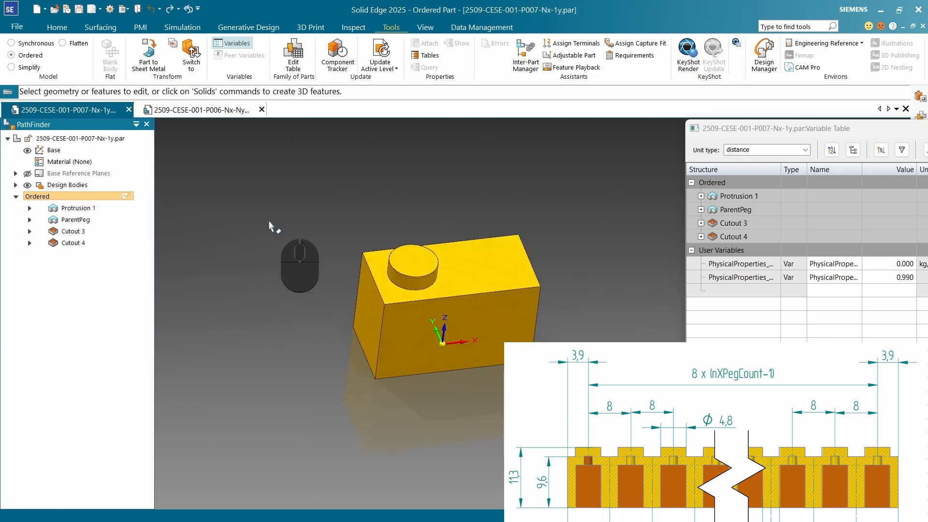
- Start a rectangular feature pattern and select the ParentPeg protrusion as its first parent feature
{"action": "left_click", "coordinate": [57, 27]}
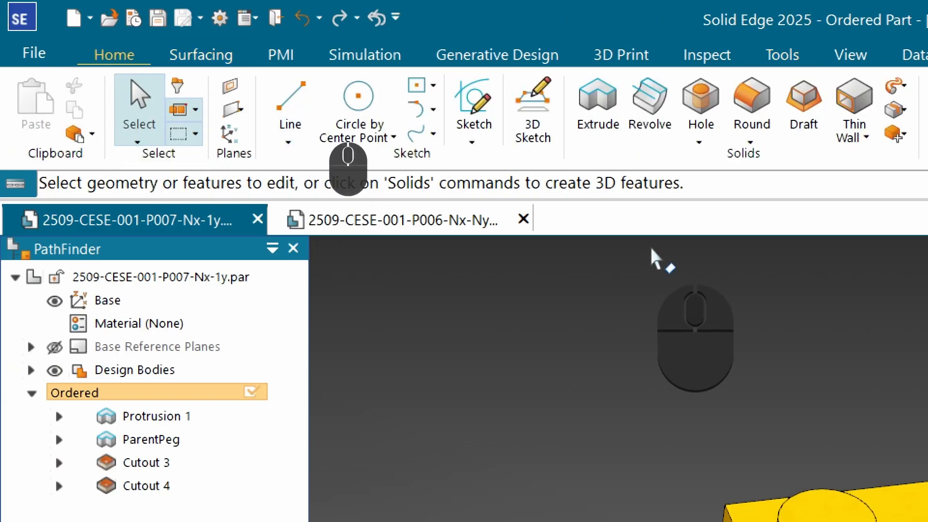
{"action": "left_click", "coordinate": [789, 103]}
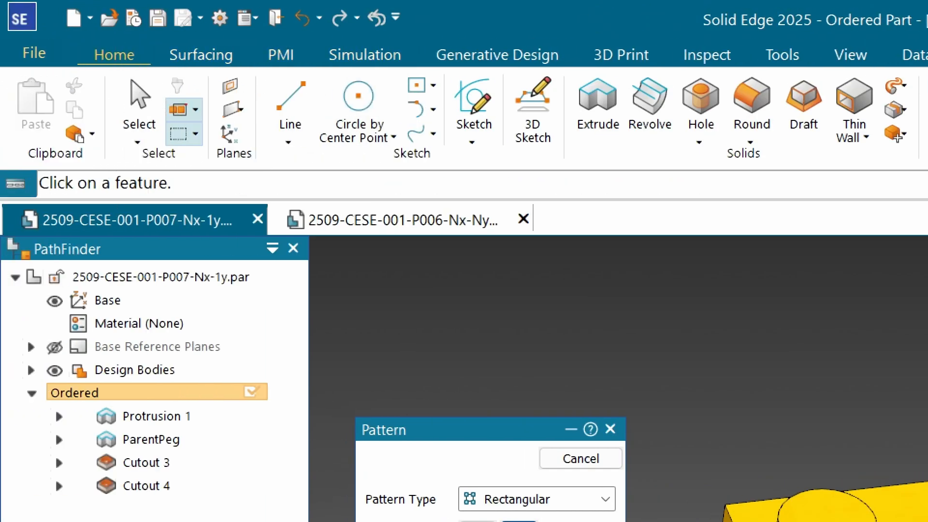
{"action": "scroll", "coordinate": [696, 360], "scroll_direction": "down", "scroll_amount": 2}
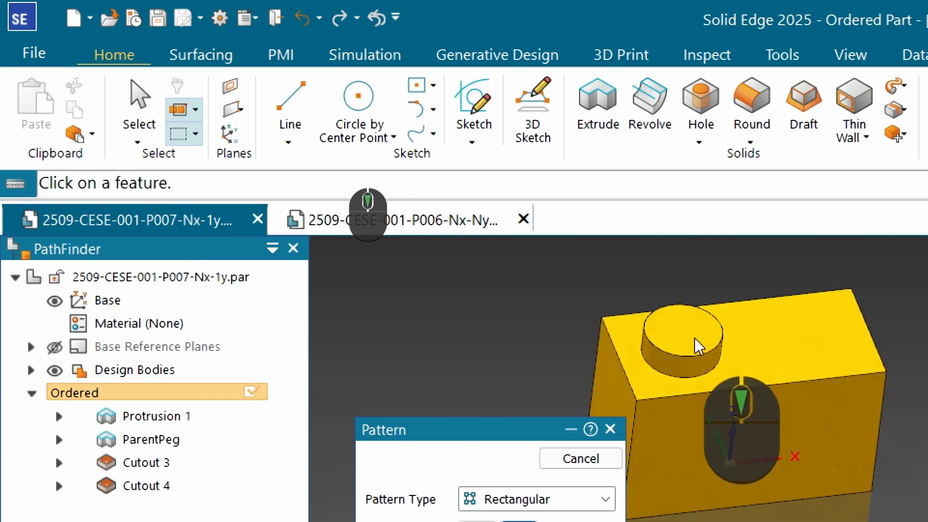
{"action": "left_click", "coordinate": [677, 337]}
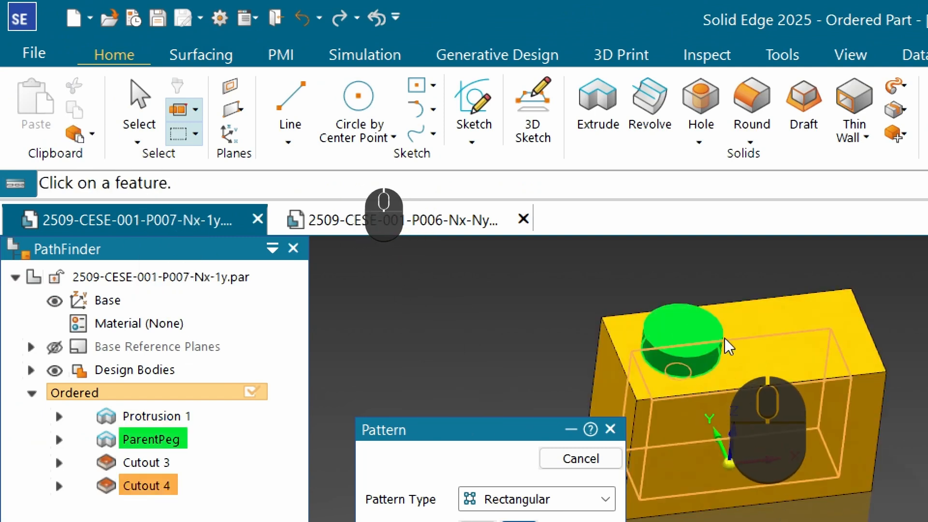
- Add Cutout 4, the small round recess beneath the peg, to the pattern's features and accept the selection
{"action": "scroll", "coordinate": [763, 340], "scroll_direction": "down", "scroll_amount": 4}
{"action": "middle_click_drag", "start_coordinate": [771, 453], "coordinate": [751, 193]}
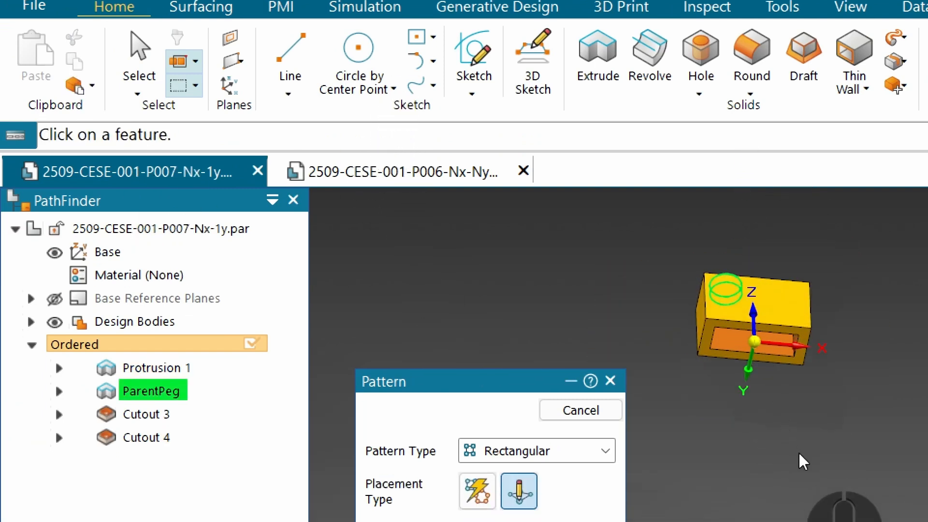
{"action": "middle_click_drag", "start_coordinate": [800, 508], "coordinate": [724, 368]}
{"action": "scroll", "coordinate": [722, 365], "scroll_direction": "down", "scroll_amount": 6}
{"action": "left_click", "coordinate": [731, 320]}
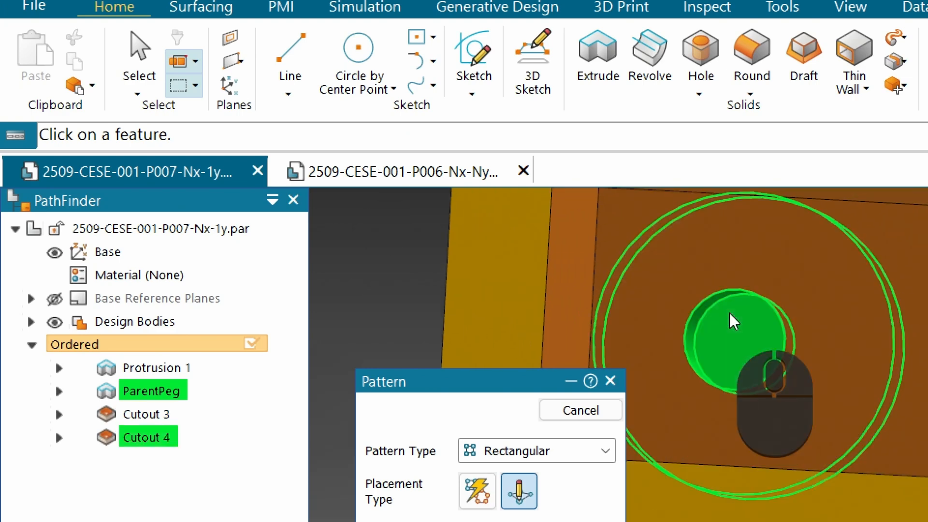
{"action": "scroll", "coordinate": [727, 327], "scroll_direction": "down", "scroll_amount": 1}
{"action": "scroll", "coordinate": [725, 332], "scroll_direction": "up", "scroll_amount": 4}
{"action": "middle_click_drag", "start_coordinate": [725, 331], "coordinate": [521, 421]}
{"action": "left_click", "coordinate": [471, 381]}
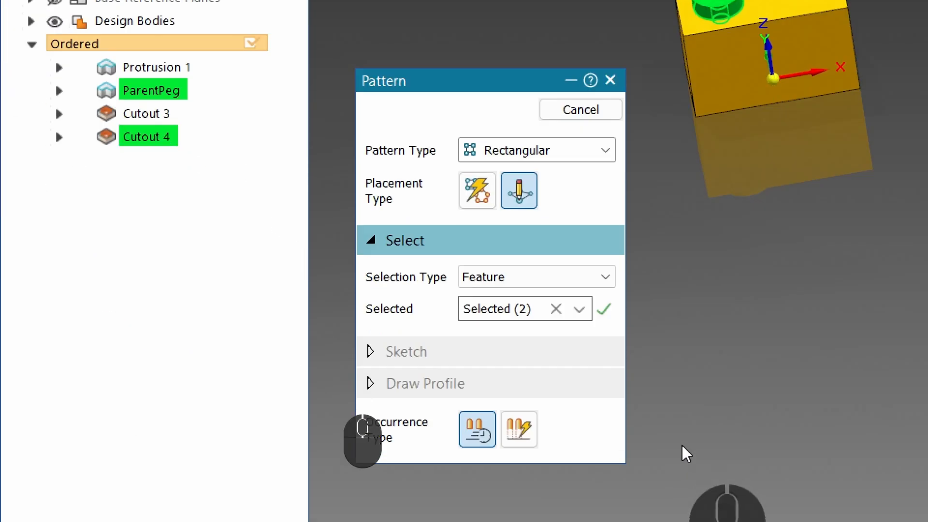
{"action": "left_click", "coordinate": [604, 309]}
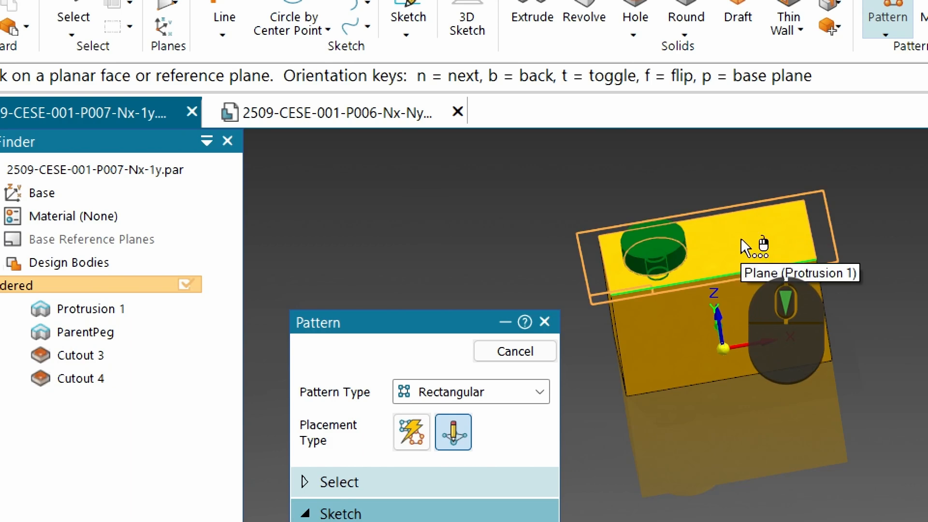
- Draw the pattern rectangle on the block's top face, about 2.54 mm high, from the peg's centre toward positive X and Y
{"action": "left_click", "coordinate": [741, 238]}
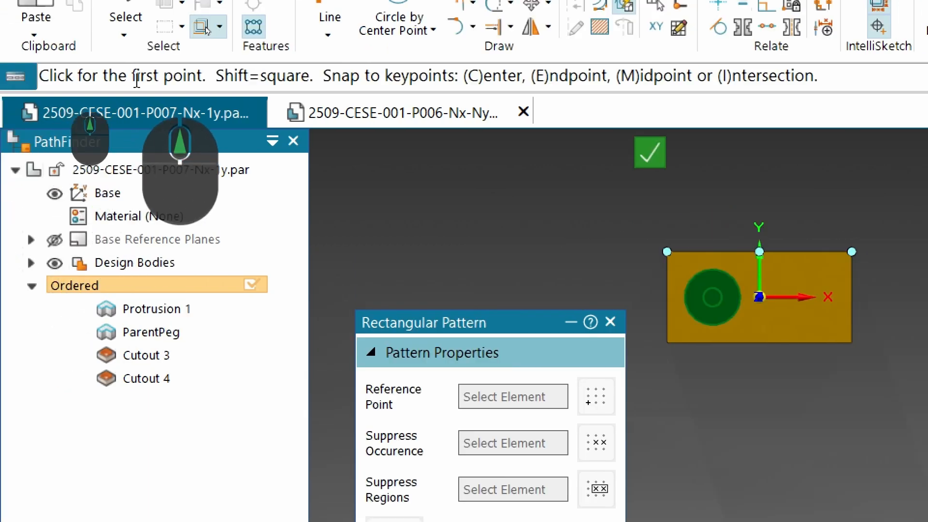
{"action": "scroll", "coordinate": [668, 307], "scroll_direction": "up", "scroll_amount": 1}
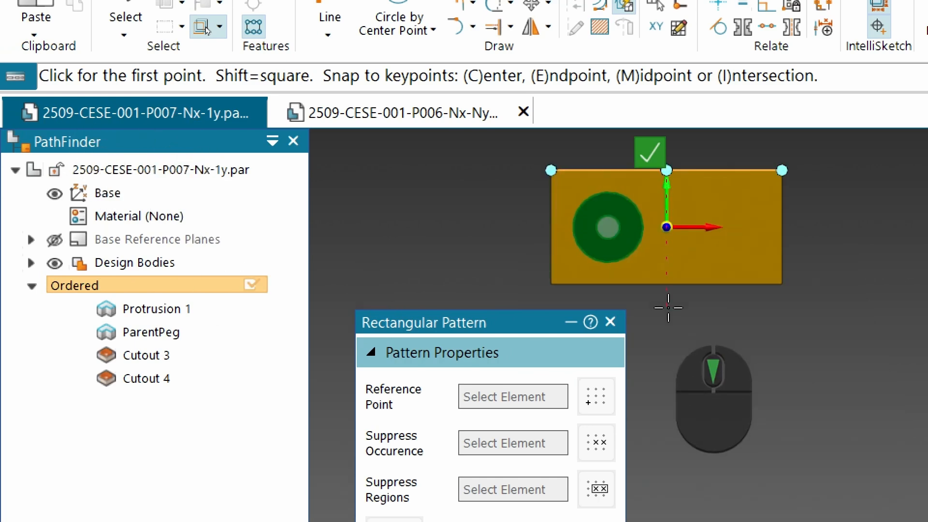
{"action": "middle_click_drag", "start_coordinate": [674, 375], "coordinate": [637, 203]}
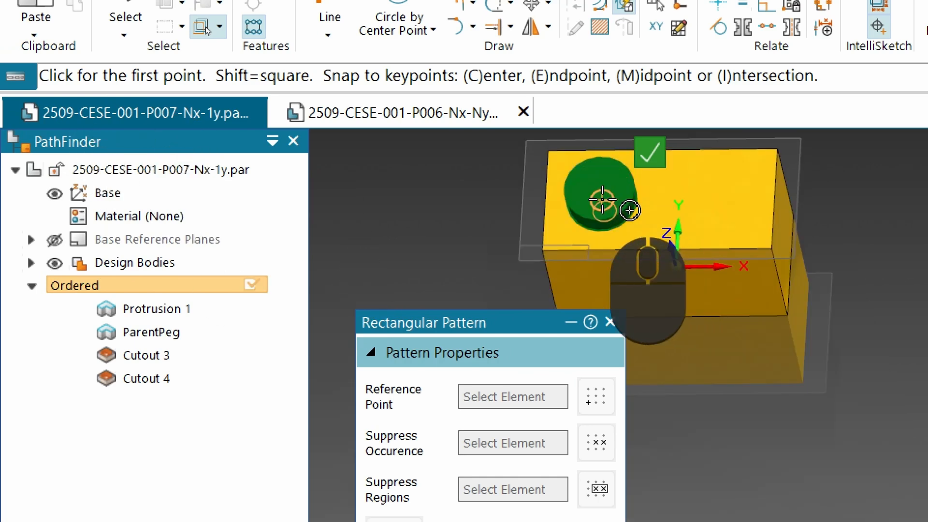
{"action": "left_click", "coordinate": [631, 209]}
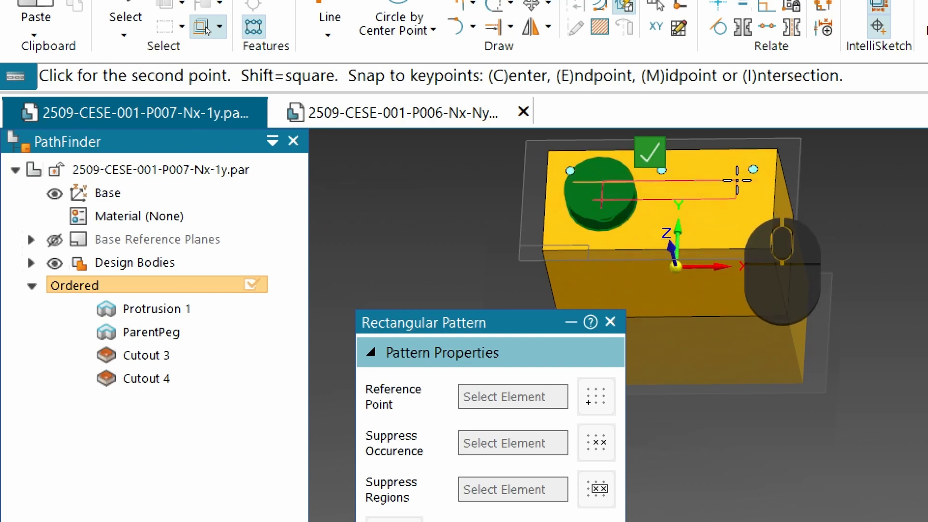
{"action": "key", "text": "alt"}
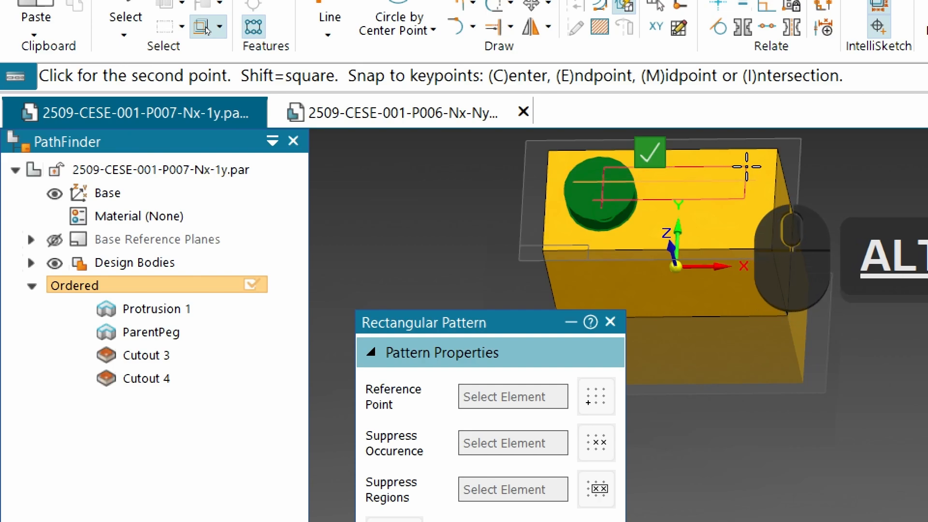
{"action": "left_click", "coordinate": [747, 167], "text": "alt"}
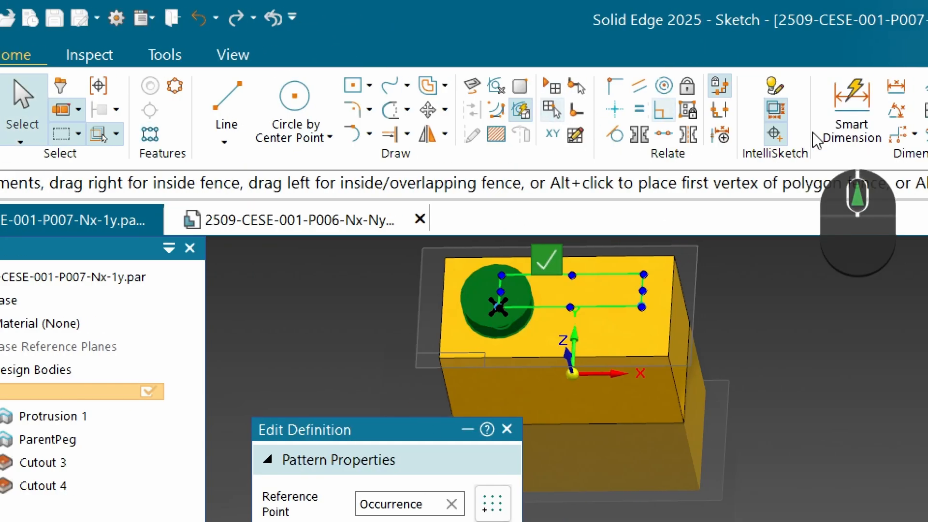
- Add a reference dimension between the block's edge at the negative X end and the pattern rectangle's nearest side
{"action": "left_click", "coordinate": [824, 132]}
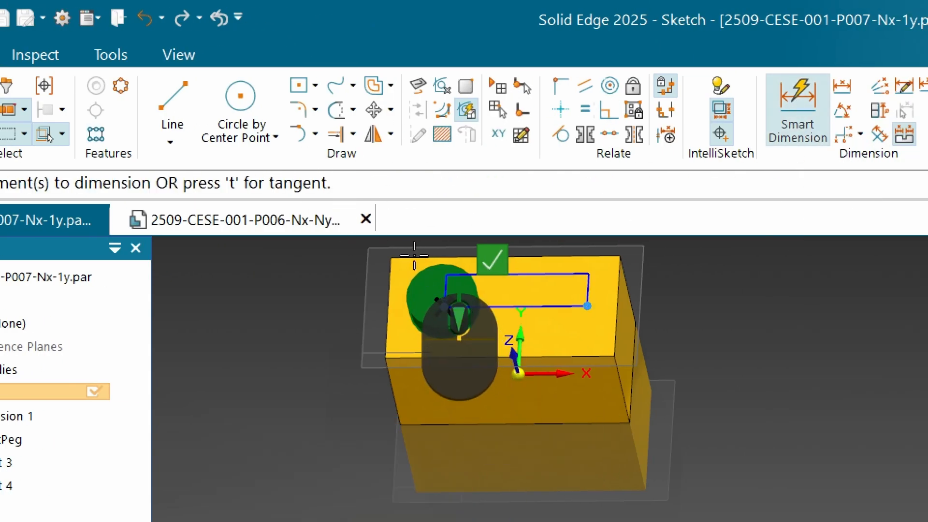
{"action": "scroll", "coordinate": [414, 256], "scroll_direction": "up", "scroll_amount": 3}
{"action": "left_click", "coordinate": [476, 318]}
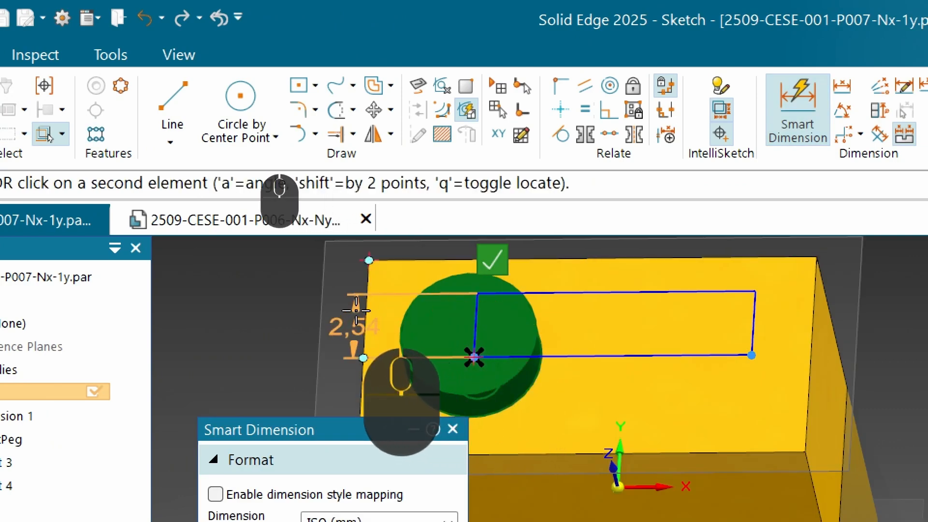
{"action": "left_click", "coordinate": [366, 309]}
{"action": "scroll", "coordinate": [420, 307], "scroll_direction": "down", "scroll_amount": 3}
{"action": "left_click", "coordinate": [425, 246]}
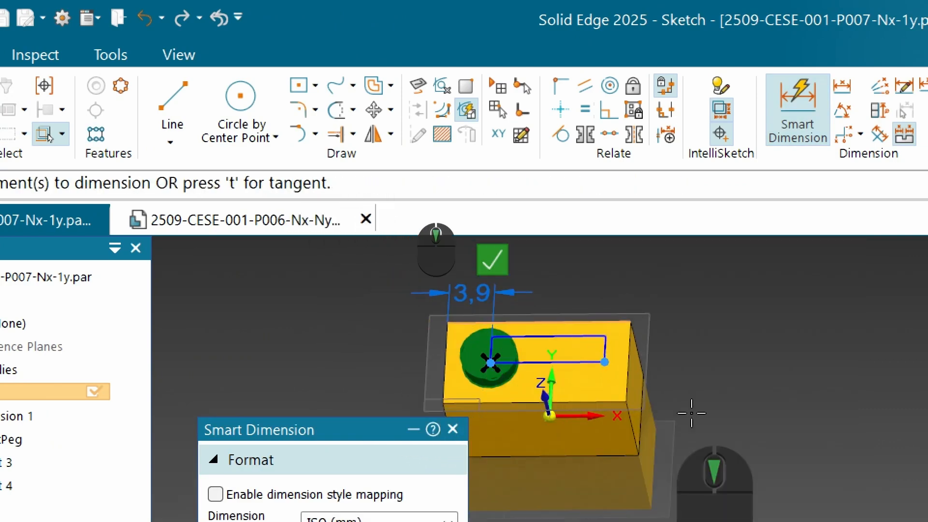
- Dimension the gap between the pattern rectangle's far side and the block's edge at the positive X end, setting it to 3.9 mm
{"action": "scroll", "coordinate": [658, 387], "scroll_direction": "up", "scroll_amount": 2}
{"action": "left_click", "coordinate": [528, 319]}
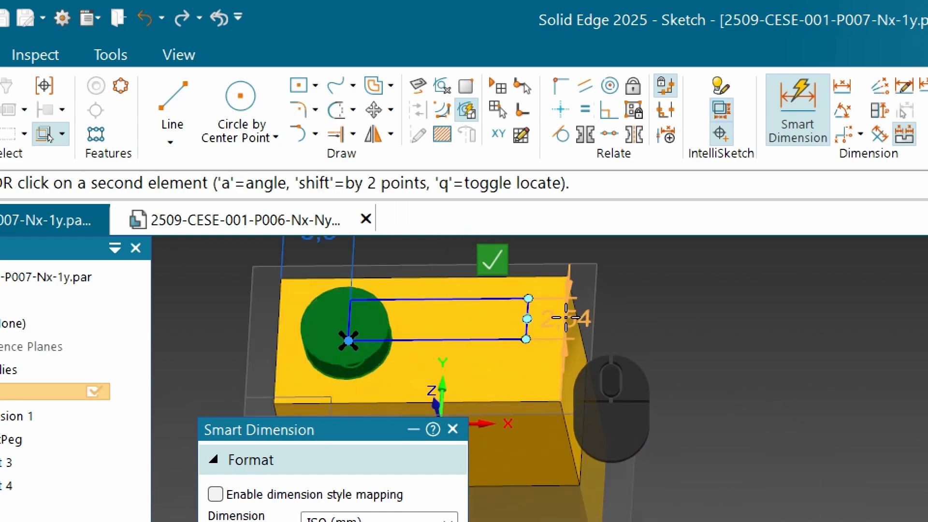
{"action": "left_click", "coordinate": [566, 318]}
{"action": "scroll", "coordinate": [566, 318], "scroll_direction": "down", "scroll_amount": 3}
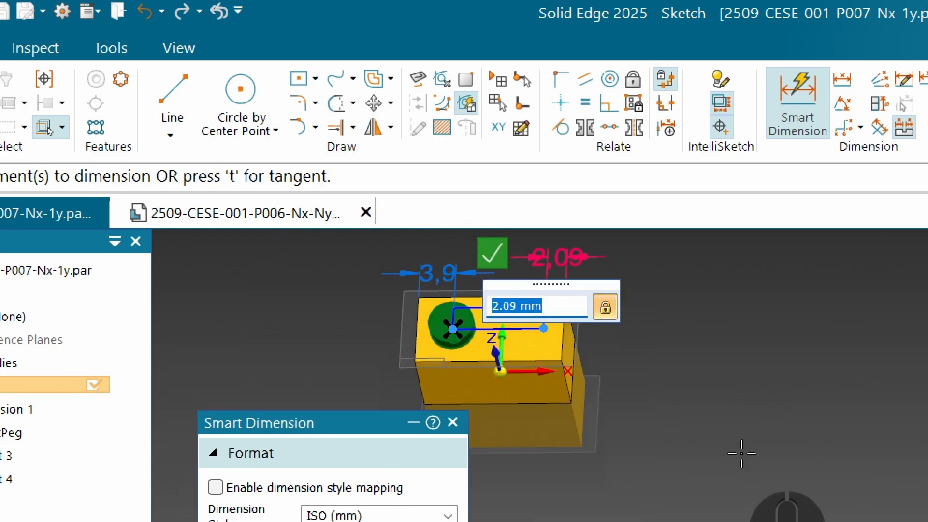
{"action": "type", "text": "3.9"}
{"action": "key", "text": "Return"}
{"action": "scroll", "coordinate": [481, 324], "scroll_direction": "up", "scroll_amount": 3}
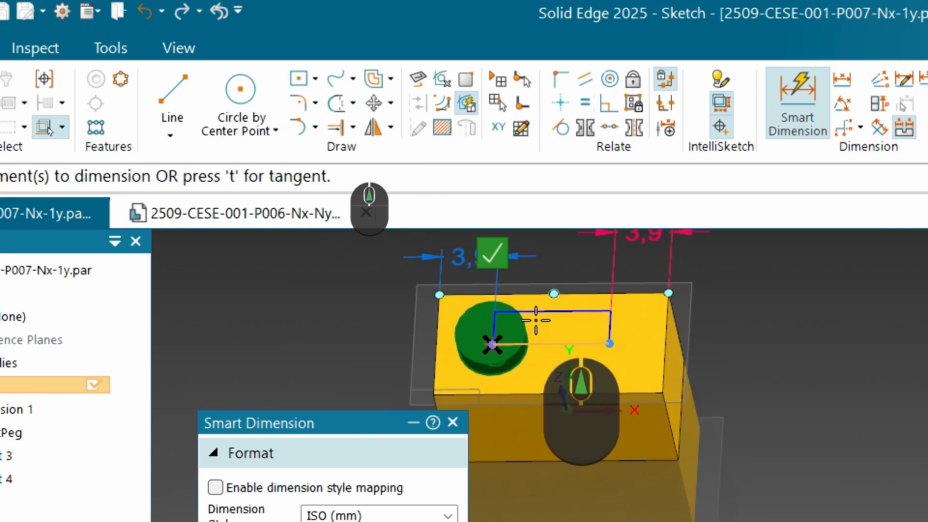
{"action": "scroll", "coordinate": [575, 343], "scroll_direction": "down", "scroll_amount": 2}
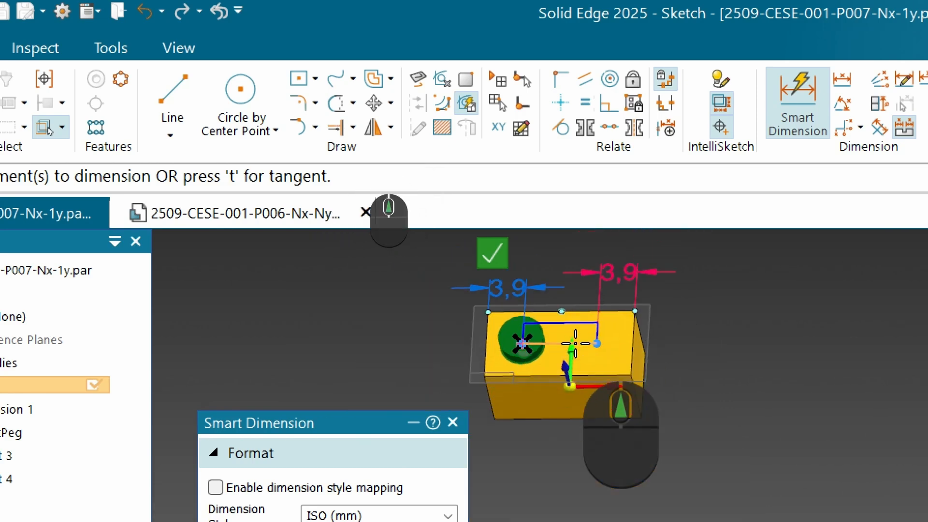
- Add a reference dimension between the block's front top edge on the negative Y side and the peg's centre point
{"action": "left_click", "coordinate": [540, 377]}
{"action": "left_click", "coordinate": [523, 343]}
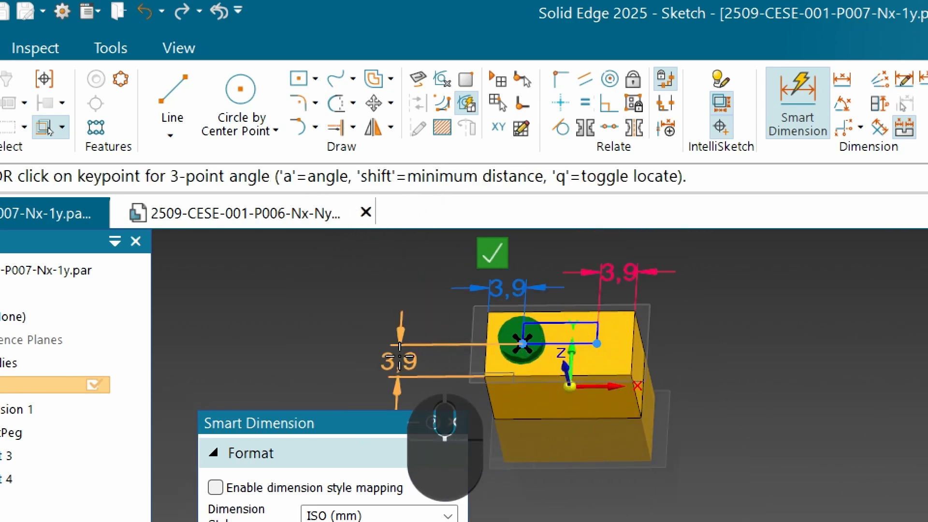
{"action": "left_click", "coordinate": [399, 349]}
- Dimension the pattern rectangle's height along Y at 3.9 mm and accept the pattern sketch
{"action": "scroll", "coordinate": [561, 372], "scroll_direction": "down", "scroll_amount": 2}
{"action": "scroll", "coordinate": [560, 372], "scroll_direction": "down", "scroll_amount": 1}
{"action": "scroll", "coordinate": [574, 376], "scroll_direction": "up", "scroll_amount": 2}
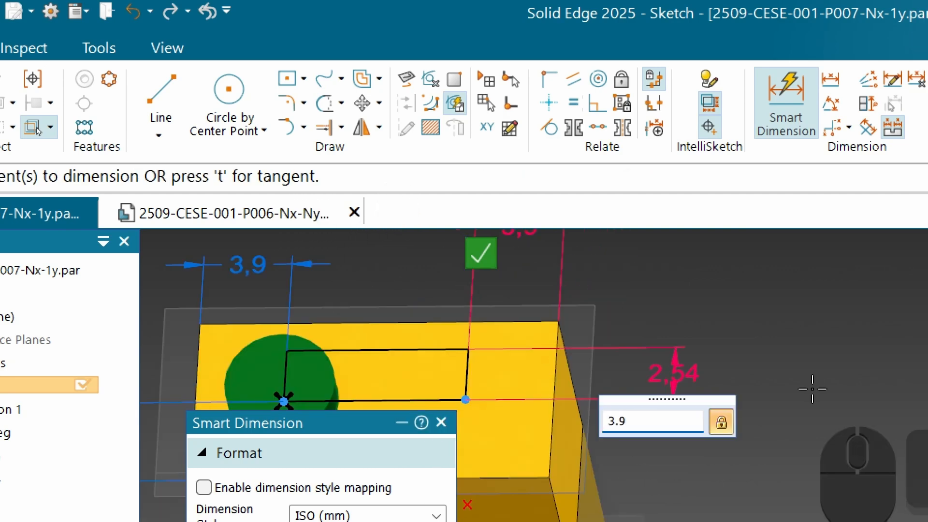
{"action": "scroll", "coordinate": [556, 350], "scroll_direction": "down", "scroll_amount": 3}
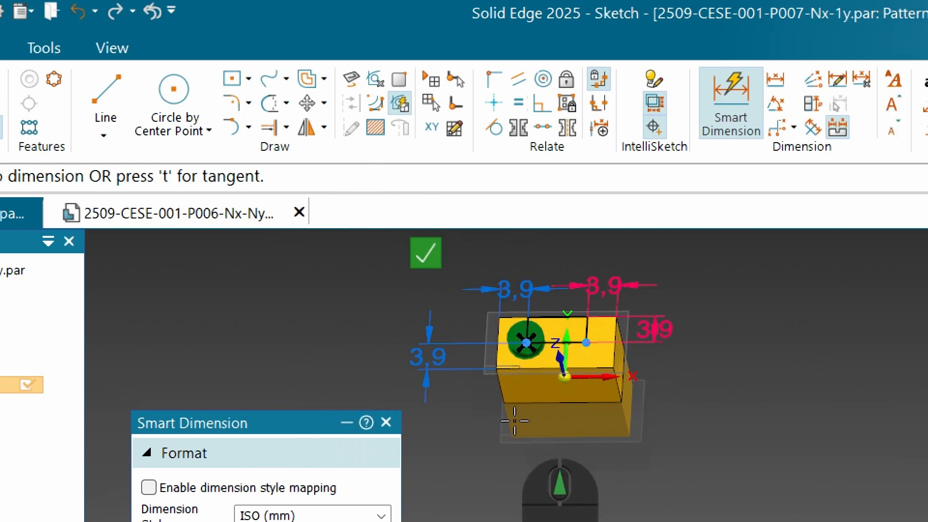
{"action": "scroll", "coordinate": [556, 367], "scroll_direction": "down", "scroll_amount": 5}
{"action": "scroll", "coordinate": [581, 342], "scroll_direction": "up", "scroll_amount": 5}
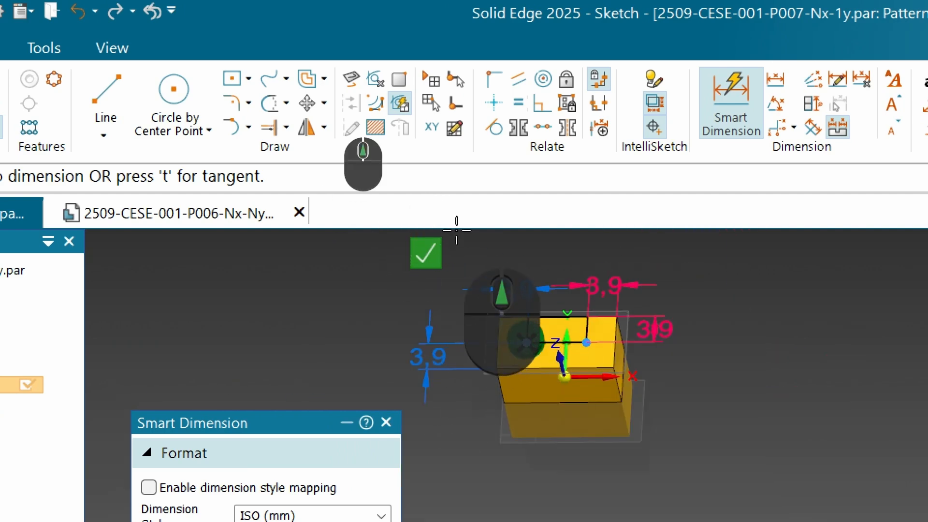
{"action": "scroll", "coordinate": [586, 341], "scroll_direction": "down", "scroll_amount": 5}
{"action": "scroll", "coordinate": [609, 378], "scroll_direction": "up", "scroll_amount": 6}
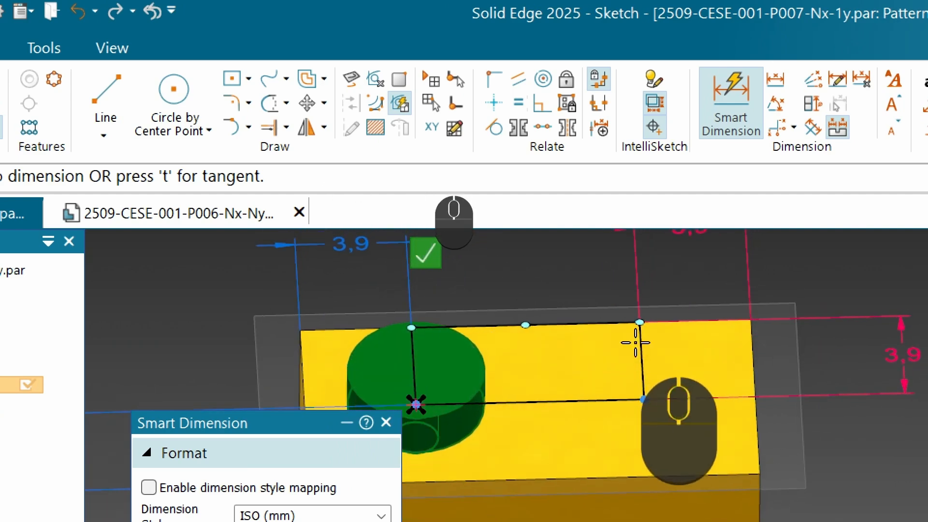
{"action": "left_click", "coordinate": [425, 256]}
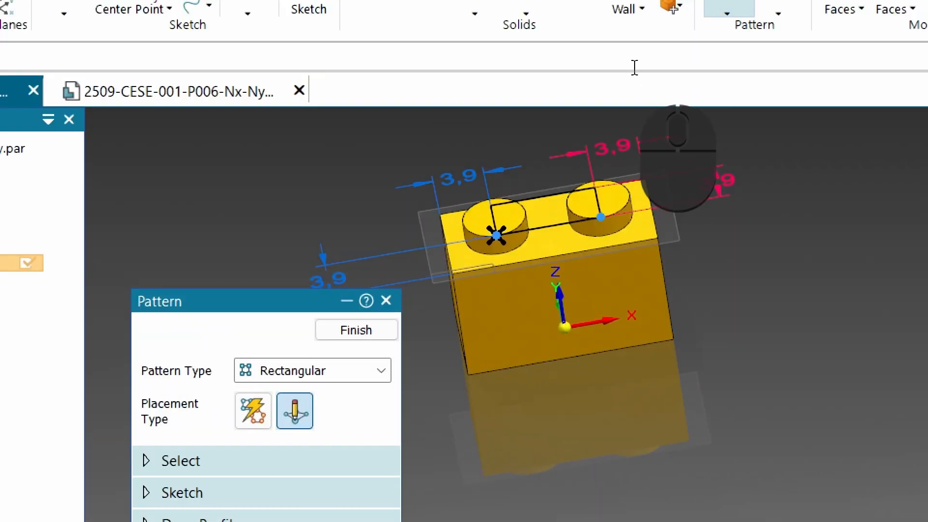
- Name the pattern PegPatternX and finish the feature
{"action": "left_click", "coordinate": [352, 395]}
{"action": "key", "text": "Home"}
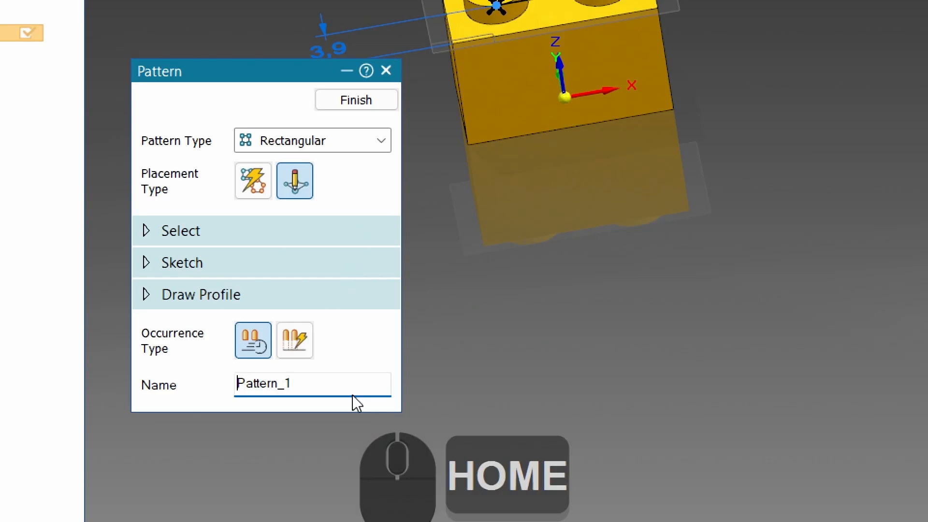
{"action": "type", "text": "Peg"}
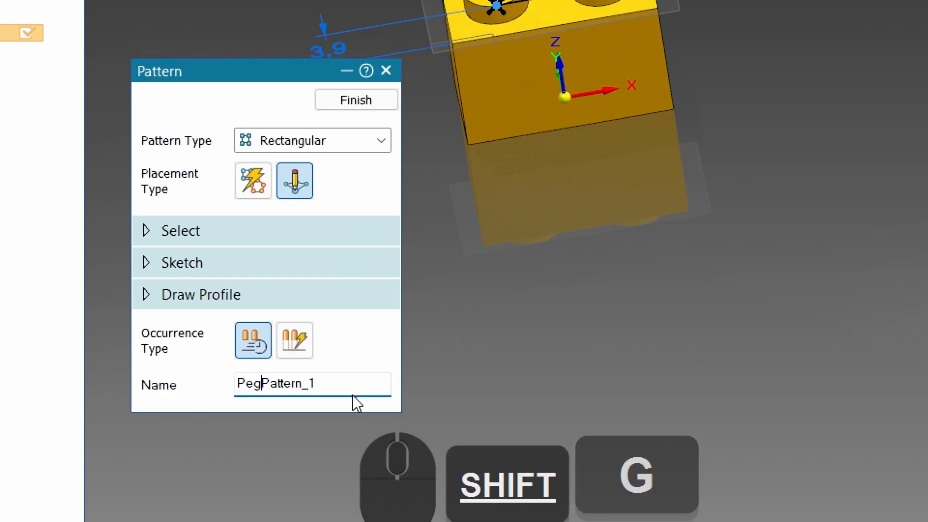
{"action": "key", "text": "End"}
{"action": "key", "text": "BackSpace"}
{"action": "key", "text": "BackSpace"}
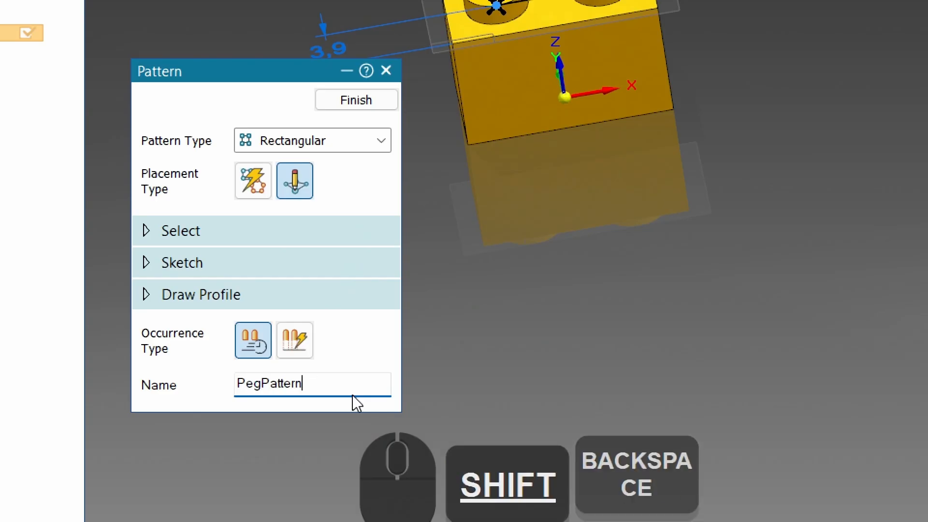
{"action": "type", "text": "X"}
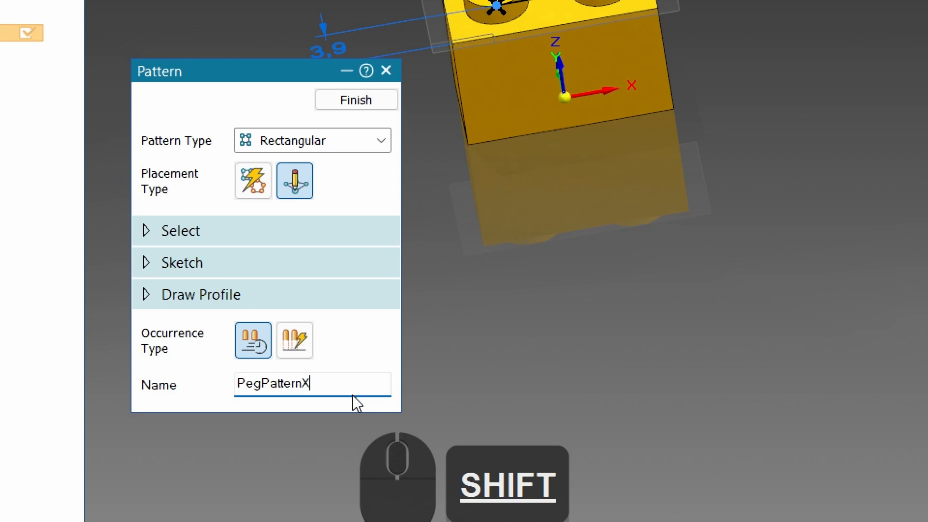
{"action": "left_click", "coordinate": [356, 100]}
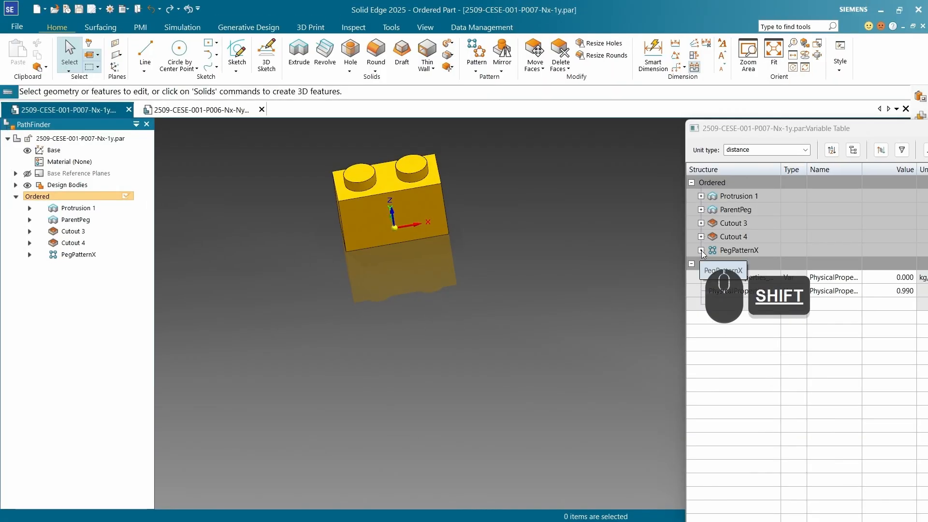
- List the PegPatternX variables in the variable table and select the value of V4163
{"action": "left_click", "coordinate": [701, 250]}
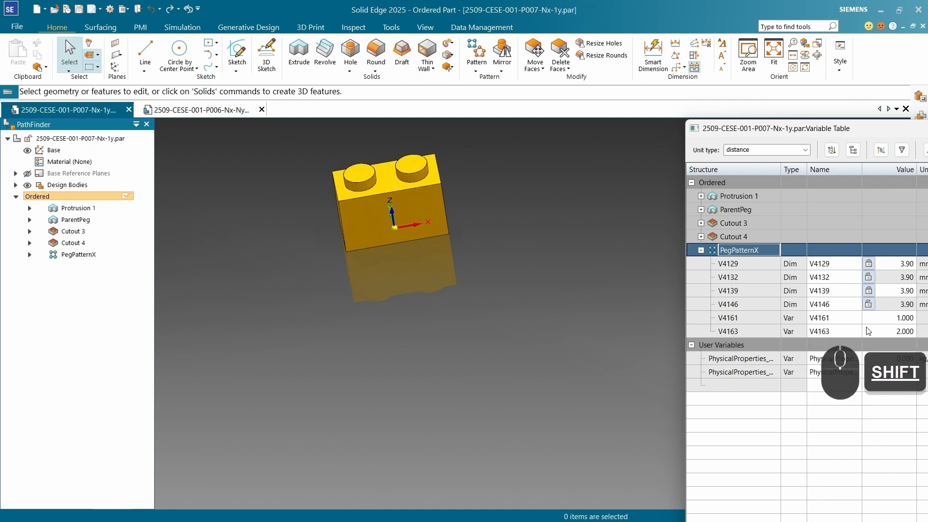
{"action": "key", "text": "Return"}
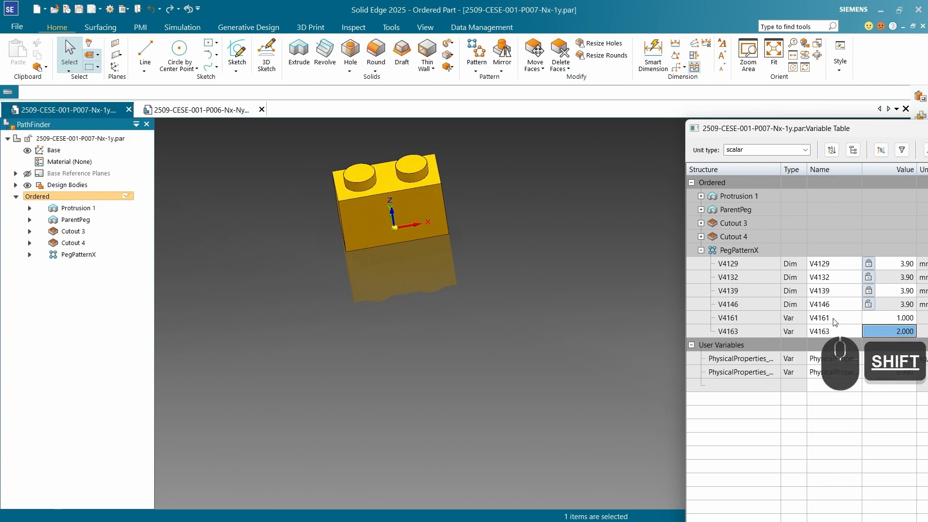
- Try a value of 1 for the pattern variable V4163 and restore it to 2
{"action": "left_click", "coordinate": [898, 346]}
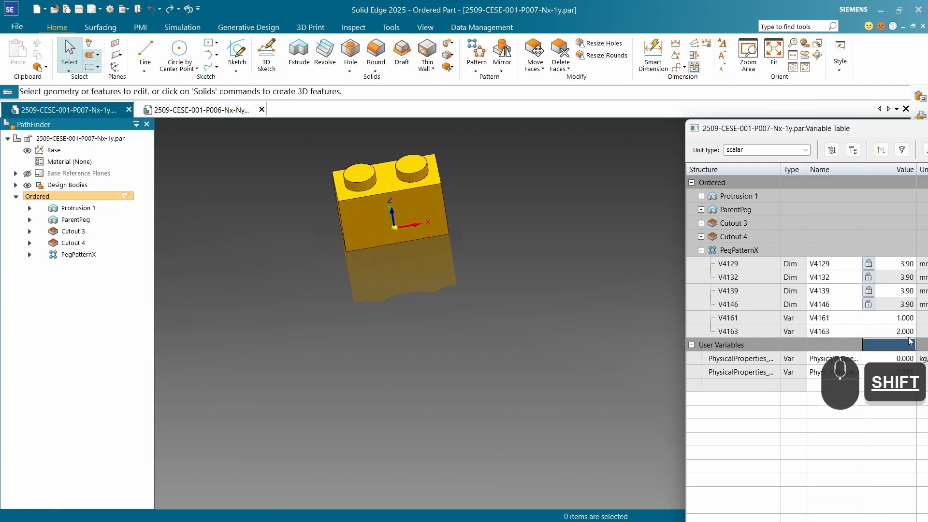
{"action": "type", "text": "1"}
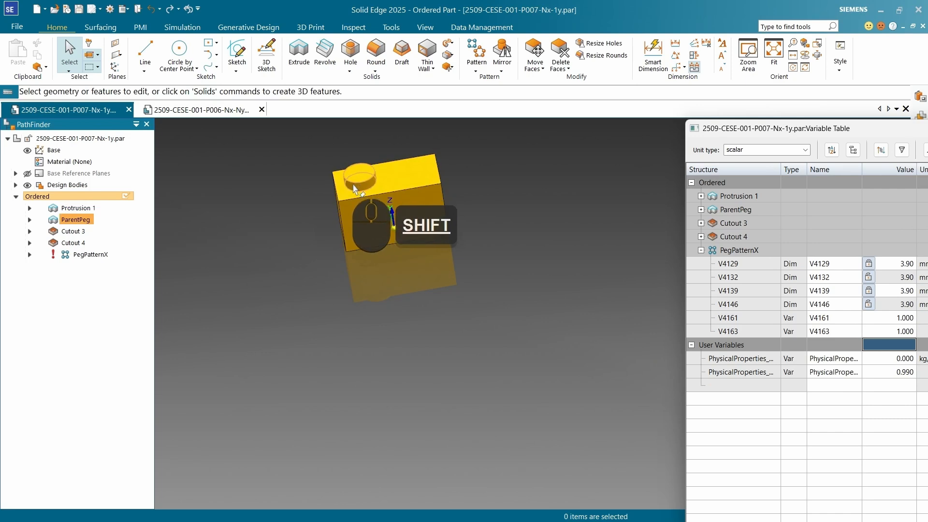
{"action": "left_click", "coordinate": [904, 333], "text": "shift"}
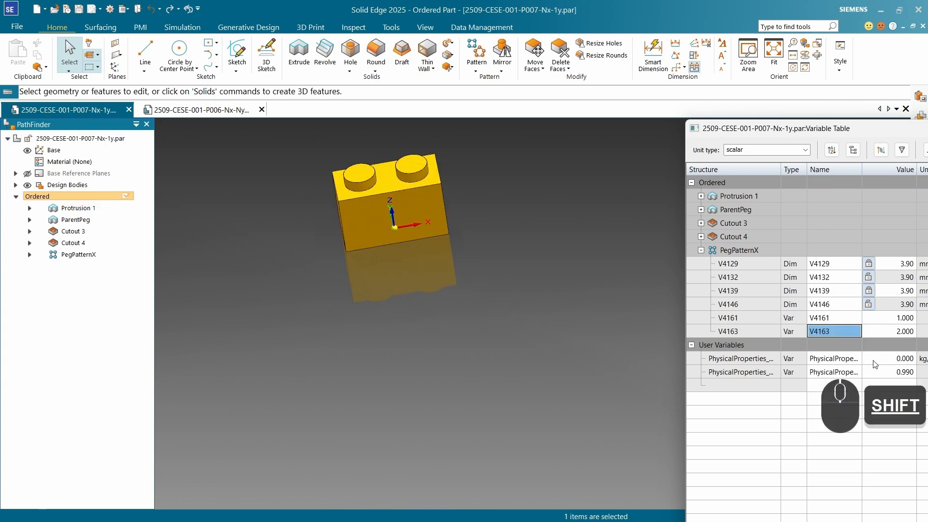
- Rename the PegPatternX variable V4163 to nXpegCount
{"action": "type", "text": "n"}
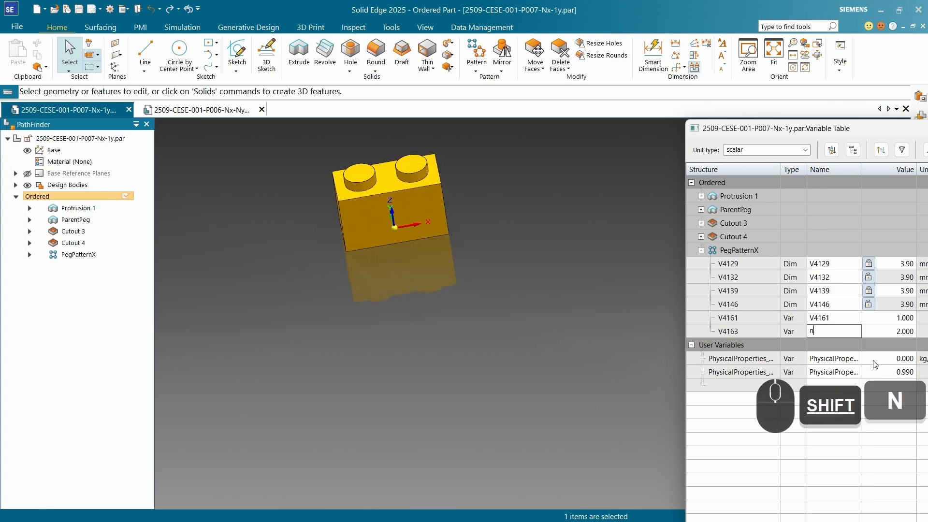
{"action": "type", "text": "XPegCount"}
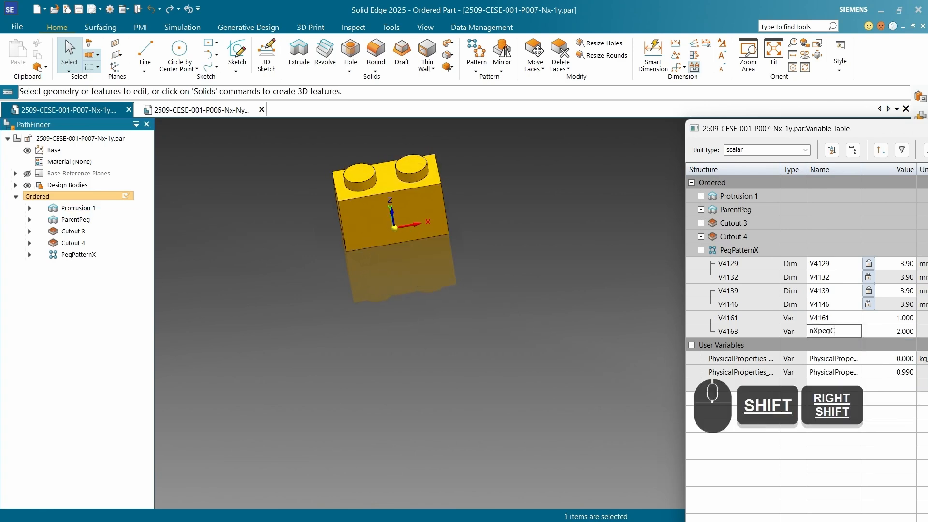
{"action": "key", "text": "Return"}
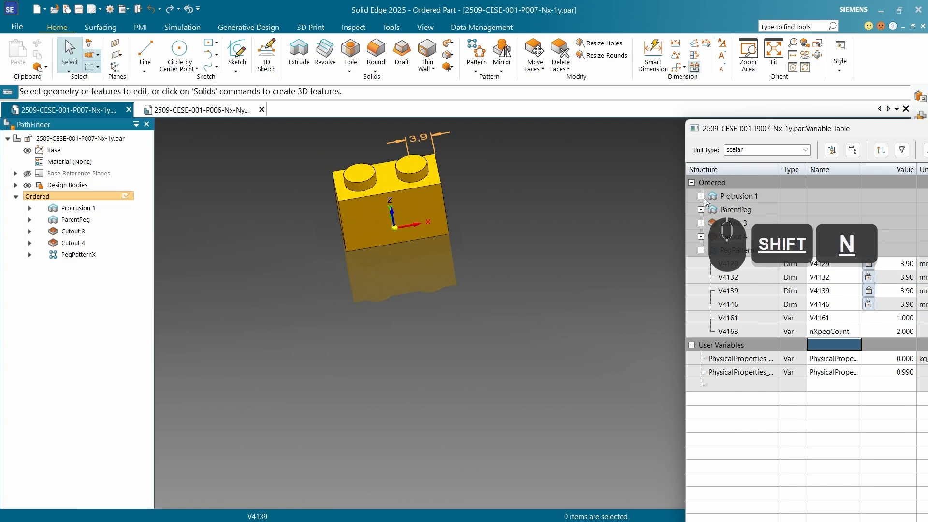
- Give Protrusion 1's BlockLenX dimension the formula =2*3.9+8*(nXpegCount-1) in the variable table
{"action": "left_click", "coordinate": [701, 196]}
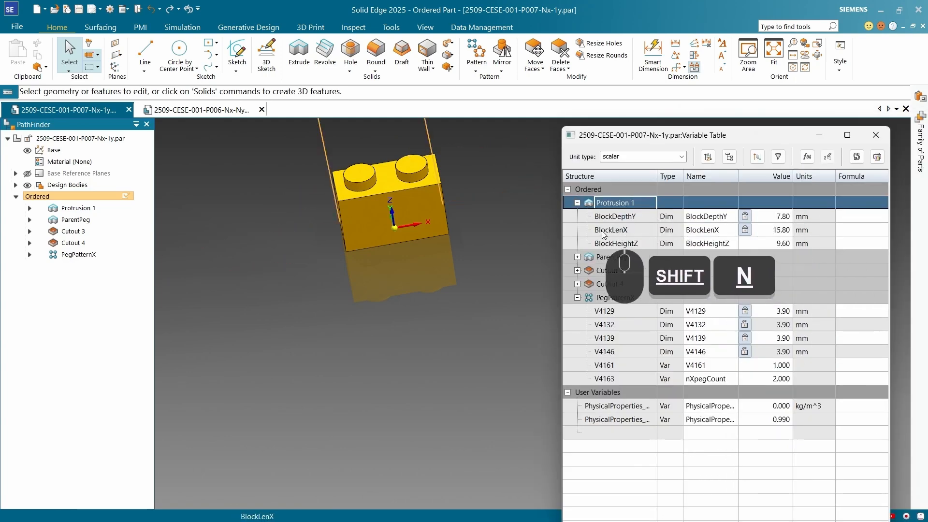
{"action": "left_click", "coordinate": [855, 230]}
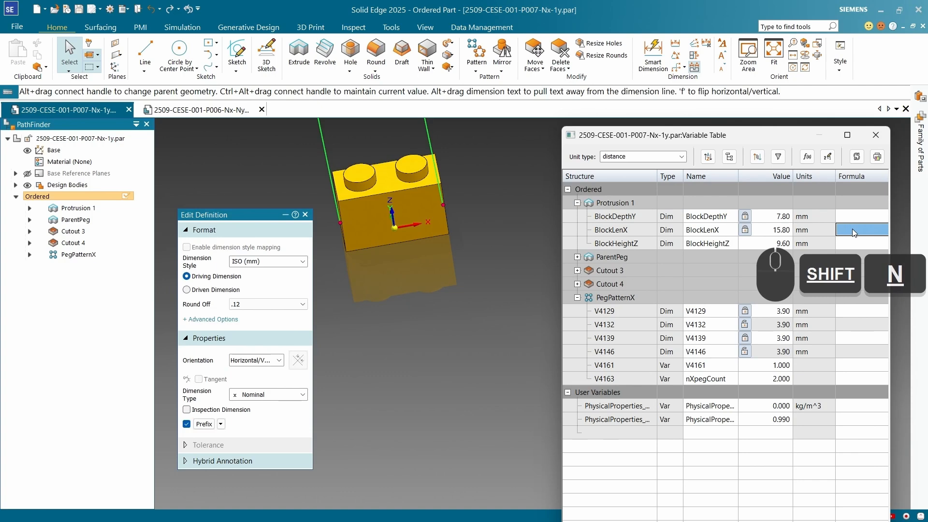
{"action": "type", "text": "=2*"}
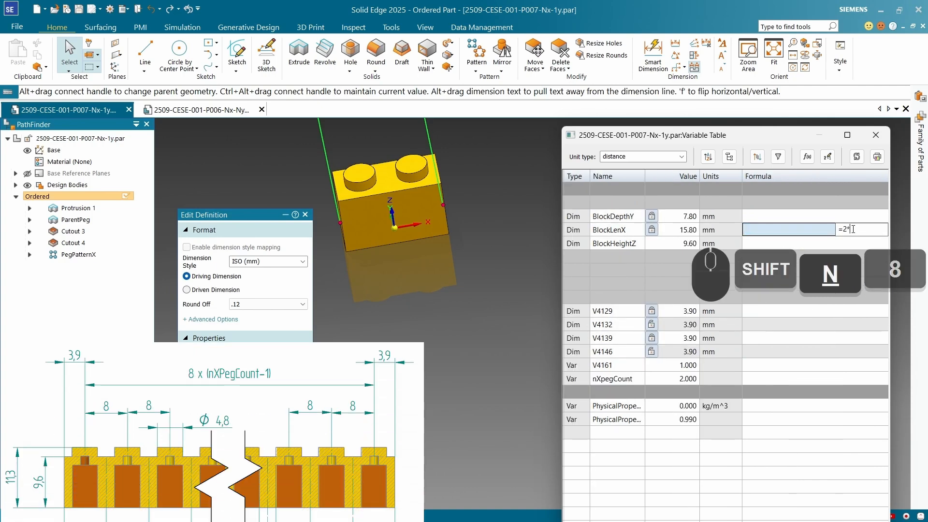
{"action": "type", "text": "3.9+"}
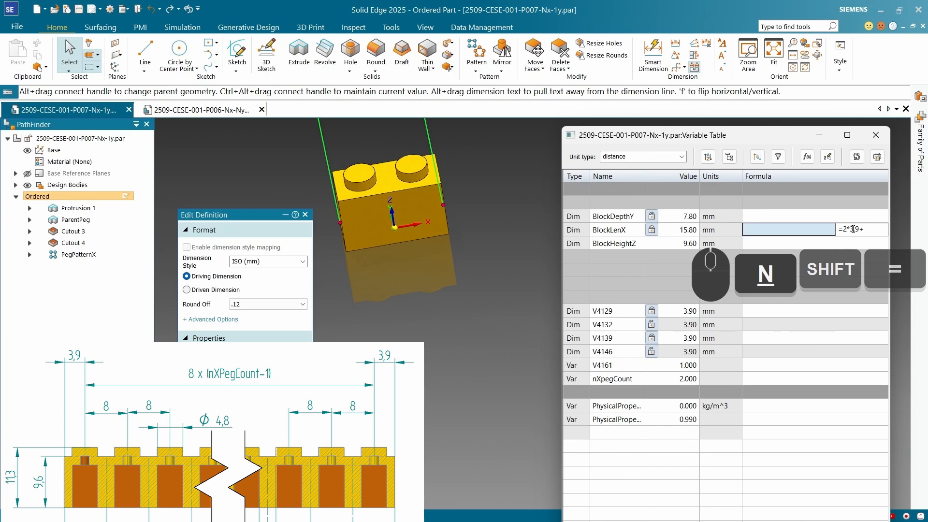
{"action": "type", "text": "8*("}
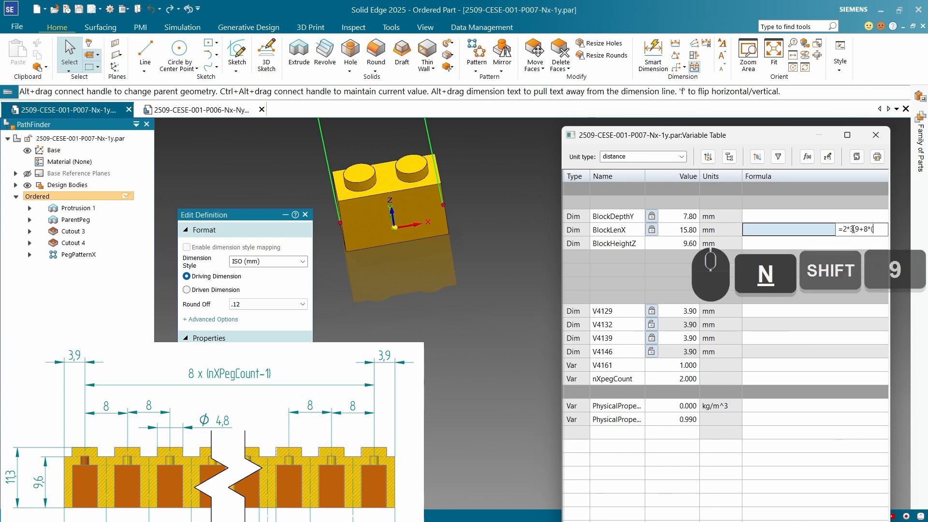
{"action": "left_click", "coordinate": [613, 380]}
{"action": "type", "text": "-1"}
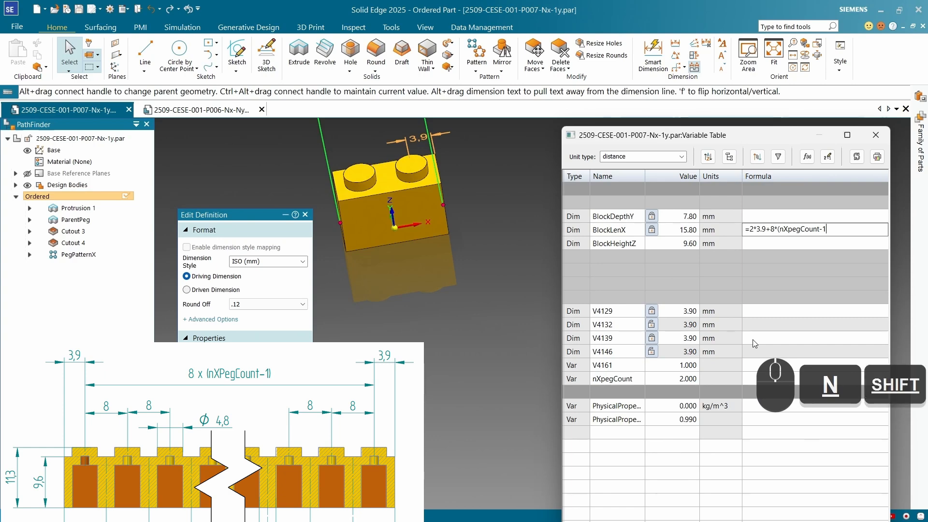
{"action": "type", "text": ")"}
{"action": "key", "text": "Return"}
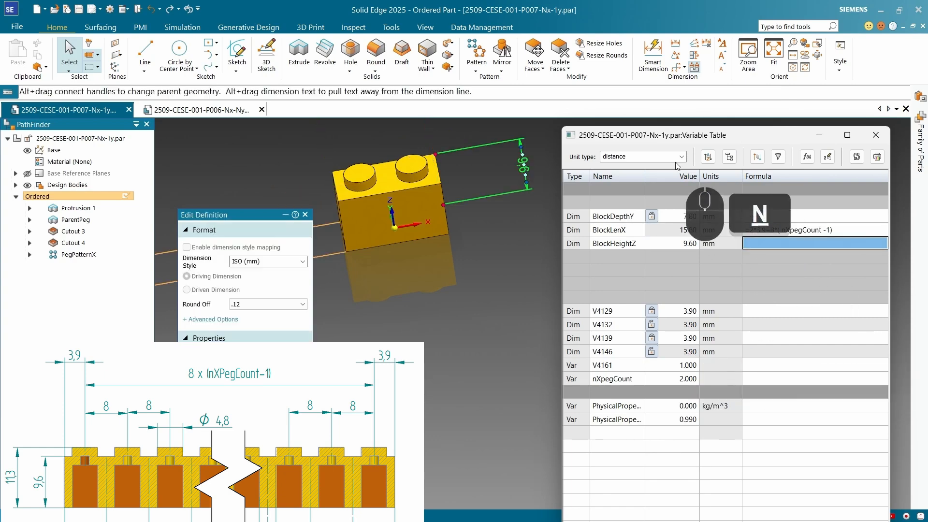
- Move the variable table clear of the model and test the part with nXpegCount set to 3
{"action": "left_click_drag", "start_coordinate": [659, 144], "coordinate": [731, 148]}
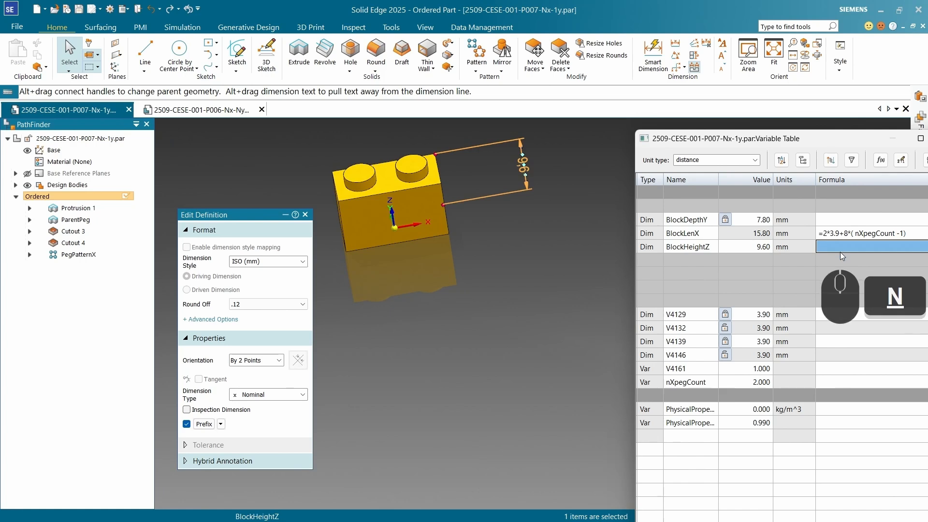
{"action": "left_click", "coordinate": [755, 382]}
{"action": "key", "text": "Return"}
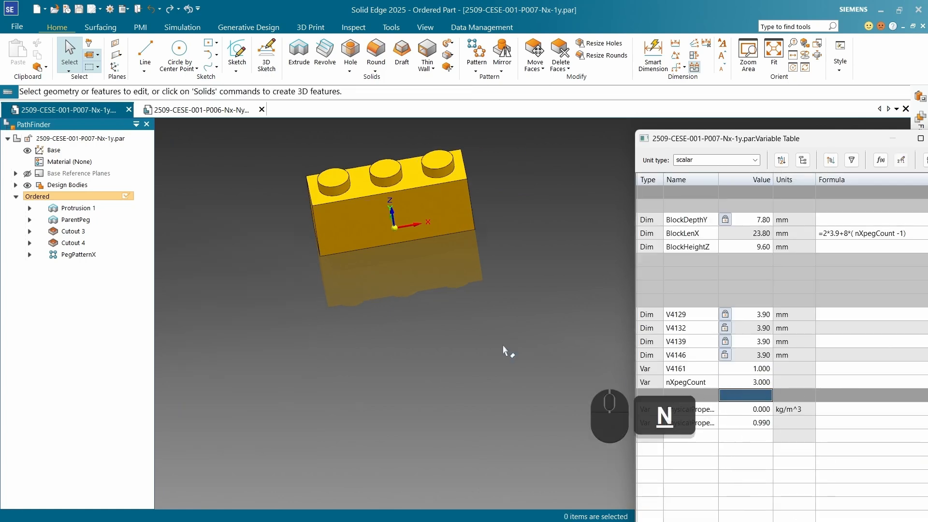
{"action": "middle_click_drag", "start_coordinate": [506, 387], "coordinate": [489, 321]}
- Set nXpegCount to 6 and turn the lengthened block to check its pegs
{"action": "left_click", "coordinate": [746, 382]}
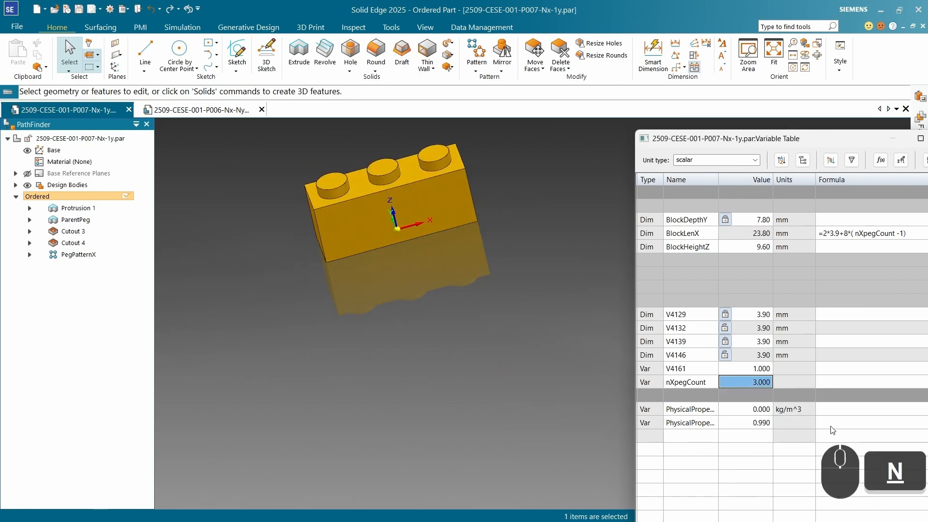
{"action": "type", "text": "6"}
{"action": "key", "text": "Return"}
{"action": "middle_click_drag", "start_coordinate": [580, 372], "coordinate": [503, 382]}
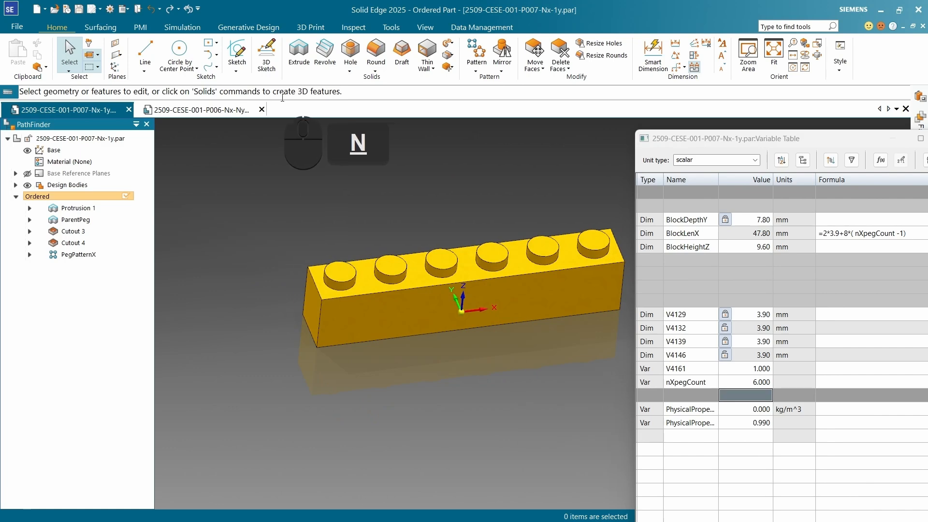
- Add a PMI dimension from the block's end edge to the centre of the first peg
{"action": "left_click", "coordinate": [140, 27]}
{"action": "left_click", "coordinate": [188, 56]}
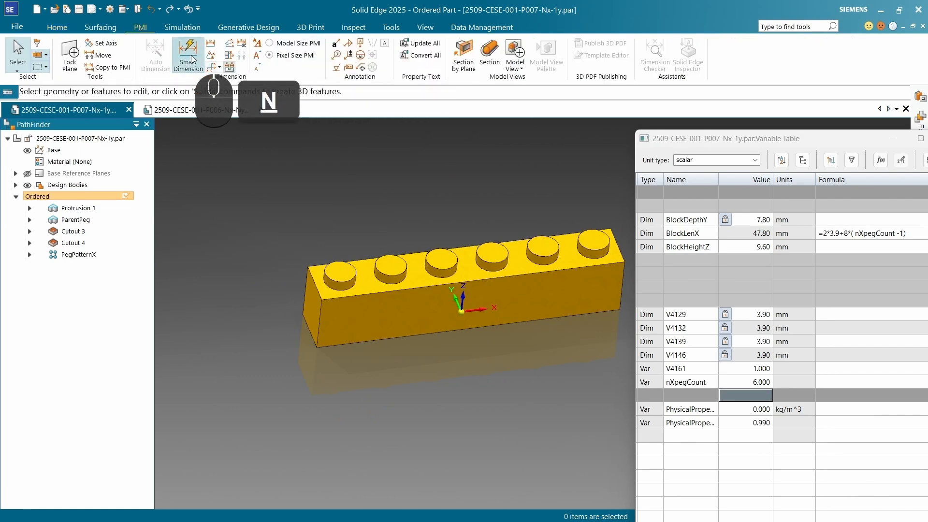
{"action": "left_click", "coordinate": [318, 289]}
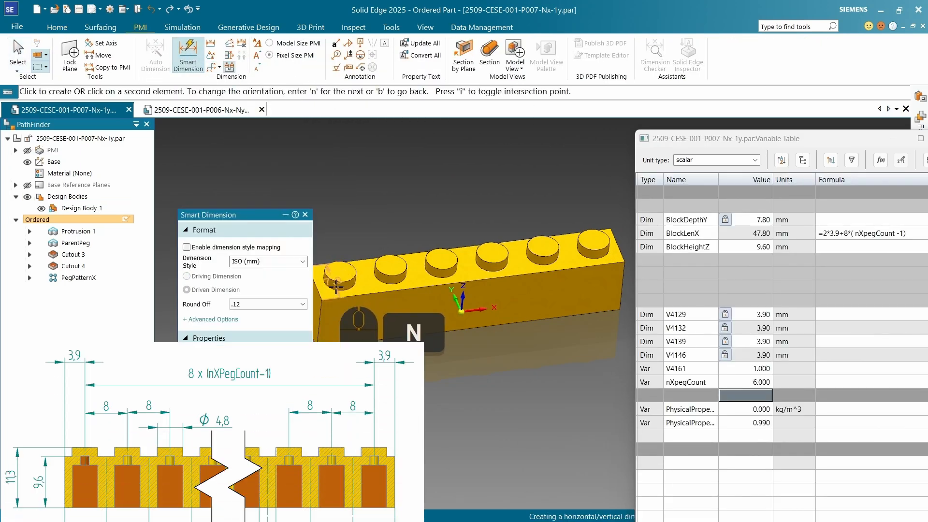
{"action": "left_click", "coordinate": [315, 207]}
{"action": "middle_click_drag", "start_coordinate": [315, 207], "coordinate": [360, 271]}
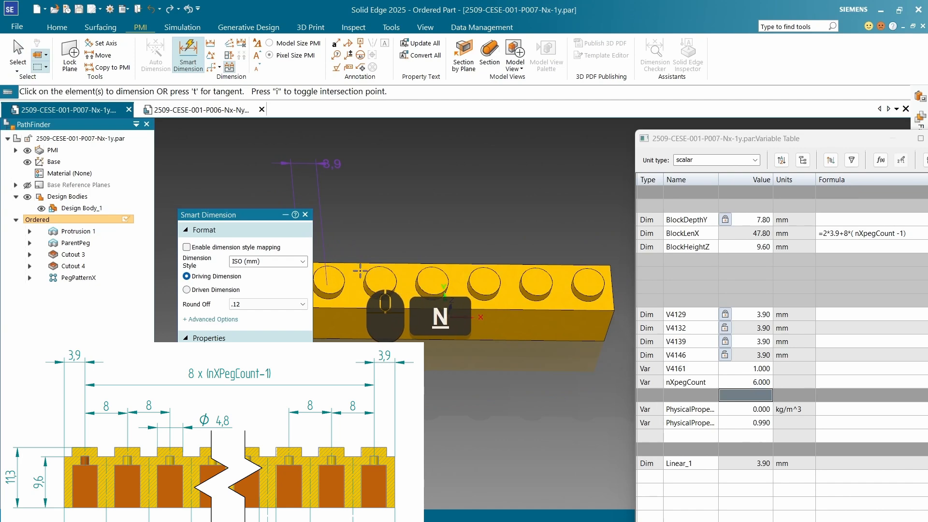
- Add PMI dimensions for each peg-to-peg spacing, one peg's diameter, and the last peg's distance to the block's far end
{"action": "left_click", "coordinate": [374, 268]}
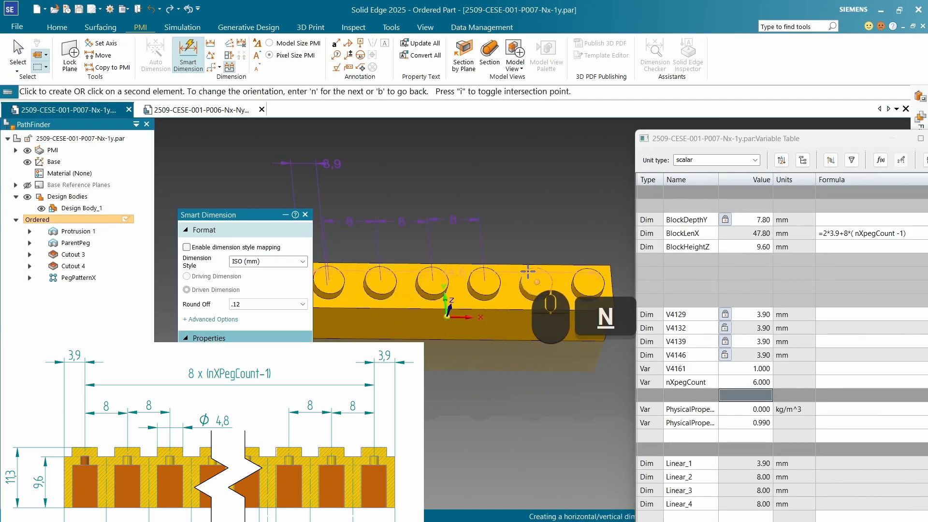
{"action": "left_click", "coordinate": [529, 272]}
{"action": "right_click", "coordinate": [519, 227]}
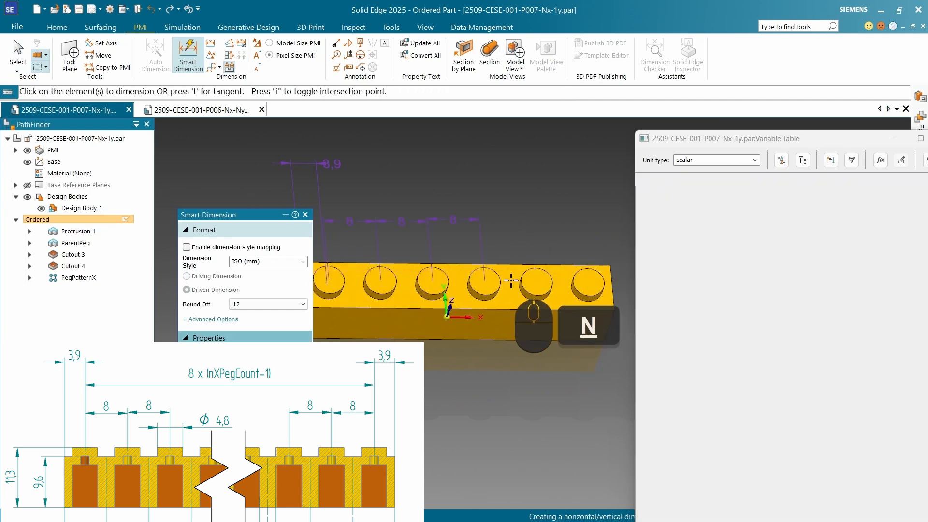
{"action": "left_click", "coordinate": [525, 270]}
{"action": "left_click", "coordinate": [599, 277]}
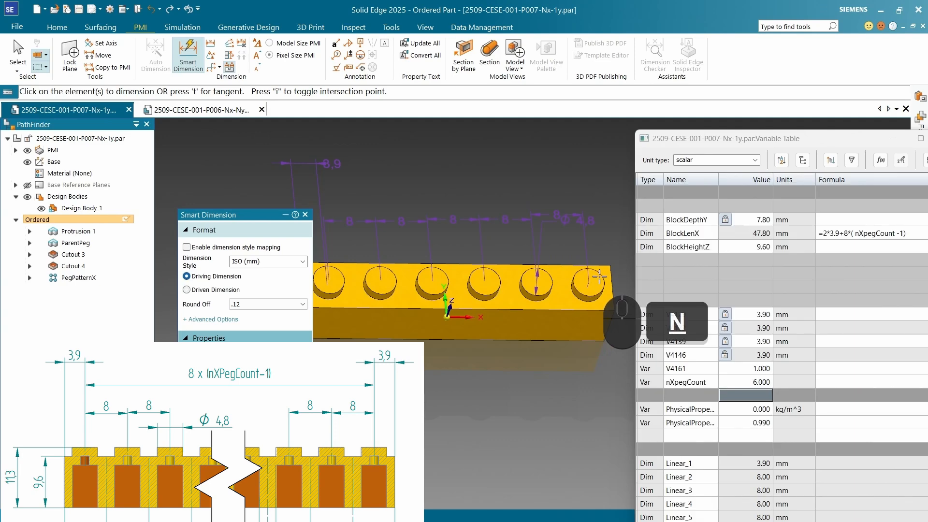
{"action": "left_click", "coordinate": [605, 274]}
{"action": "left_click", "coordinate": [592, 180]}
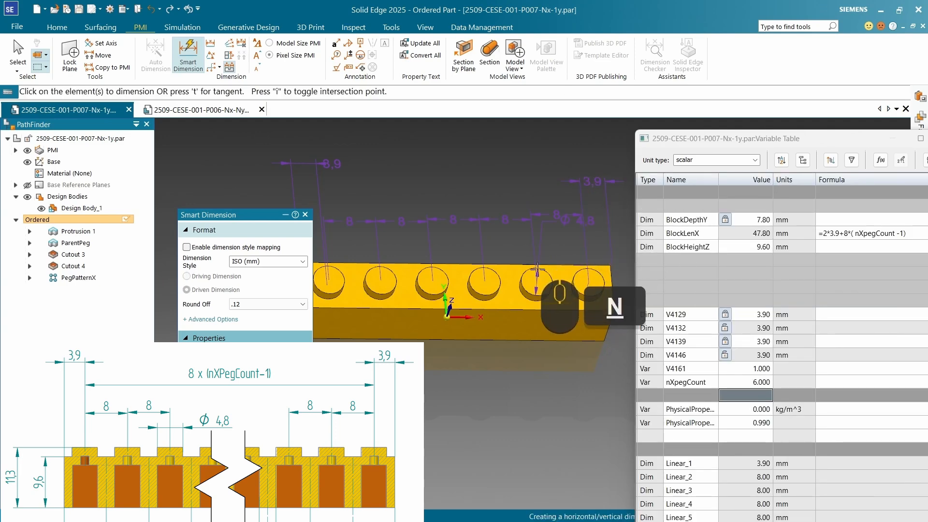
- Examine the dimensioned block from above, from the front and from its hollow underside, keeping the dimension settings clear of the model
{"action": "scroll", "coordinate": [452, 347], "scroll_direction": "up", "scroll_amount": 1}
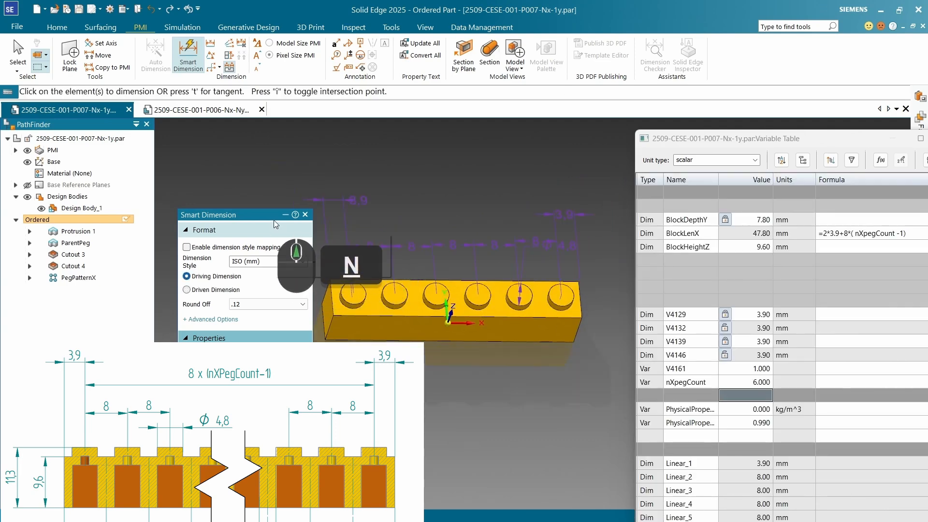
{"action": "left_click_drag", "start_coordinate": [276, 223], "coordinate": [220, 255]}
{"action": "mouse_move", "coordinate": [262, 301]}
{"action": "middle_mouse_down"}
{"action": "mouse_move", "coordinate": [260, 203]}
{"action": "mouse_move", "coordinate": [260, 273]}
{"action": "middle_mouse_up"}
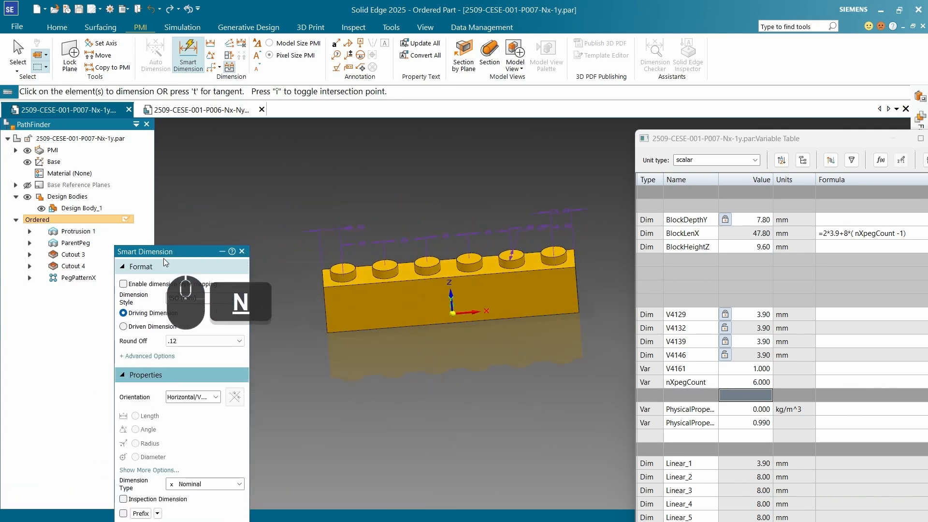
{"action": "left_click_drag", "start_coordinate": [169, 256], "coordinate": [219, 305]}
{"action": "middle_click_drag", "start_coordinate": [457, 336], "coordinate": [441, 133]}
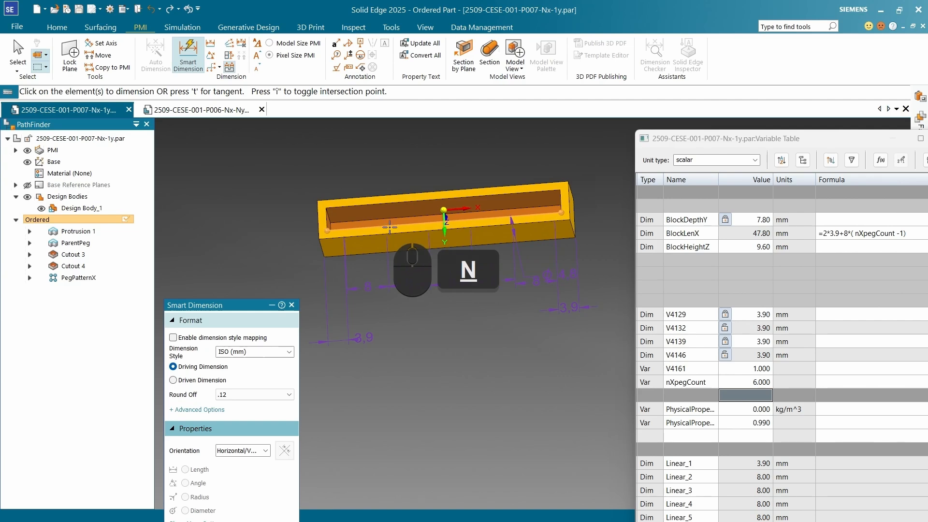
{"action": "scroll", "coordinate": [334, 227], "scroll_direction": "down", "scroll_amount": 3}
{"action": "middle_click_drag", "start_coordinate": [335, 227], "coordinate": [418, 349]}
{"action": "scroll", "coordinate": [418, 350], "scroll_direction": "up", "scroll_amount": 3}
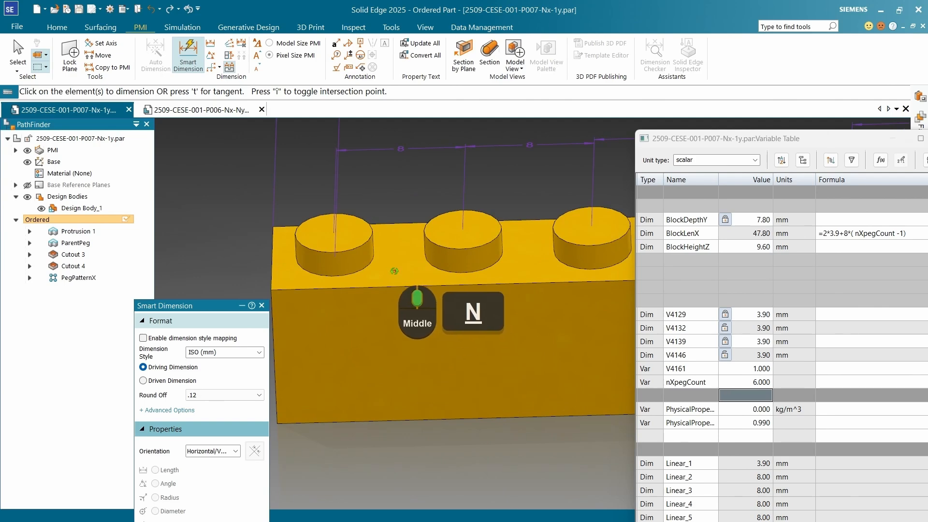
{"action": "middle_click_drag", "start_coordinate": [381, 216], "coordinate": [410, 237]}
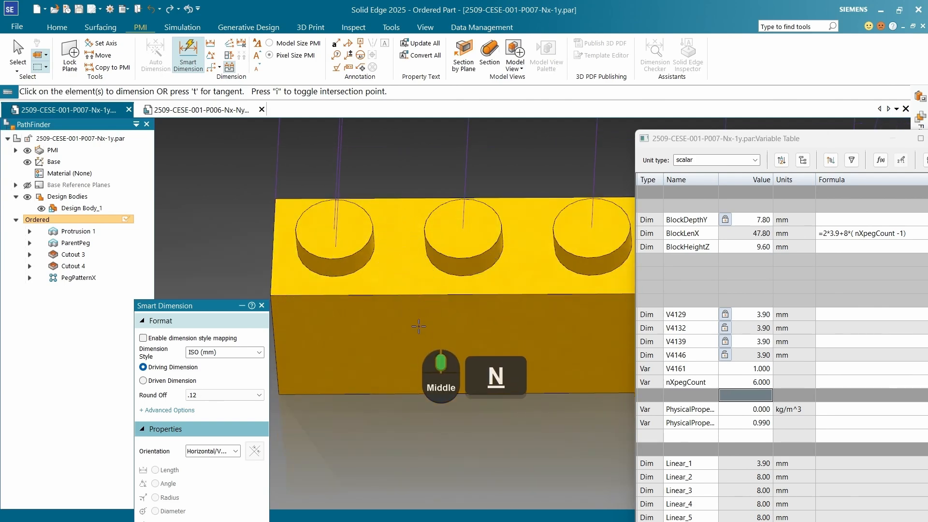
{"action": "middle_click_drag", "start_coordinate": [413, 347], "coordinate": [406, 252]}
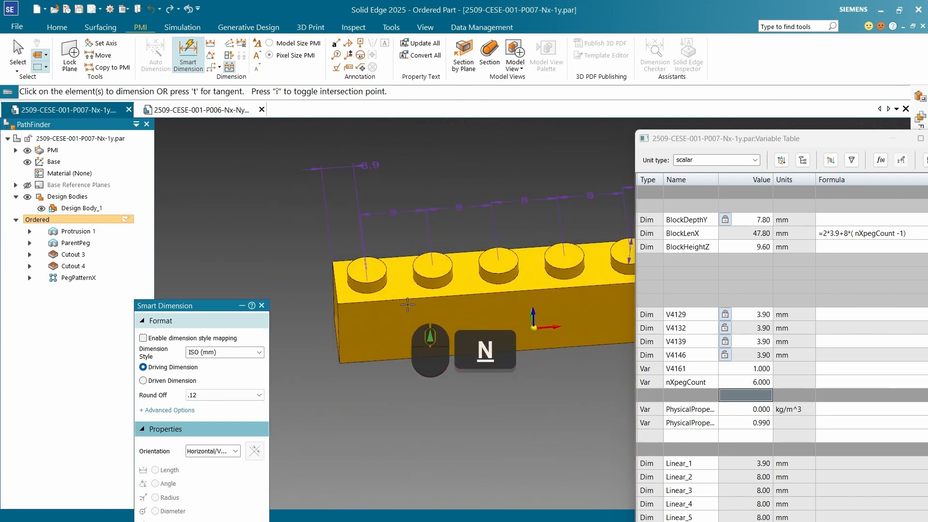
- Hide the PMI dimensions and, for a new extrusion on the block's top face, sketch a circle between the first two pegs
{"action": "left_click", "coordinate": [58, 28]}
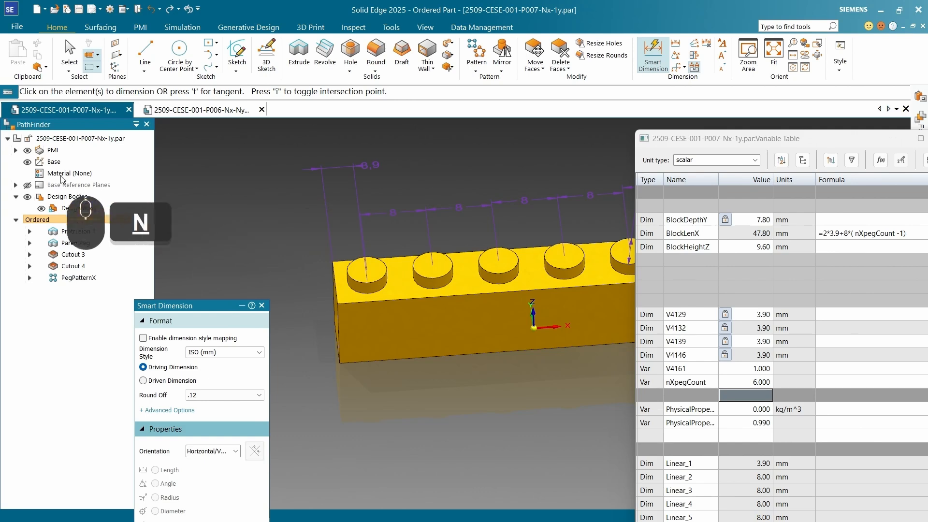
{"action": "left_click", "coordinate": [28, 151]}
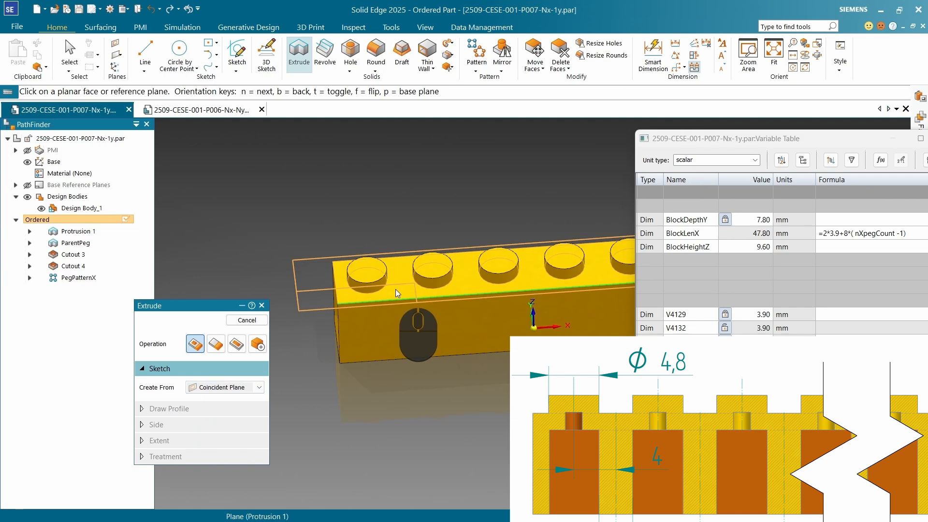
{"action": "left_click", "coordinate": [395, 290]}
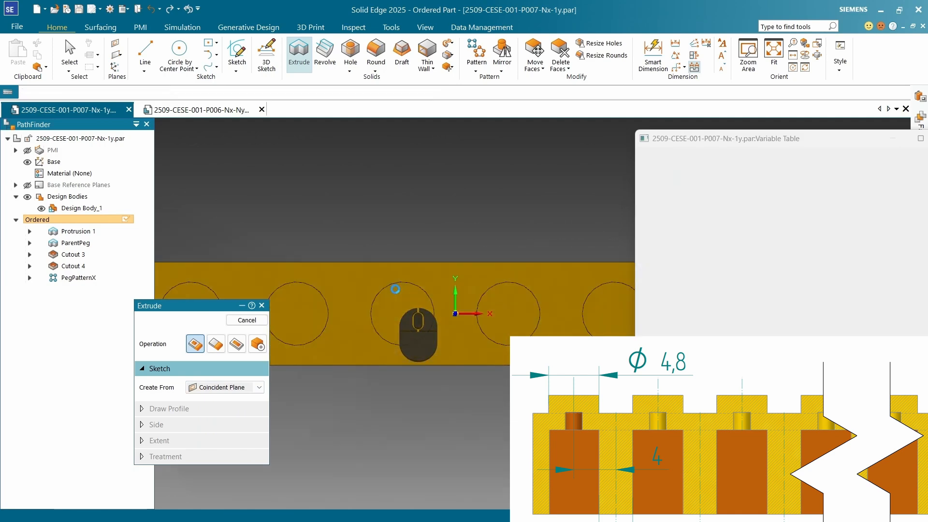
{"action": "left_click", "coordinate": [196, 51]}
{"action": "left_click", "coordinate": [337, 318]}
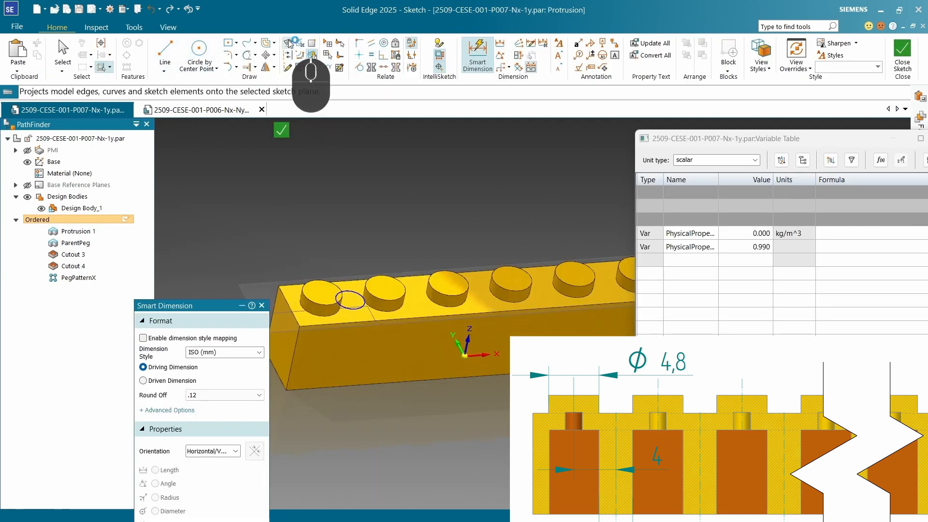
- Project the first peg's circular edge into the sketch as construction geometry, keeping the default projection options
{"action": "left_click", "coordinate": [288, 43]}
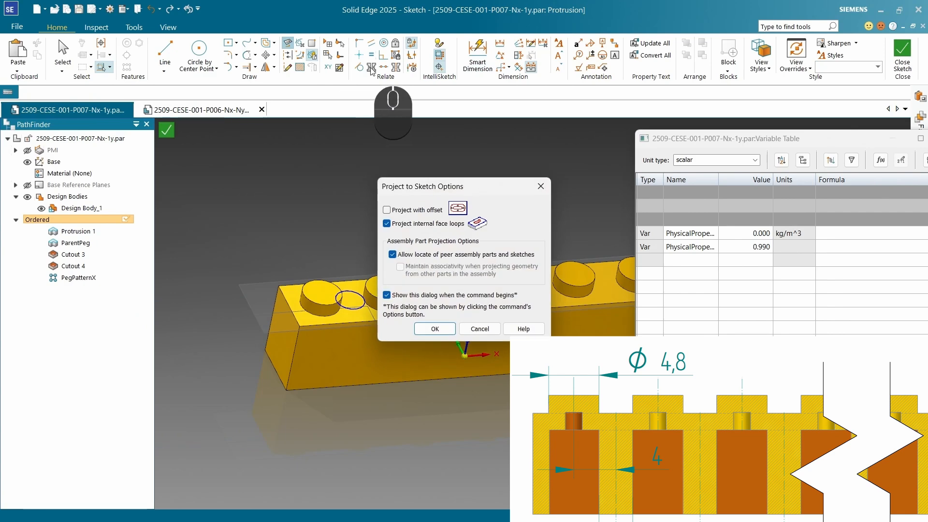
{"action": "left_click", "coordinate": [435, 328]}
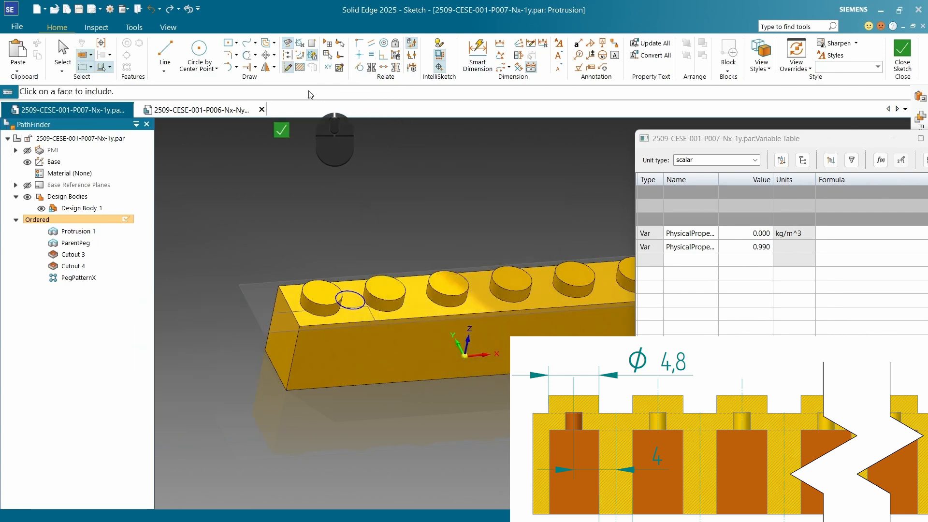
{"action": "left_click", "coordinate": [288, 68]}
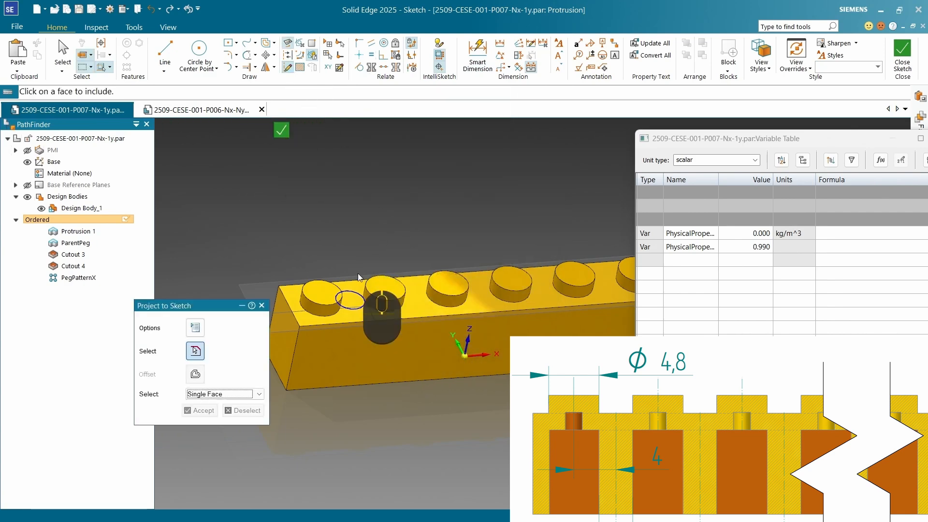
{"action": "left_click", "coordinate": [322, 296]}
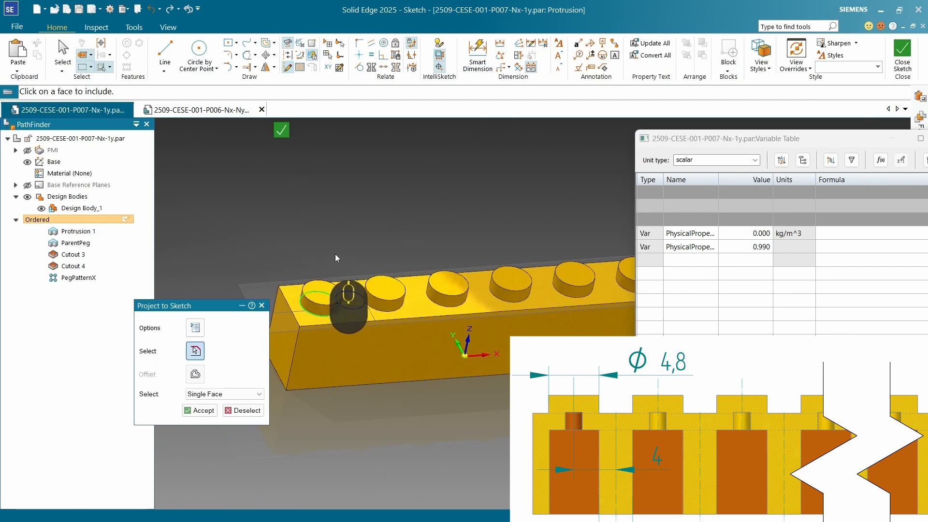
{"action": "left_click", "coordinate": [202, 411]}
{"action": "right_click", "coordinate": [368, 242]}
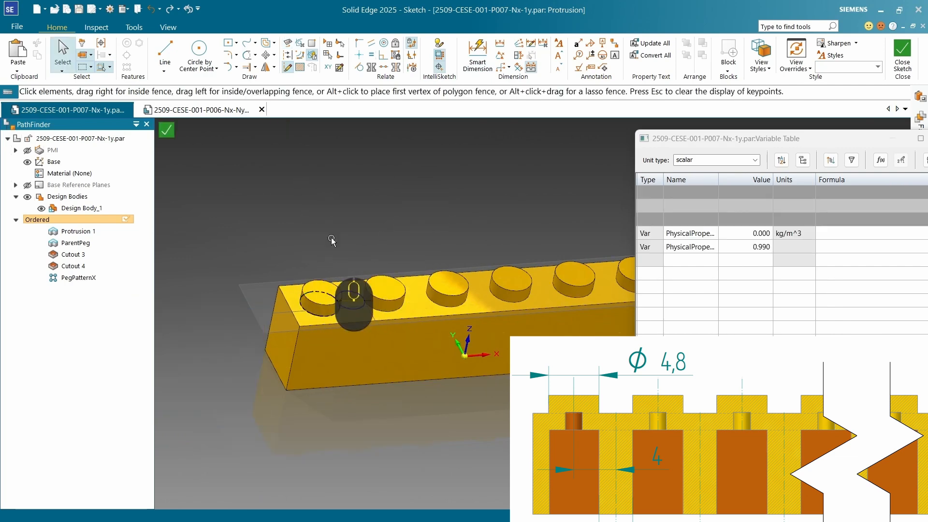
- Draw a construction line about 12 mm long from the projected circle's centre along the row of pegs
{"action": "left_click", "coordinate": [165, 54]}
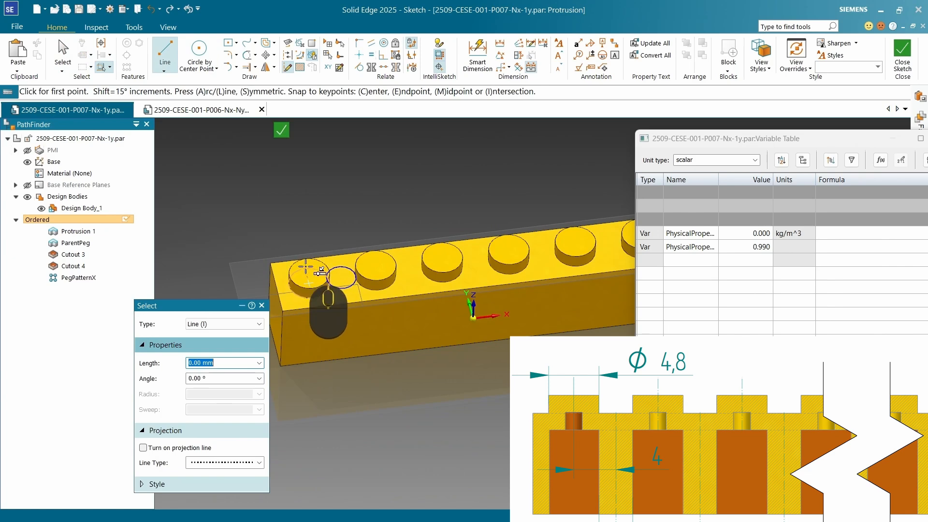
{"action": "scroll", "coordinate": [308, 266], "scroll_direction": "down", "scroll_amount": 2}
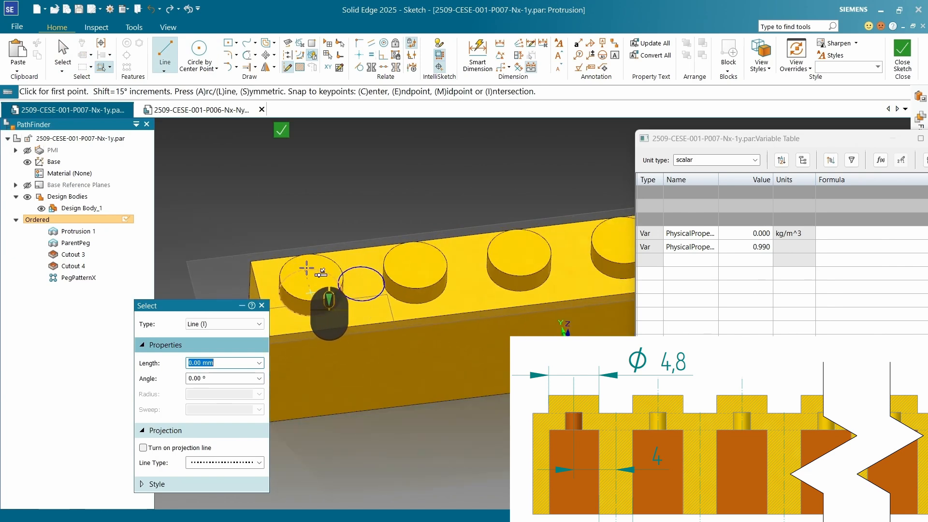
{"action": "left_click", "coordinate": [309, 292]}
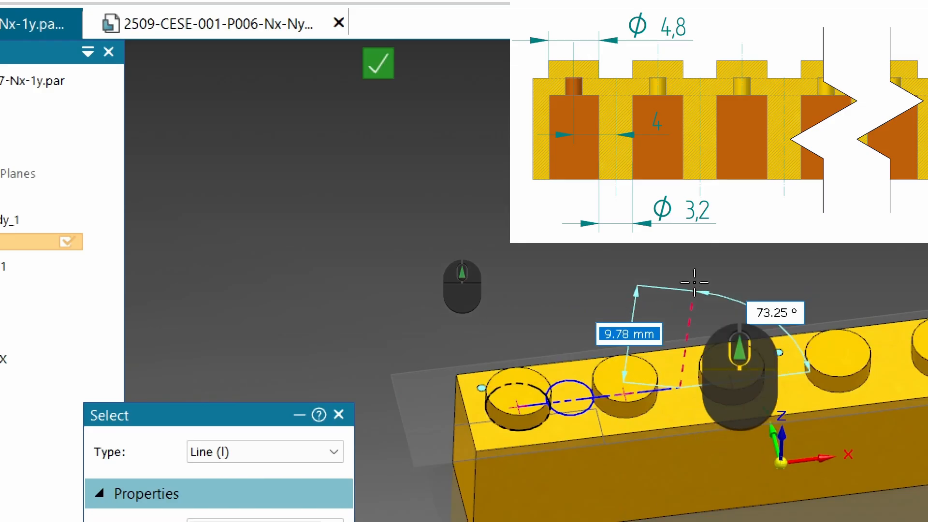
{"action": "scroll", "coordinate": [368, 309], "scroll_direction": "up", "scroll_amount": 2}
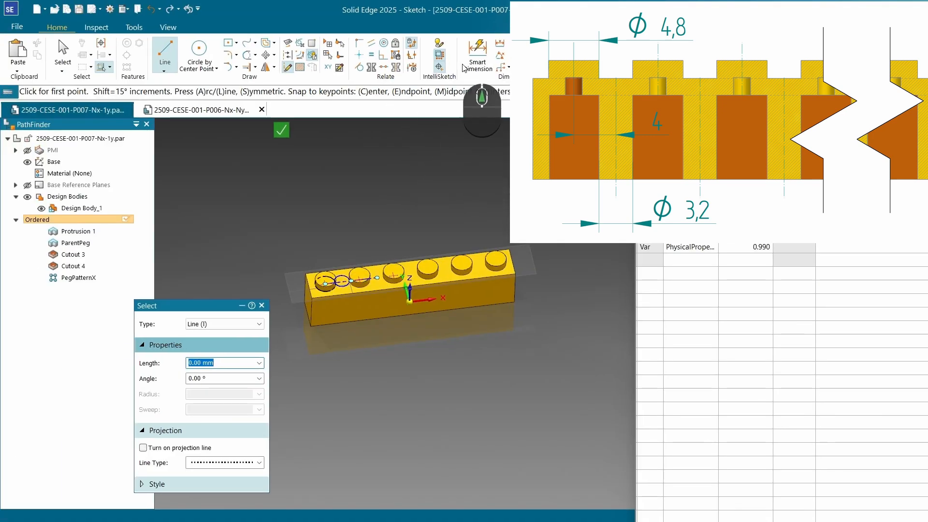
- Dimension the construction line's length and set it to 4 mm
{"action": "left_click", "coordinate": [473, 56]}
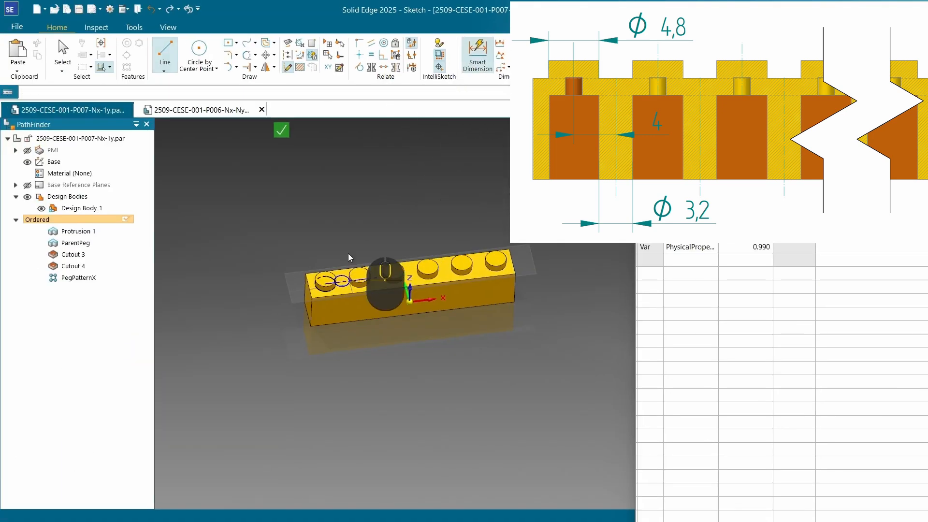
{"action": "scroll", "coordinate": [346, 275], "scroll_direction": "down", "scroll_amount": 3}
{"action": "left_click", "coordinate": [381, 291]}
{"action": "left_click", "coordinate": [346, 218]}
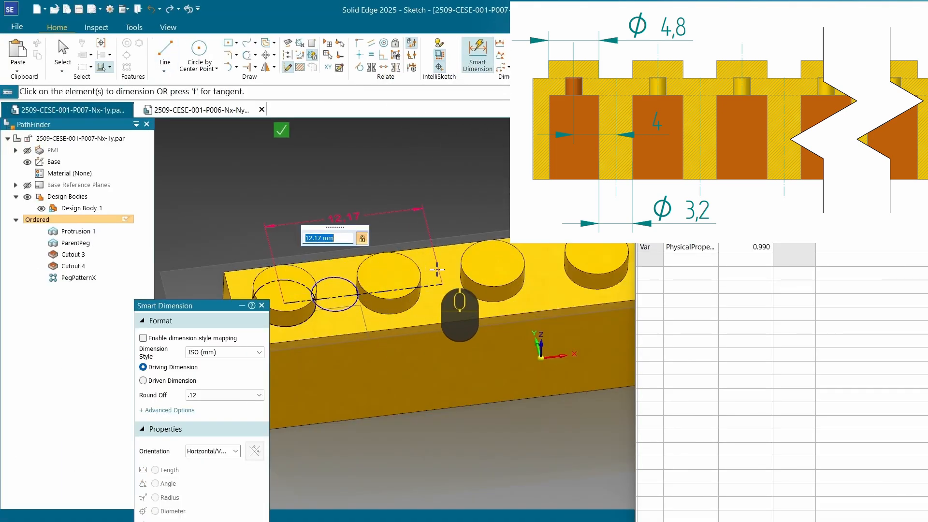
{"action": "key", "text": "Return"}
- Connect the centre of the small circle to the free end of the construction line
{"action": "scroll", "coordinate": [426, 265], "scroll_direction": "up", "scroll_amount": 2}
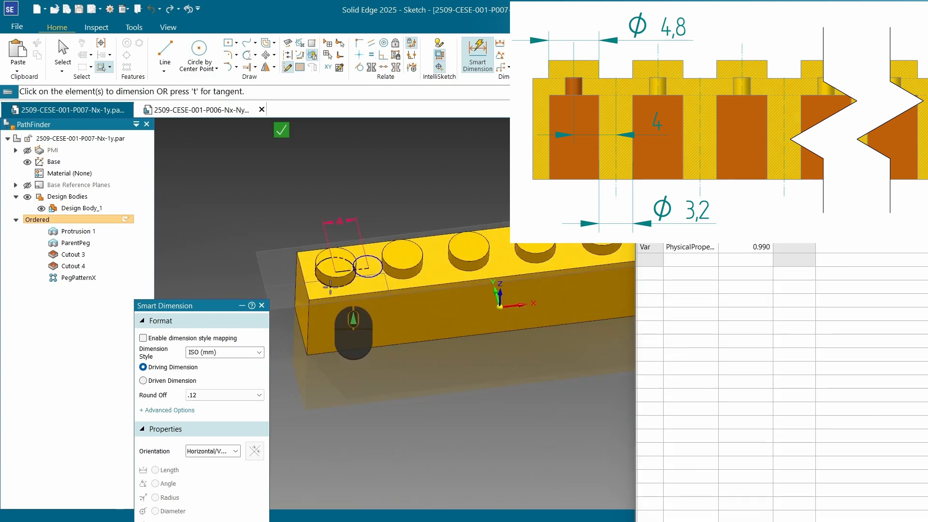
{"action": "scroll", "coordinate": [345, 295], "scroll_direction": "down", "scroll_amount": 3}
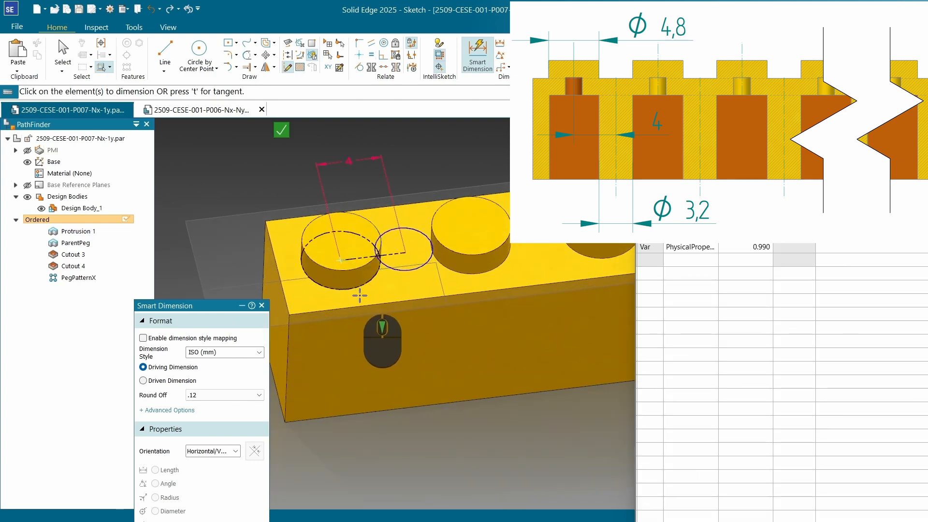
{"action": "scroll", "coordinate": [360, 48], "scroll_direction": "down", "scroll_amount": 1}
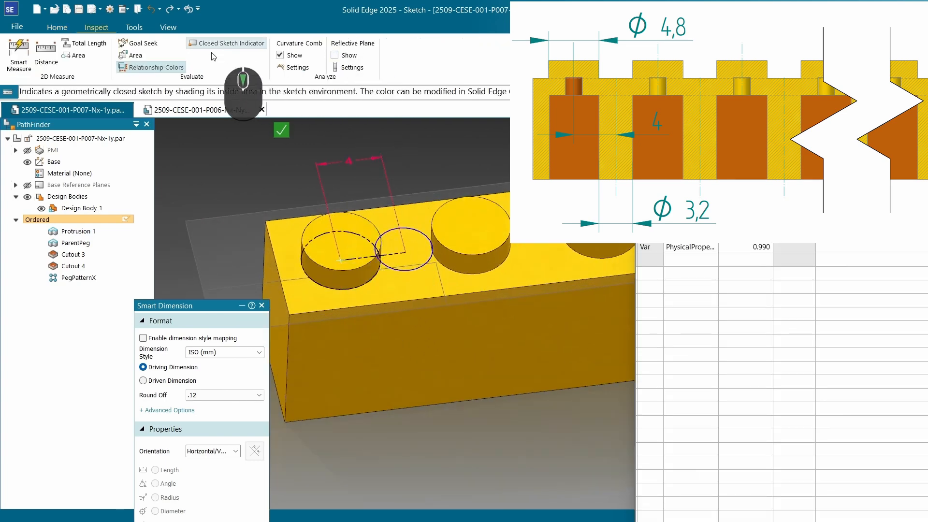
{"action": "scroll", "coordinate": [360, 49], "scroll_direction": "up", "scroll_amount": 1}
{"action": "left_click", "coordinate": [359, 44]}
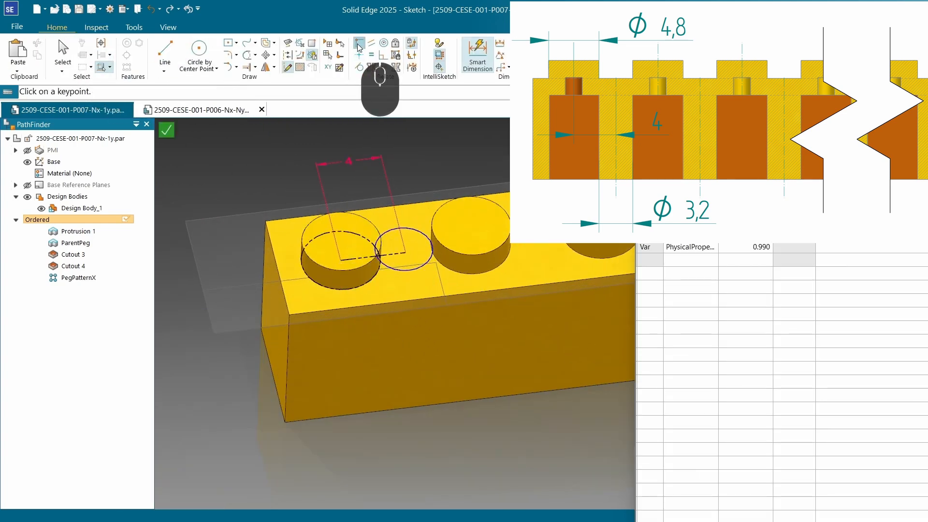
{"action": "left_click", "coordinate": [405, 249]}
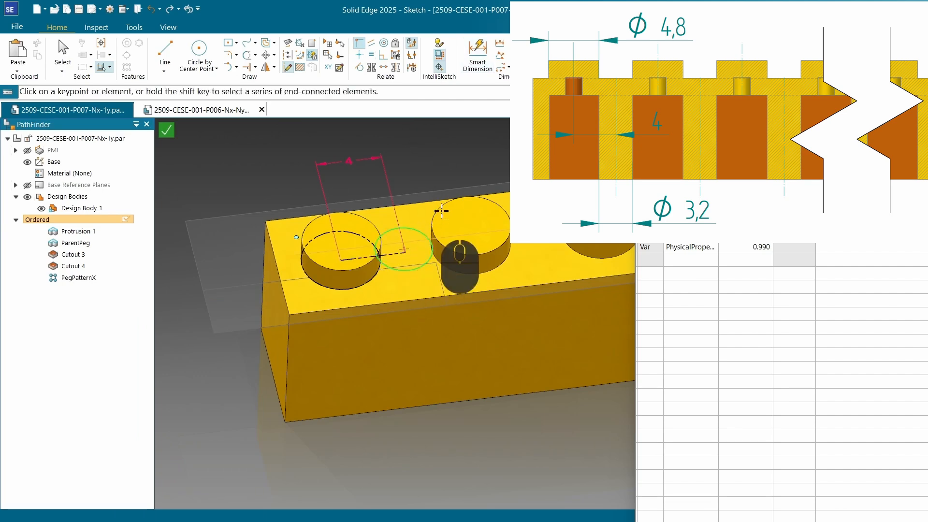
{"action": "scroll", "coordinate": [397, 249], "scroll_direction": "up", "scroll_amount": 3}
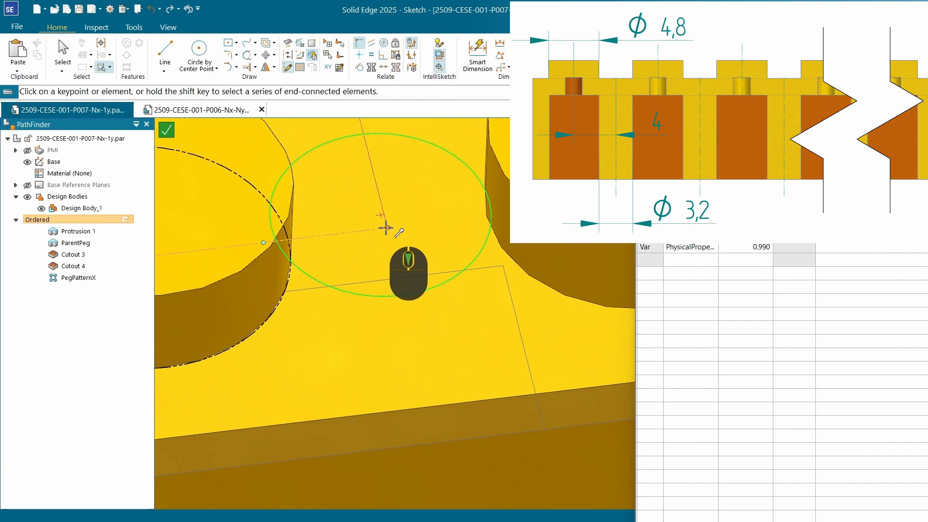
{"action": "left_click", "coordinate": [386, 228]}
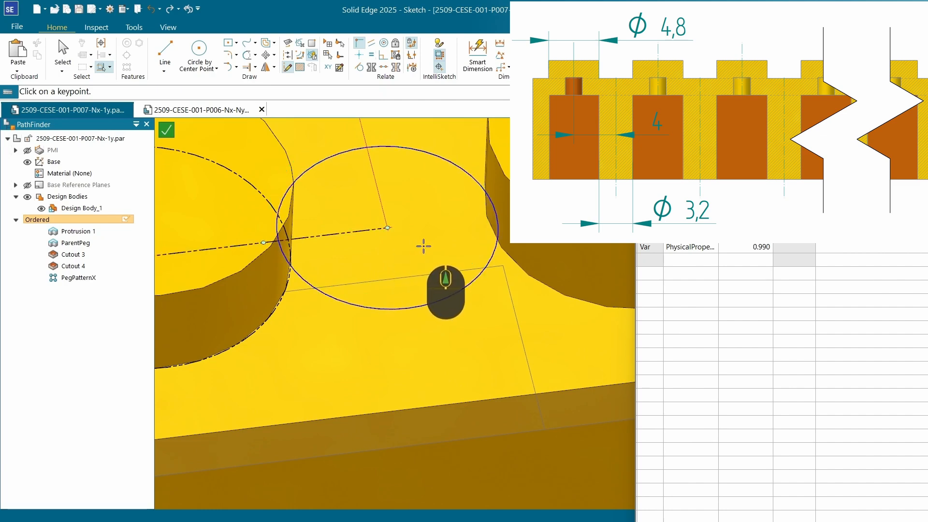
- Dimension the small circle's diameter, set it to 3.2 mm, and finish the sketch
{"action": "scroll", "coordinate": [424, 245], "scroll_direction": "down", "scroll_amount": 5}
{"action": "left_click", "coordinate": [478, 52]}
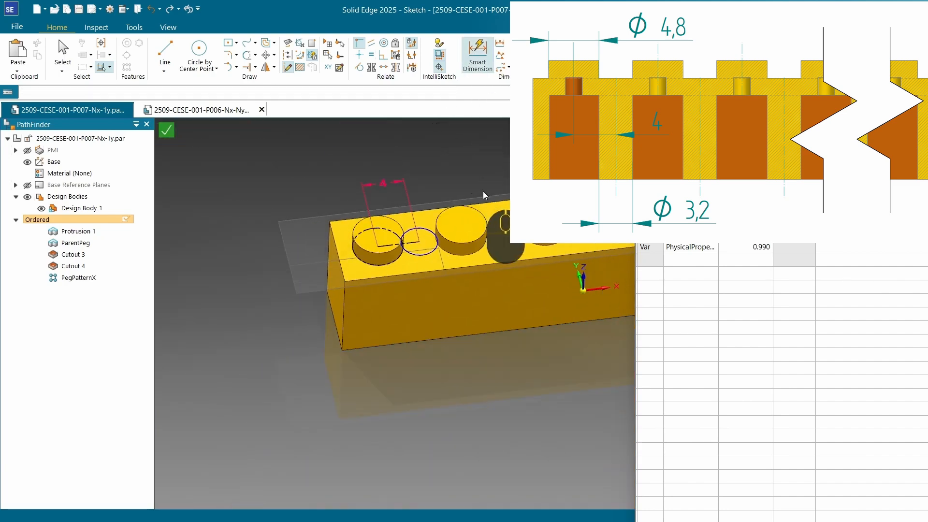
{"action": "left_click", "coordinate": [426, 229]}
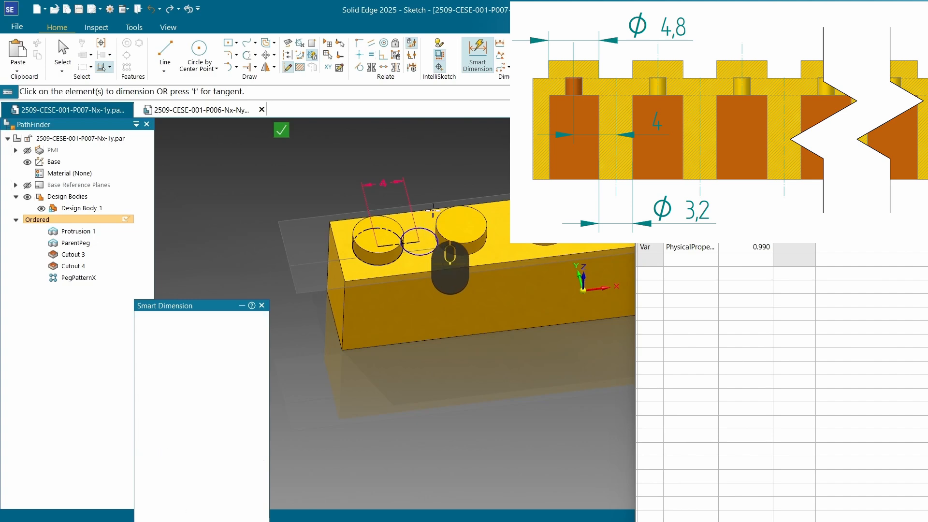
{"action": "left_click", "coordinate": [445, 173]}
{"action": "type", "text": "3.2"}
{"action": "key", "text": "Return"}
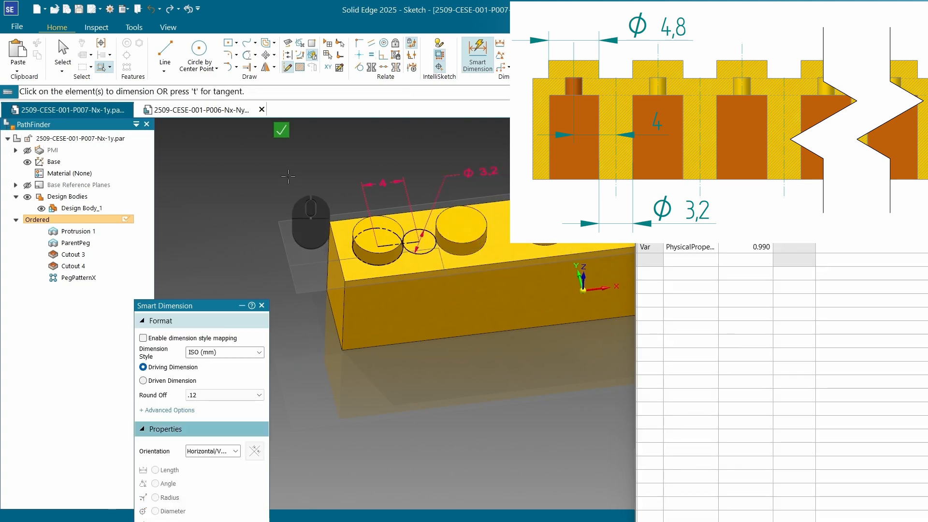
{"action": "left_click", "coordinate": [282, 130]}
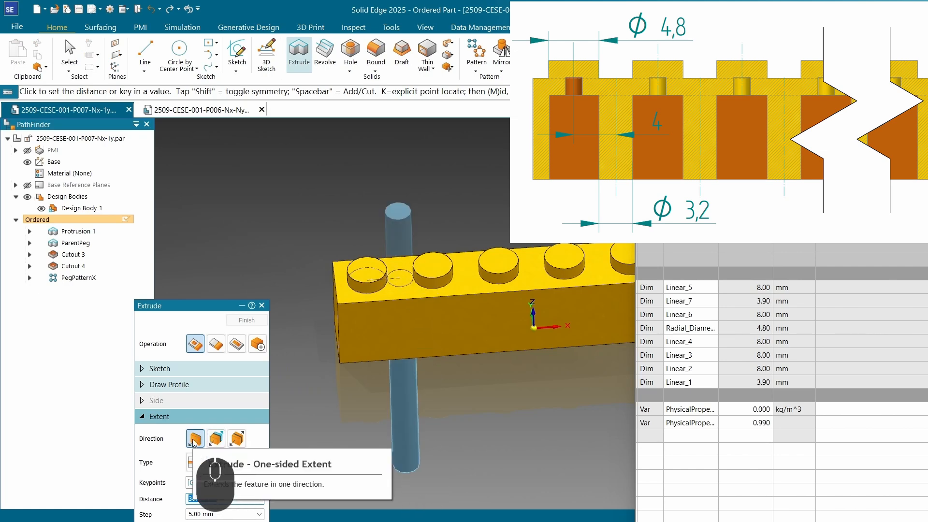
- Extrude the small circle with a one-sided From/To extent, from the cavity's inner top face to the block's bottom rim face
{"action": "left_click_drag", "start_coordinate": [215, 305], "coordinate": [226, 170]}
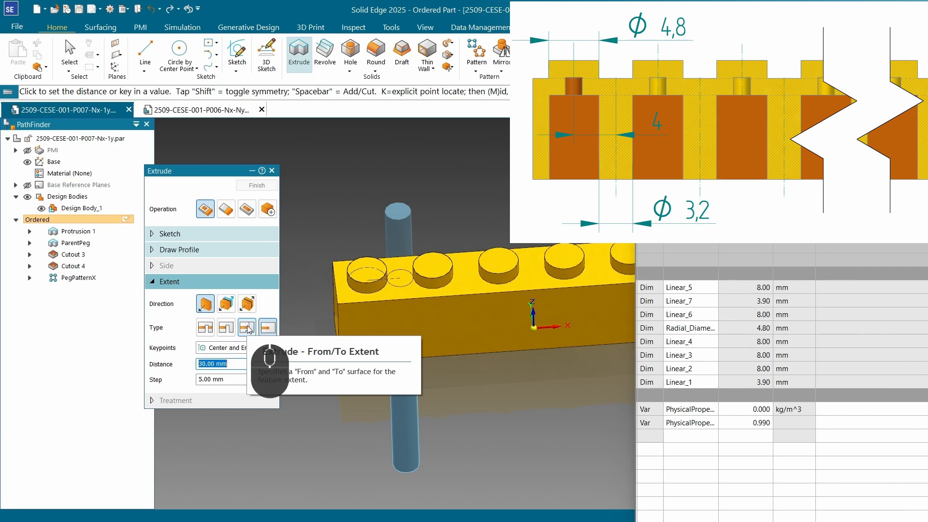
{"action": "left_click", "coordinate": [248, 327]}
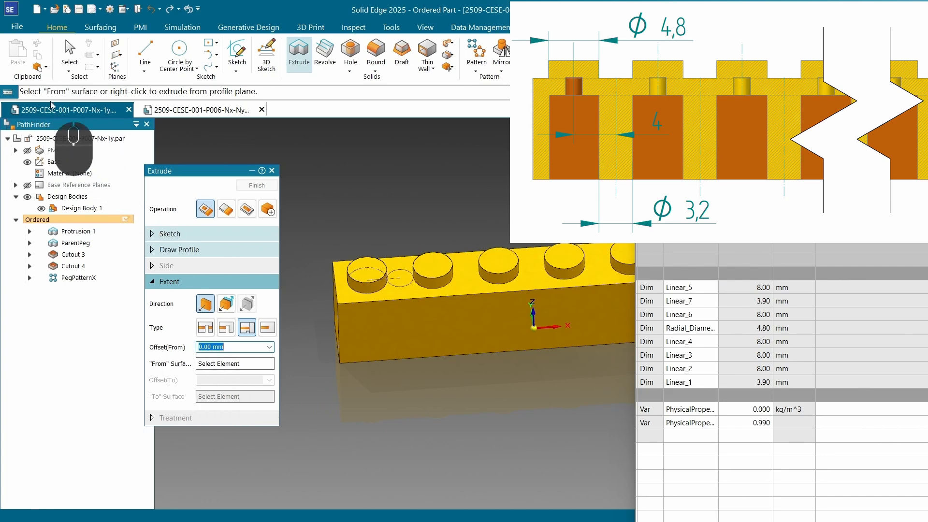
{"action": "middle_click_drag", "start_coordinate": [447, 393], "coordinate": [410, 247]}
{"action": "left_click", "coordinate": [409, 248]}
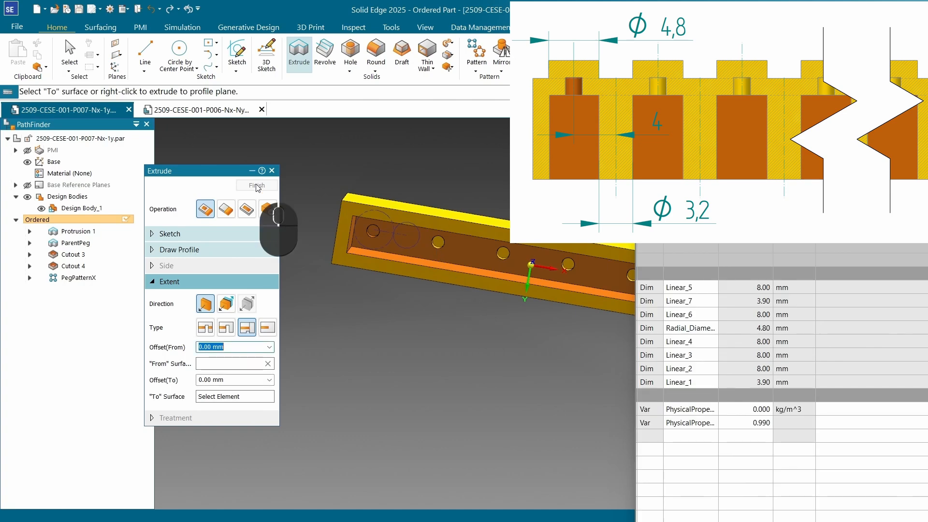
{"action": "left_click", "coordinate": [354, 264]}
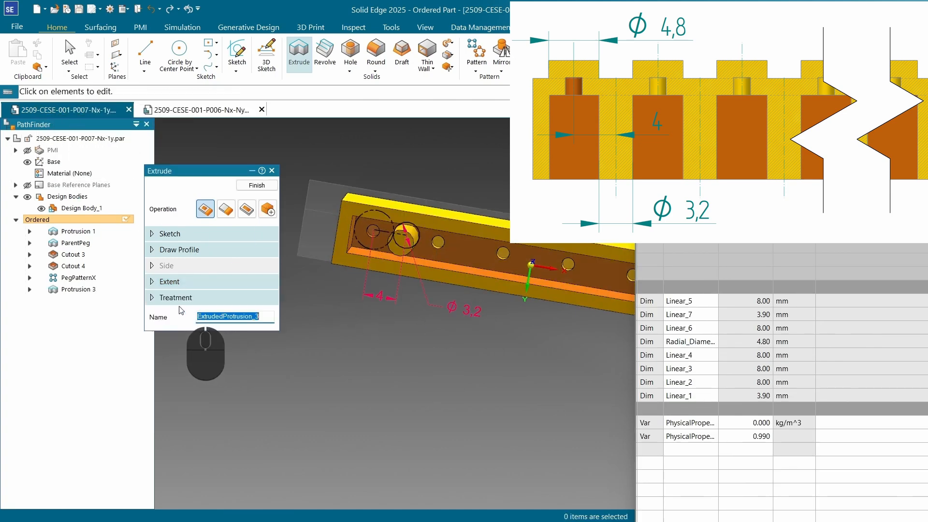
- Name the new extrusion ParentInsidePeg and finish the feature
{"action": "left_click", "coordinate": [220, 317]}
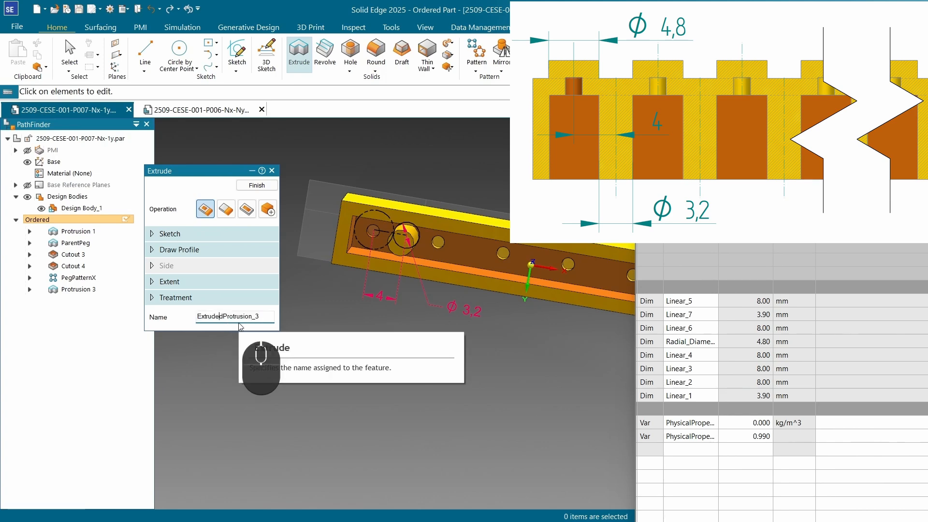
{"action": "type", "text": "Par"}
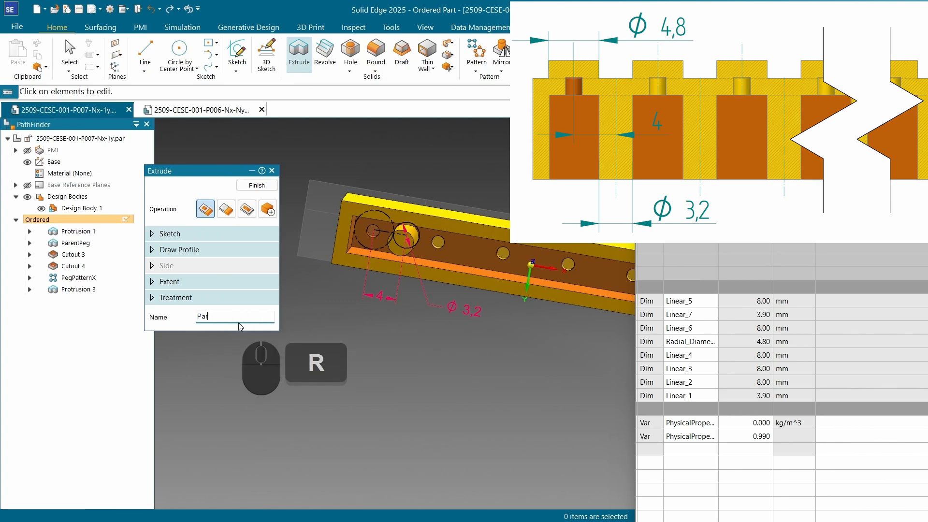
{"action": "type", "text": "entInsidePeg"}
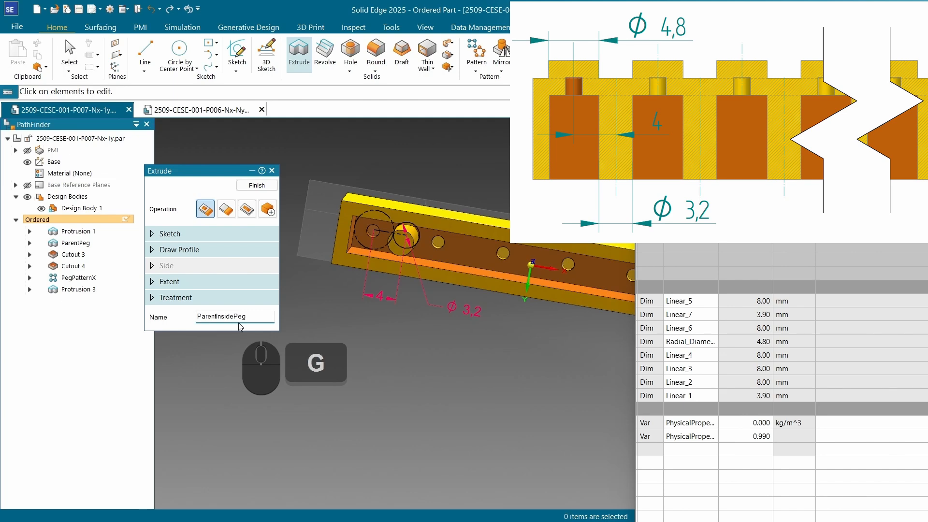
{"action": "left_click", "coordinate": [250, 184]}
- Start a rectangular feature pattern and accept ParentInsidePeg as the feature to repeat
{"action": "middle_click_drag", "start_coordinate": [331, 383], "coordinate": [319, 330]}
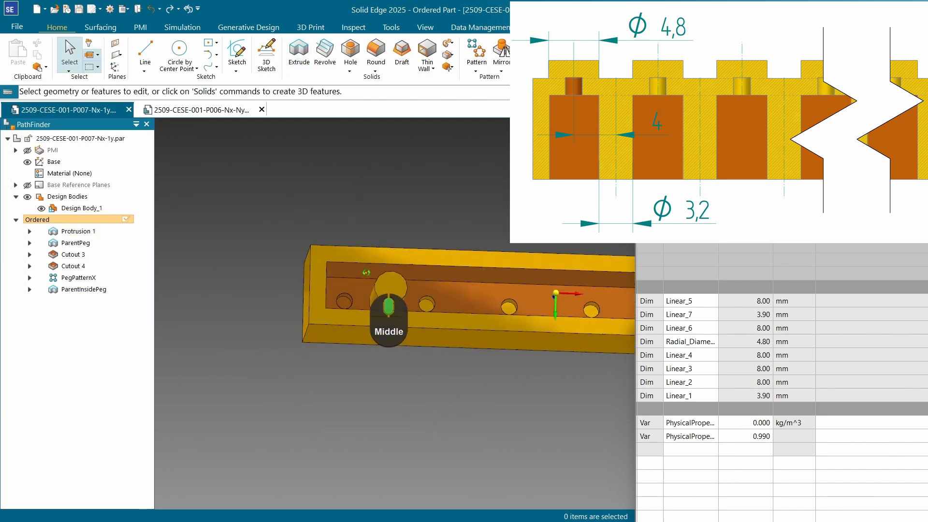
{"action": "scroll", "coordinate": [420, 385], "scroll_direction": "up", "scroll_amount": 2}
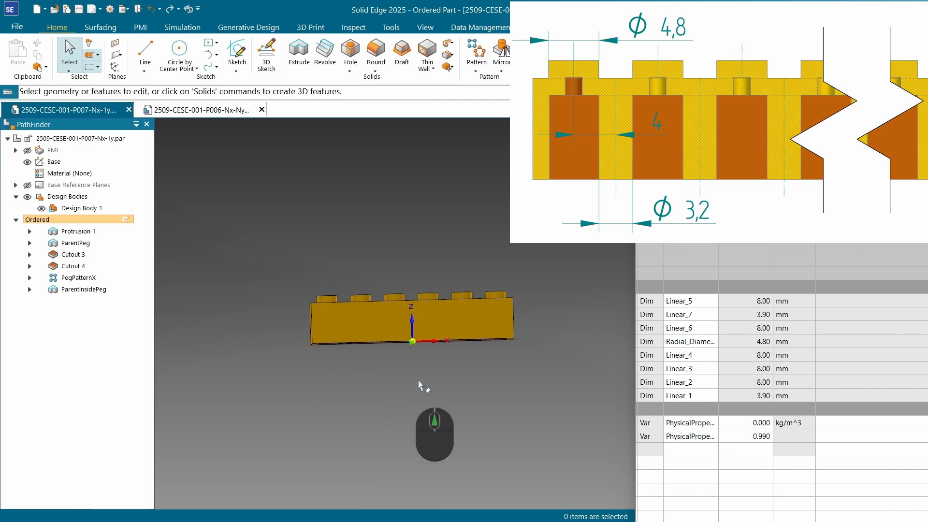
{"action": "middle_click_drag", "start_coordinate": [418, 384], "coordinate": [360, 301]}
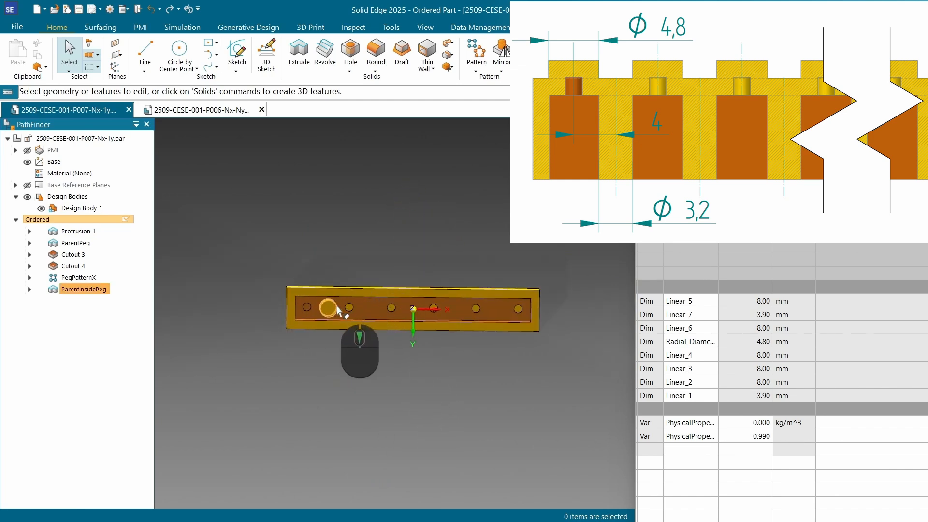
{"action": "scroll", "coordinate": [334, 309], "scroll_direction": "up", "scroll_amount": 2}
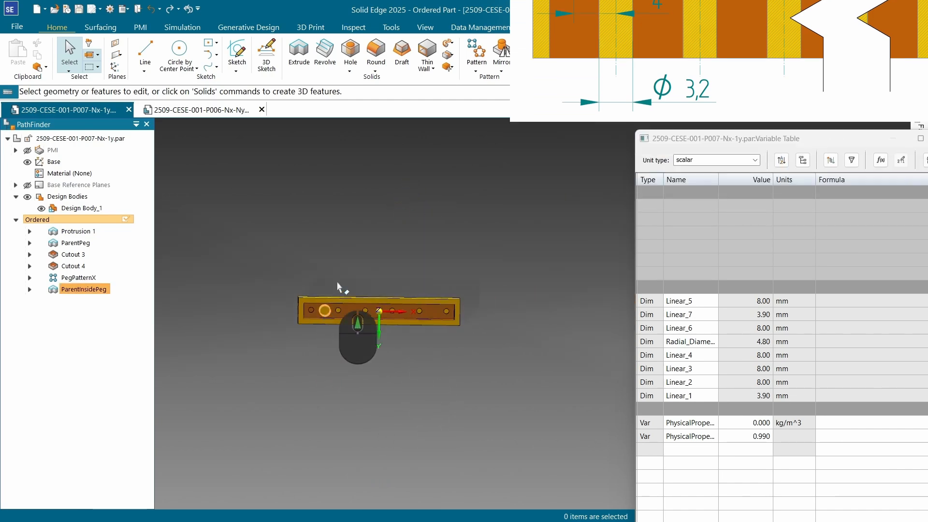
{"action": "mouse_move", "coordinate": [338, 286]}
{"action": "middle_mouse_down"}
{"action": "mouse_move", "coordinate": [363, 339]}
{"action": "mouse_move", "coordinate": [338, 346]}
{"action": "mouse_move", "coordinate": [319, 310]}
{"action": "middle_mouse_up"}
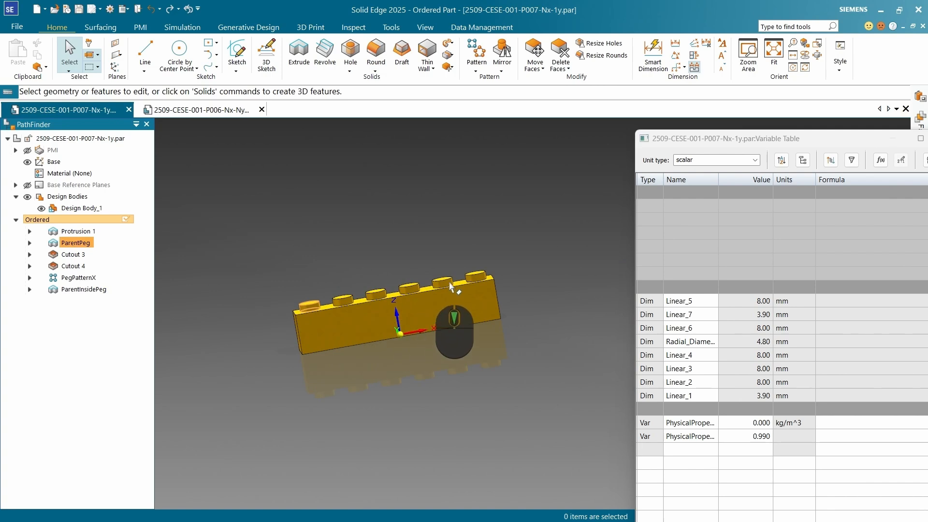
{"action": "middle_click_drag", "start_coordinate": [449, 287], "coordinate": [420, 201]}
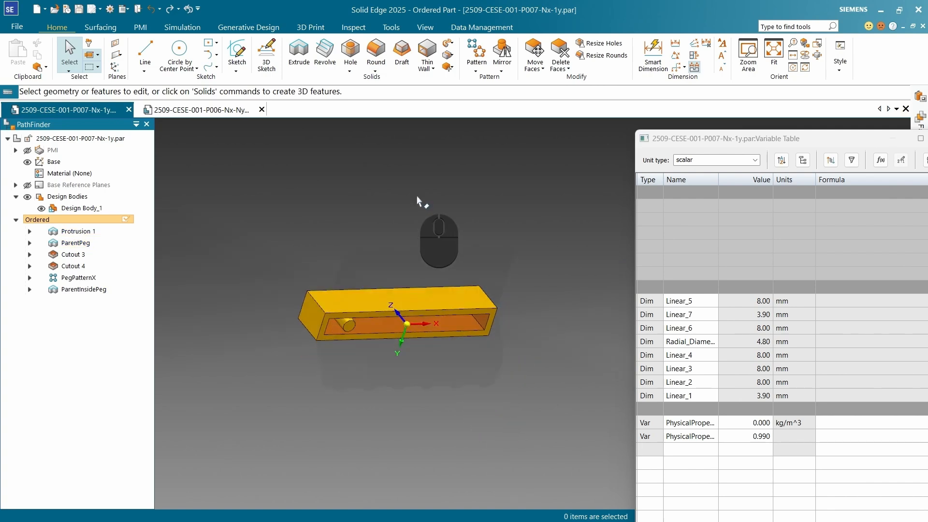
{"action": "left_click", "coordinate": [477, 55]}
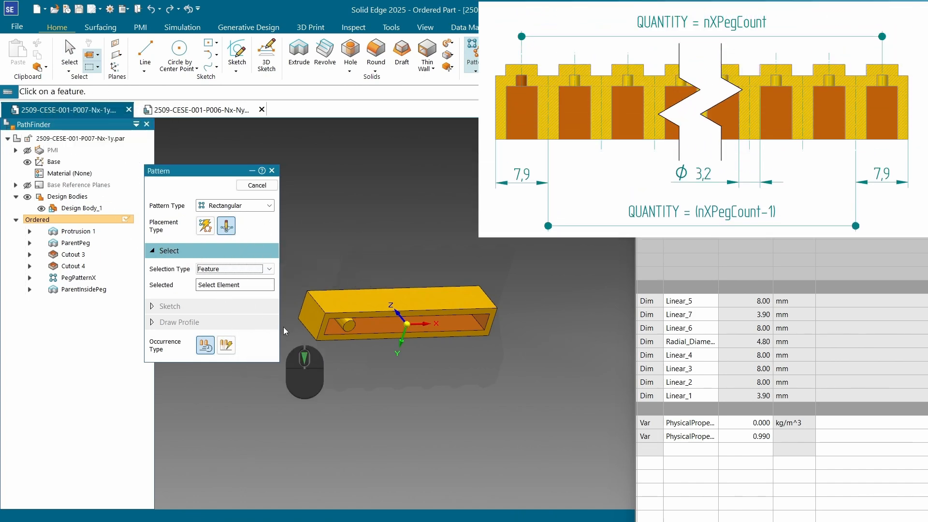
{"action": "scroll", "coordinate": [284, 327], "scroll_direction": "up", "scroll_amount": 3}
{"action": "left_click", "coordinate": [375, 326]}
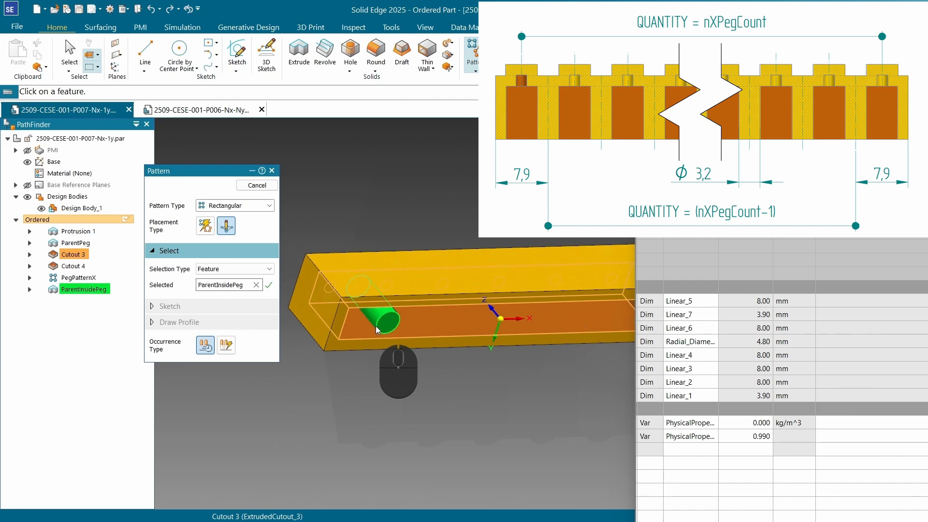
{"action": "left_click", "coordinate": [269, 286]}
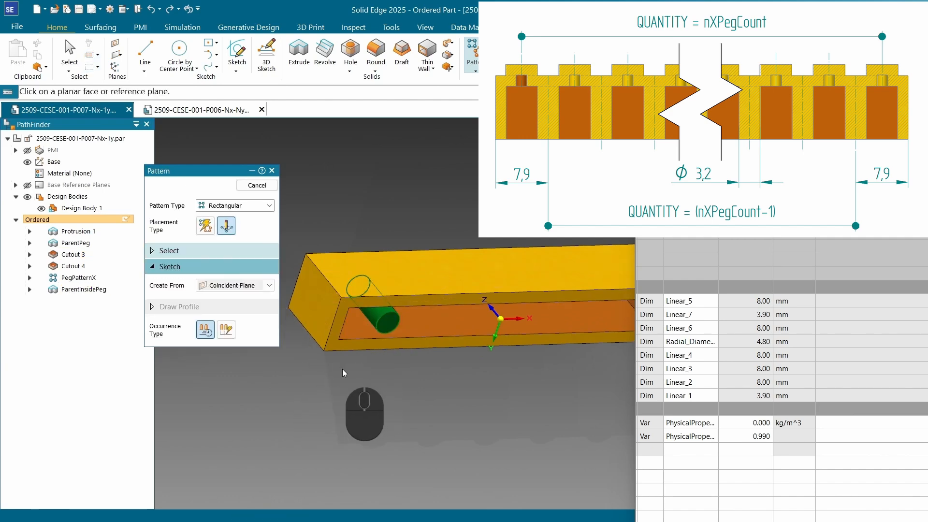
- Place the pattern's sketch on the block's top face, using a coincident plane
{"action": "key", "text": "ctrl+b"}
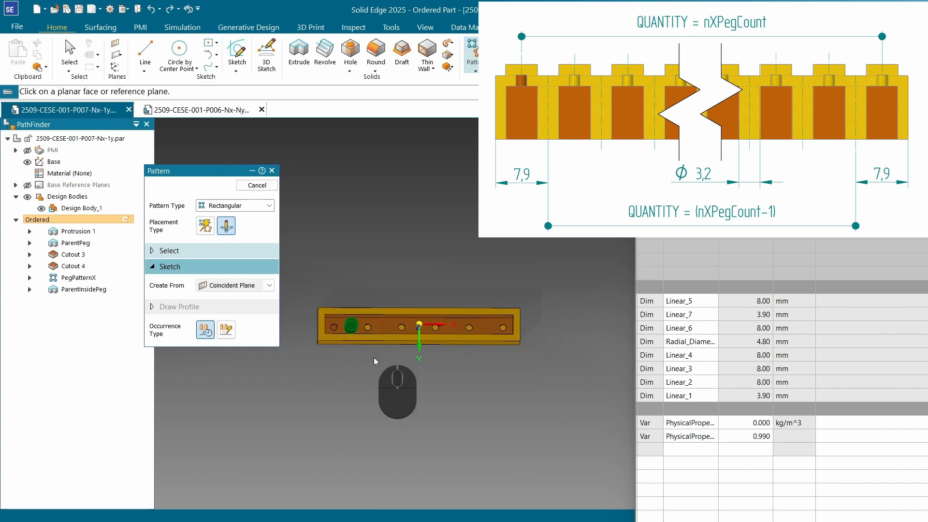
{"action": "scroll", "coordinate": [357, 349], "scroll_direction": "down", "scroll_amount": 3}
{"action": "scroll", "coordinate": [453, 350], "scroll_direction": "up", "scroll_amount": 1}
{"action": "scroll", "coordinate": [454, 349], "scroll_direction": "up", "scroll_amount": 2}
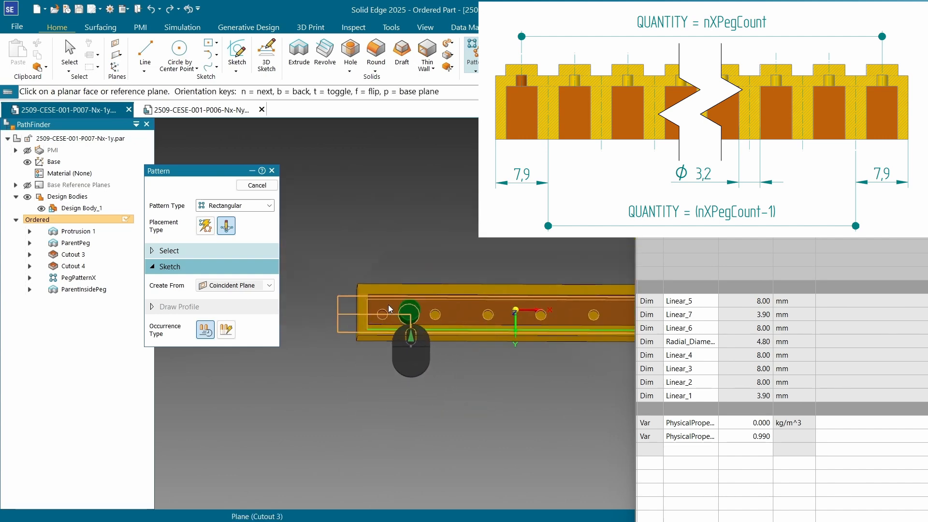
{"action": "middle_click_drag", "start_coordinate": [371, 289], "coordinate": [415, 398]}
{"action": "scroll", "coordinate": [420, 286], "scroll_direction": "down", "scroll_amount": 5}
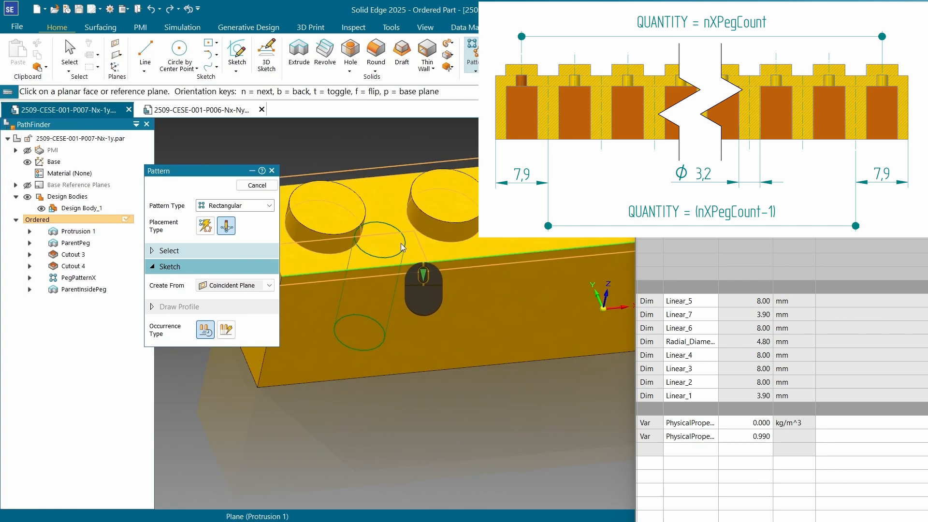
{"action": "left_click", "coordinate": [392, 204]}
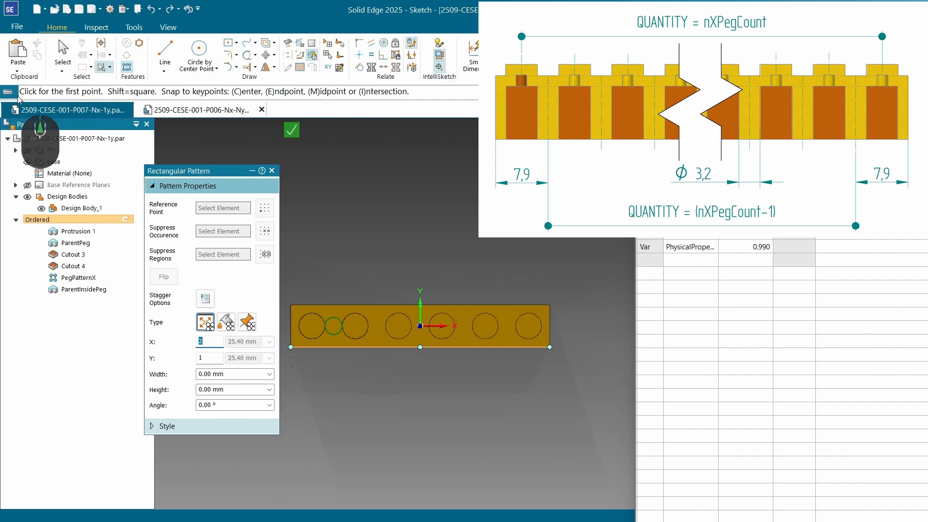
- Draw the rectangular pattern profile from the small circle's centre along the peg row, about 32.5 mm wide and 3.2 mm high
{"action": "scroll", "coordinate": [582, 320], "scroll_direction": "up", "scroll_amount": 2}
{"action": "scroll", "coordinate": [486, 339], "scroll_direction": "down", "scroll_amount": 3}
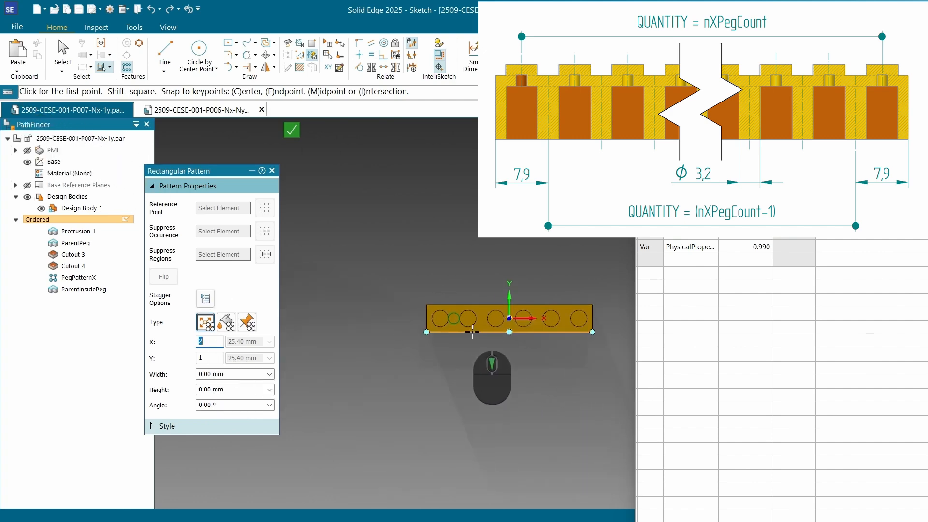
{"action": "scroll", "coordinate": [479, 330], "scroll_direction": "down", "scroll_amount": 3}
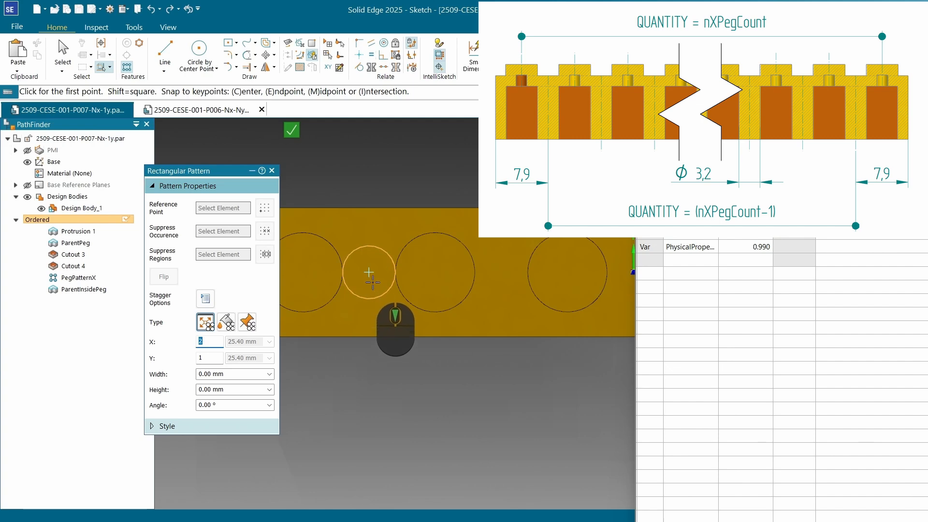
{"action": "left_click", "coordinate": [369, 273]}
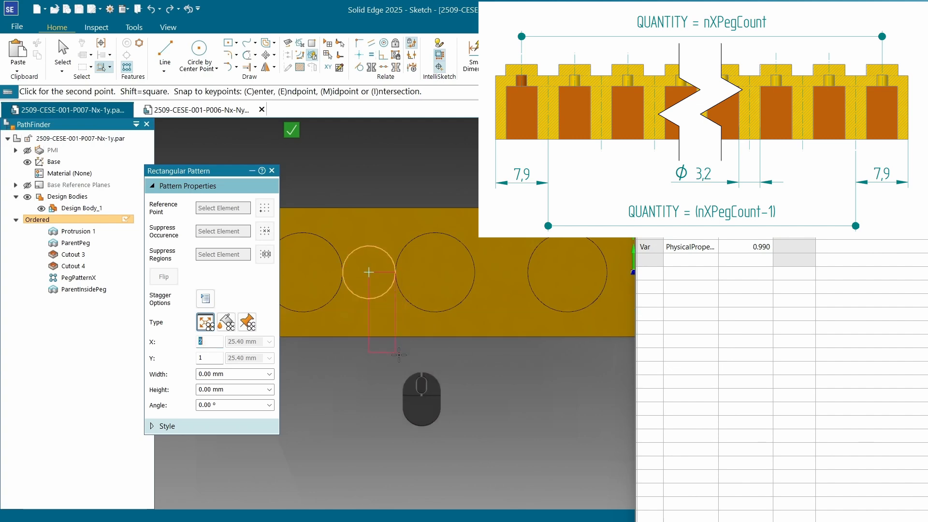
{"action": "scroll", "coordinate": [449, 386], "scroll_direction": "up", "scroll_amount": 5}
{"action": "scroll", "coordinate": [496, 347], "scroll_direction": "down", "scroll_amount": 5}
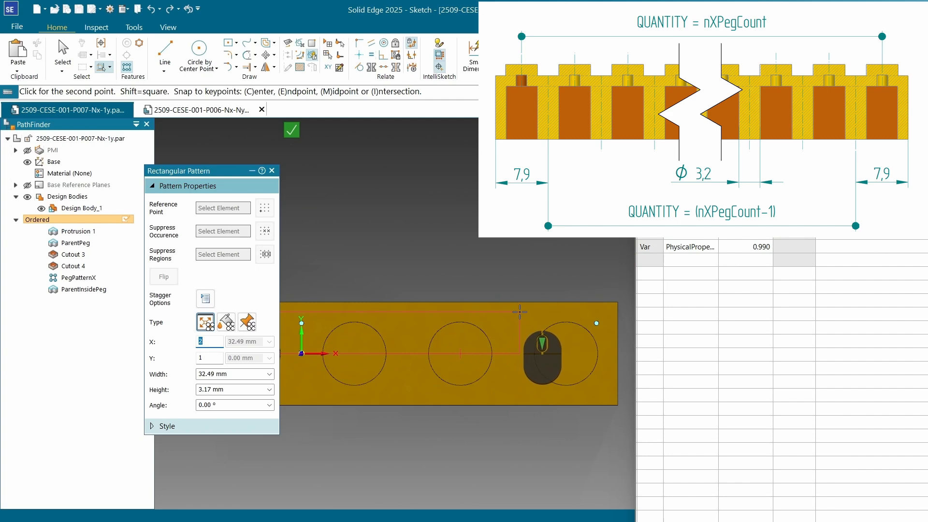
{"action": "key", "text": "alt"}
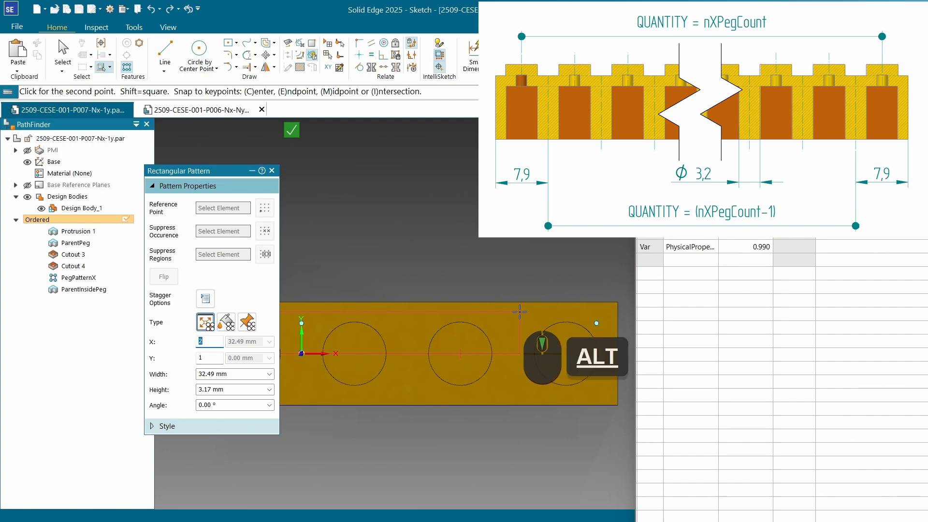
{"action": "left_click", "coordinate": [520, 312], "text": "alt"}
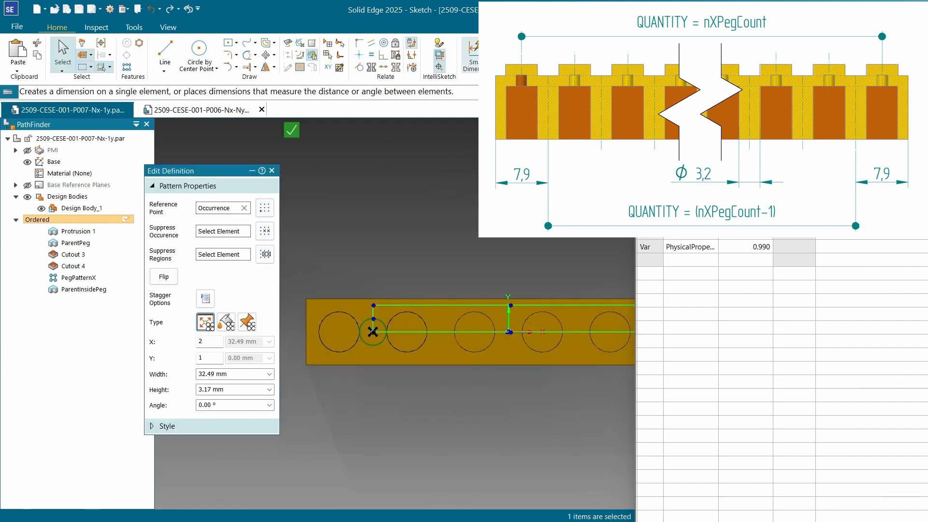
- Dimension the horizontal distance between the block's end edge beside the first peg and the pattern profile's starting side, placing it below the block
{"action": "left_click", "coordinate": [472, 54]}
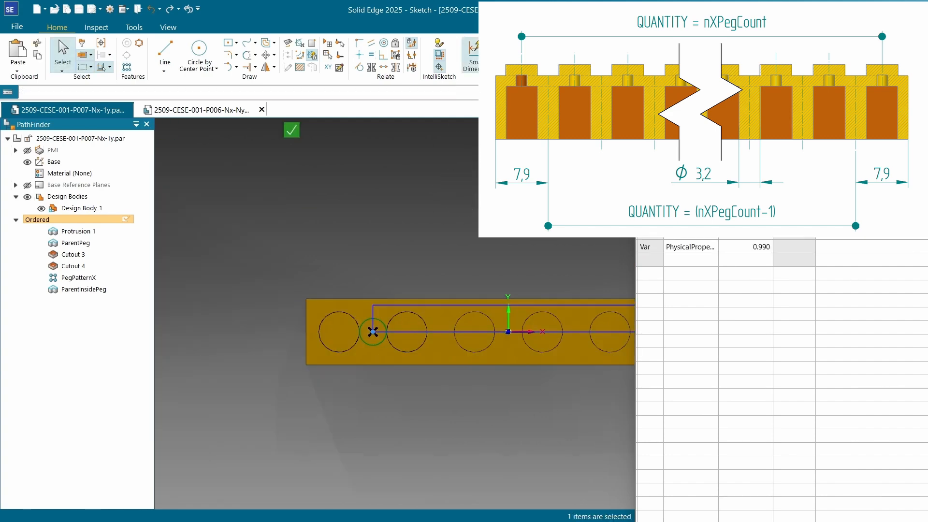
{"action": "scroll", "coordinate": [382, 319], "scroll_direction": "down", "scroll_amount": 4}
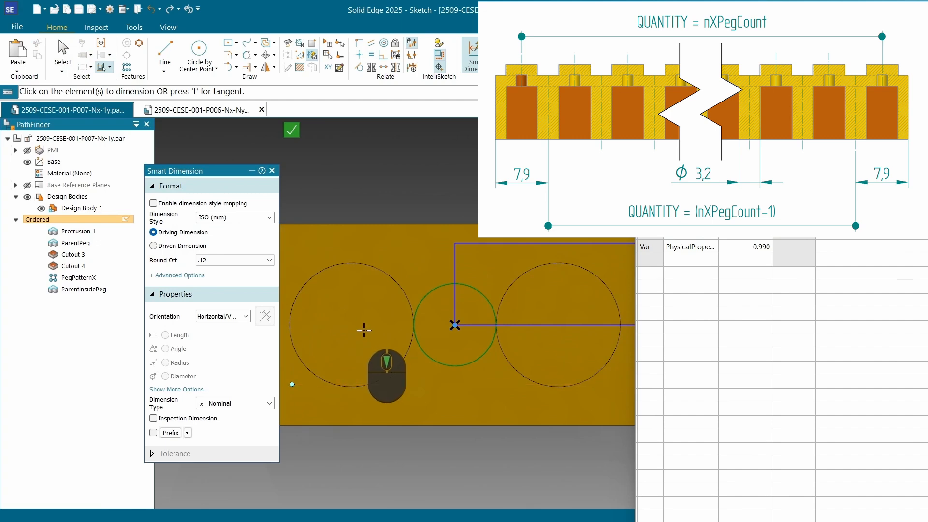
{"action": "scroll", "coordinate": [383, 318], "scroll_direction": "up", "scroll_amount": 3}
{"action": "scroll", "coordinate": [382, 317], "scroll_direction": "down", "scroll_amount": 3}
{"action": "left_click", "coordinate": [423, 289]}
{"action": "scroll", "coordinate": [442, 295], "scroll_direction": "up", "scroll_amount": 2}
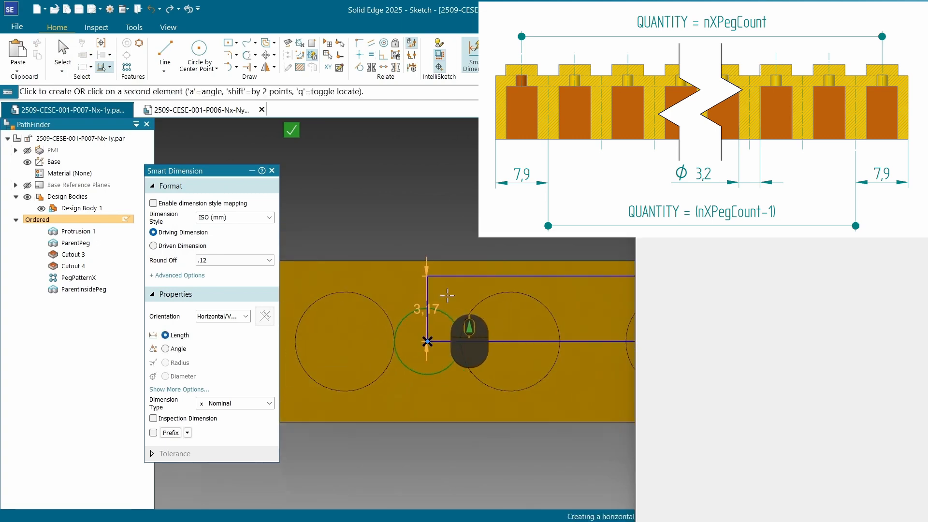
{"action": "left_click", "coordinate": [330, 290]}
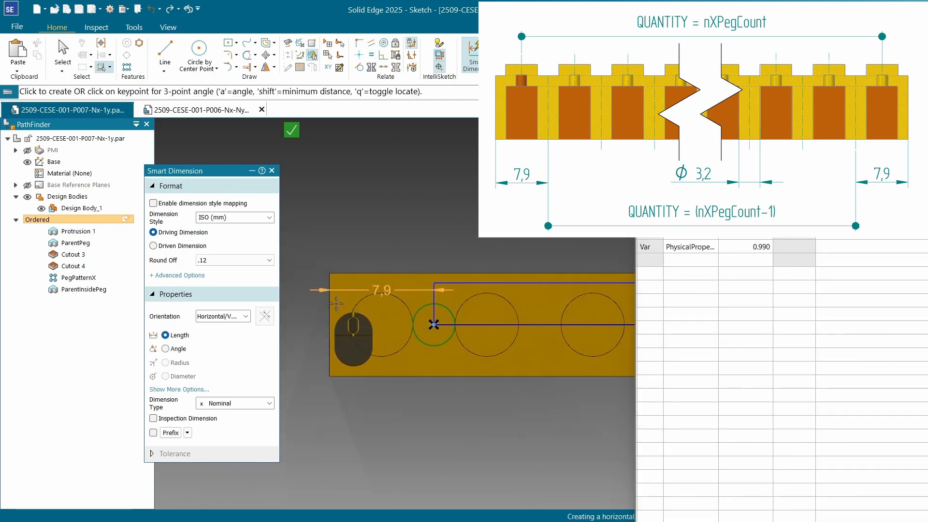
{"action": "left_click", "coordinate": [370, 424]}
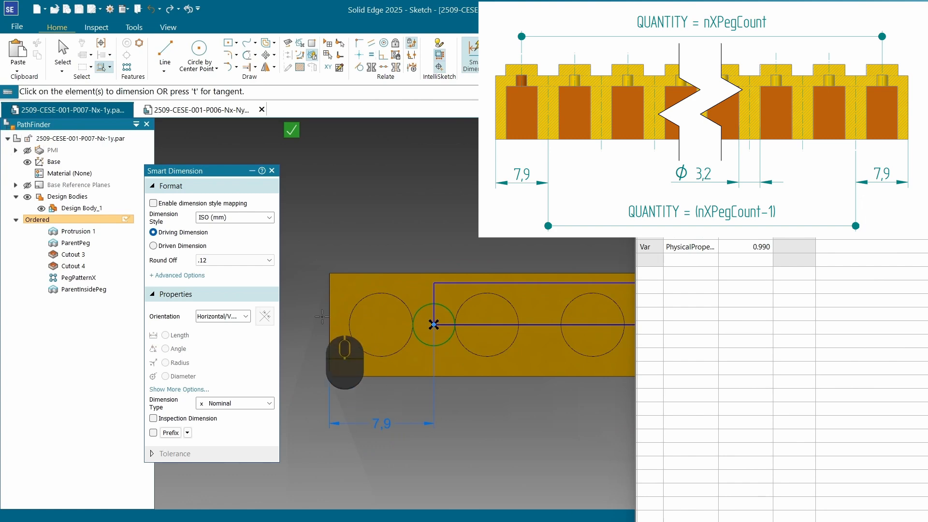
- Dimension the horizontal distance from the pattern profile's far side to the block's opposite end edge below the block, and set it to 7.9 mm
{"action": "scroll", "coordinate": [333, 324], "scroll_direction": "up", "scroll_amount": 5}
{"action": "scroll", "coordinate": [498, 321], "scroll_direction": "down", "scroll_amount": 5}
{"action": "scroll", "coordinate": [394, 289], "scroll_direction": "down", "scroll_amount": 3}
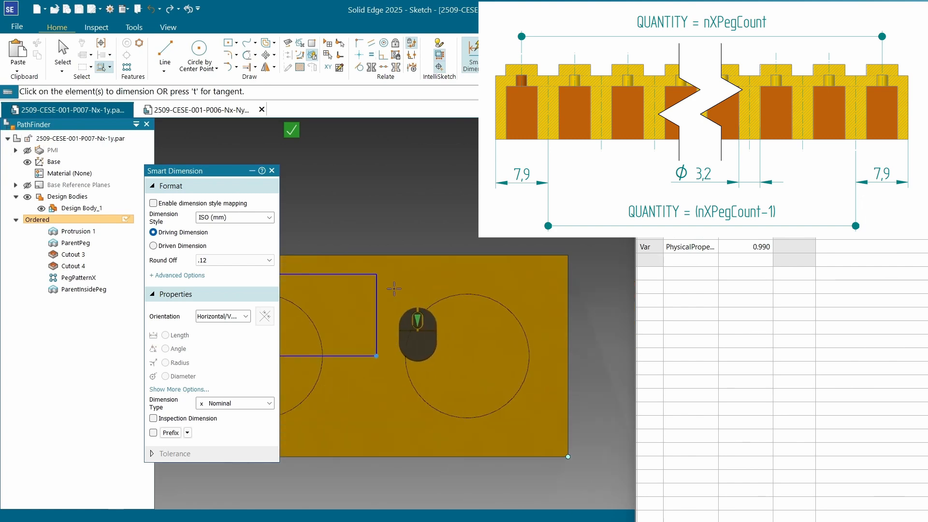
{"action": "left_click", "coordinate": [376, 288]}
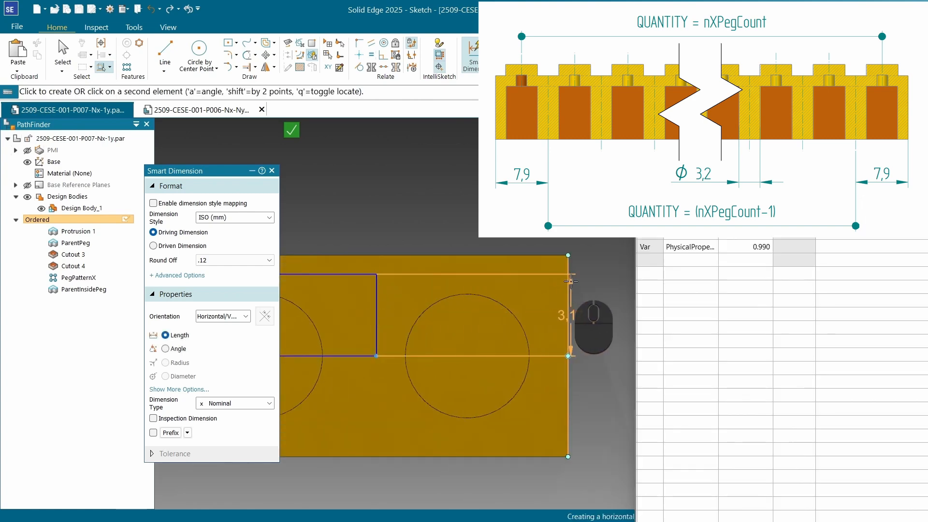
{"action": "scroll", "coordinate": [544, 285], "scroll_direction": "up", "scroll_amount": 1}
{"action": "scroll", "coordinate": [544, 285], "scroll_direction": "up", "scroll_amount": 5}
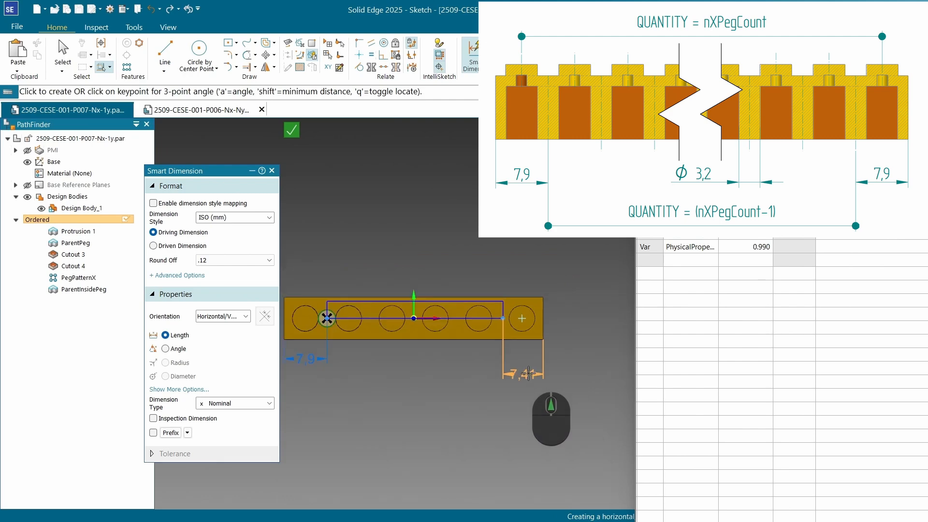
{"action": "left_click", "coordinate": [527, 371]}
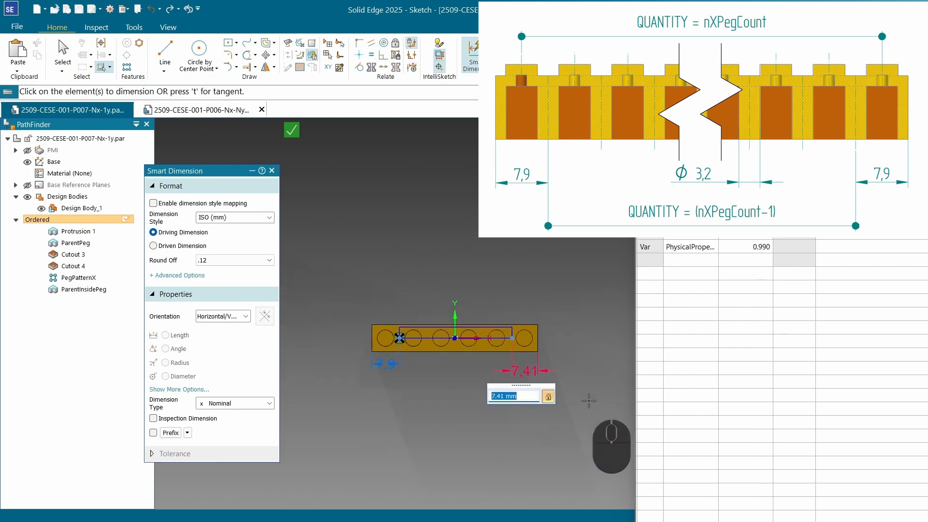
{"action": "type", "text": "7."}
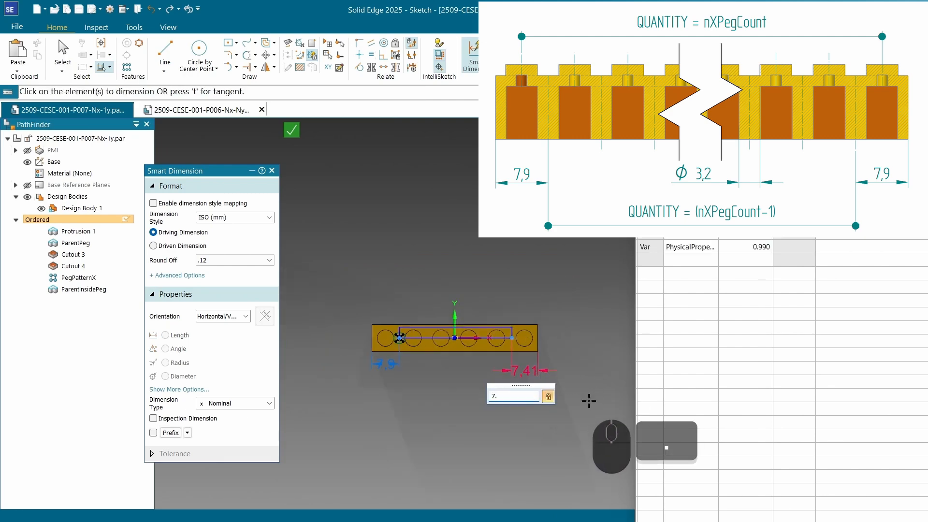
{"action": "scroll", "coordinate": [387, 329], "scroll_direction": "down", "scroll_amount": 5}
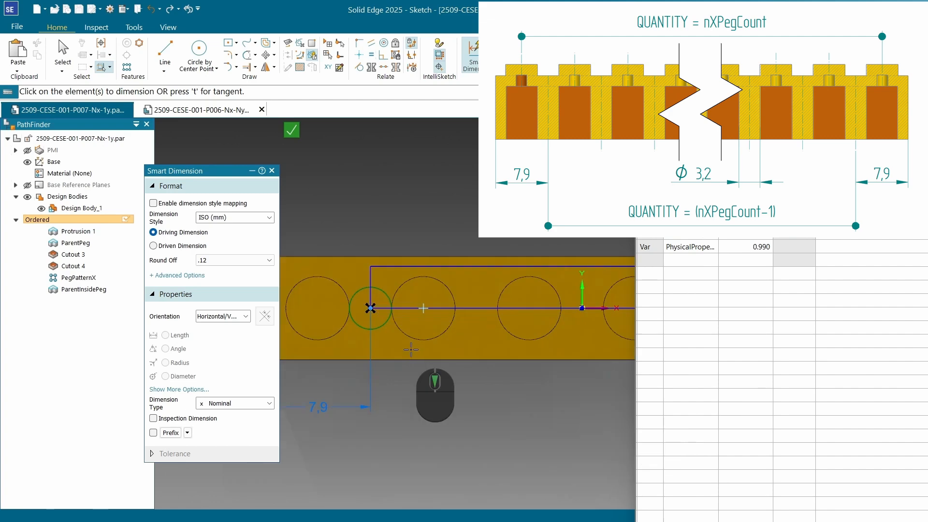
- Dimension the pattern profile's height on its far vertical side and set it to 3 mm
{"action": "scroll", "coordinate": [396, 336], "scroll_direction": "up", "scroll_amount": 3}
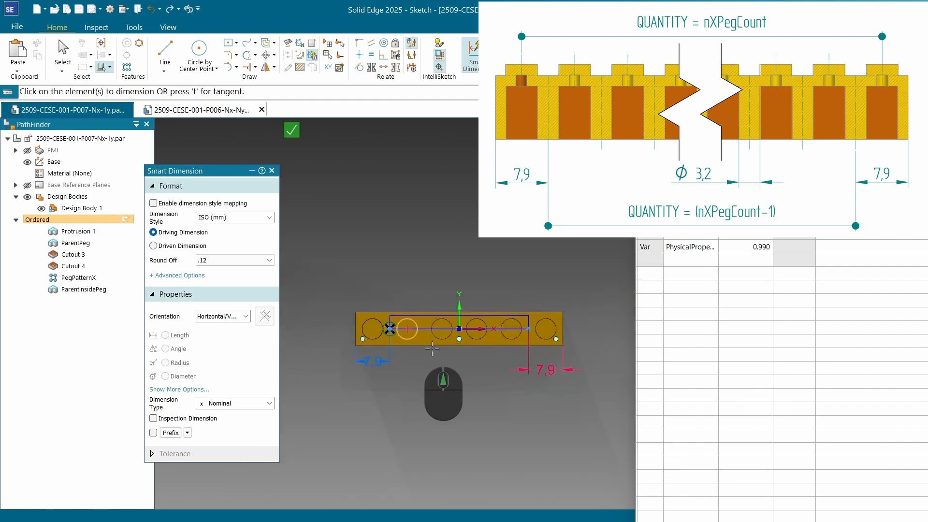
{"action": "scroll", "coordinate": [396, 337], "scroll_direction": "down", "scroll_amount": 3}
{"action": "scroll", "coordinate": [393, 337], "scroll_direction": "down", "scroll_amount": 3}
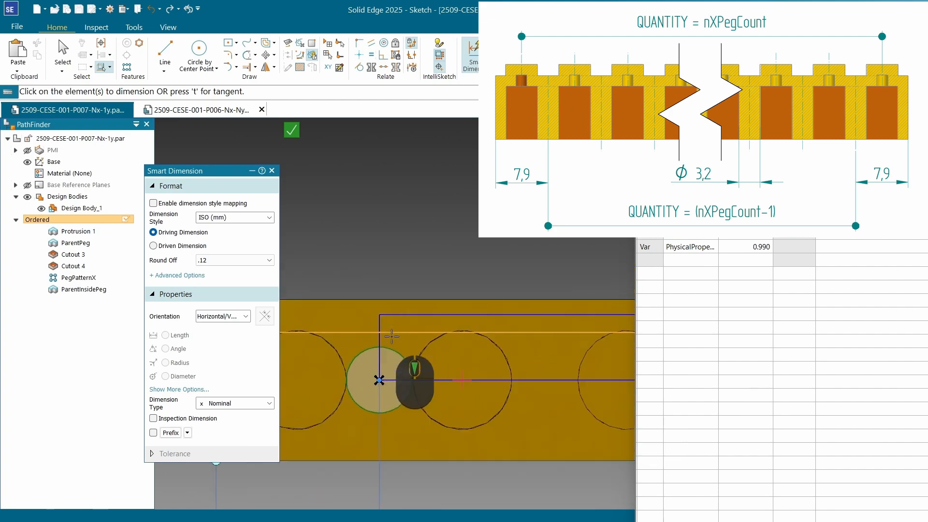
{"action": "scroll", "coordinate": [376, 330], "scroll_direction": "up", "scroll_amount": 3}
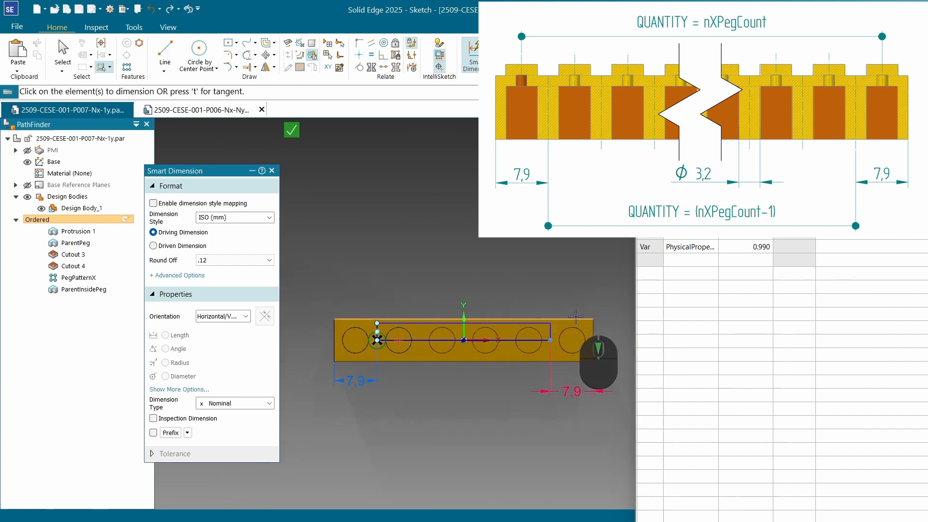
{"action": "scroll", "coordinate": [567, 344], "scroll_direction": "down", "scroll_amount": 3}
{"action": "left_click", "coordinate": [492, 349]}
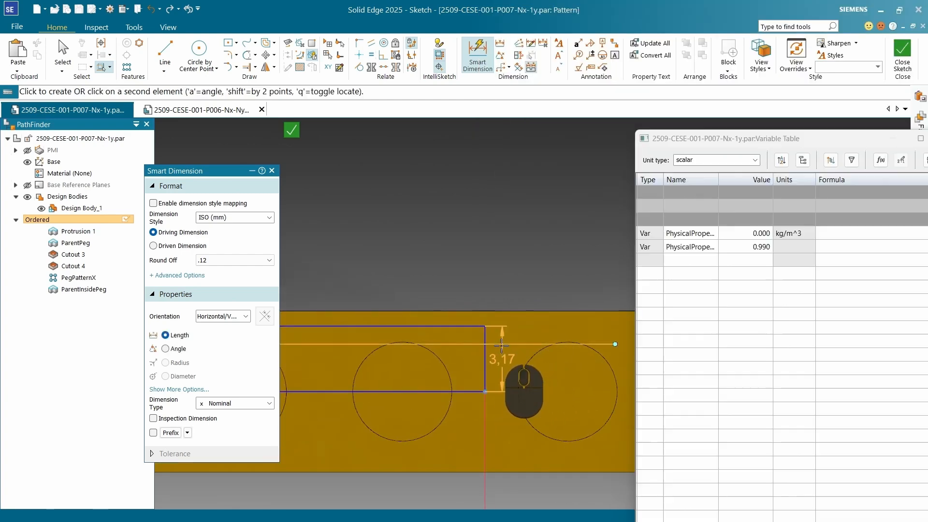
{"action": "scroll", "coordinate": [513, 358], "scroll_direction": "up", "scroll_amount": 3}
{"action": "left_click", "coordinate": [592, 385]}
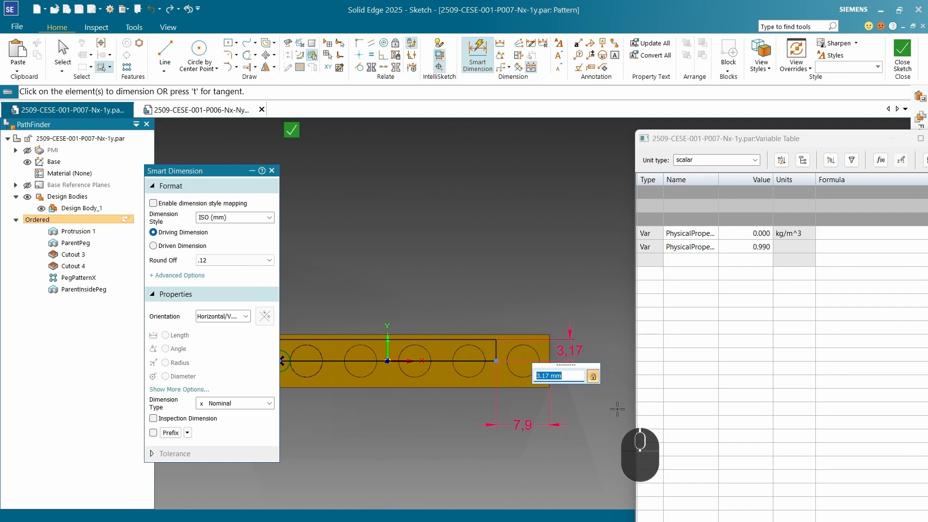
{"action": "type", "text": "3"}
{"action": "key", "text": "Return"}
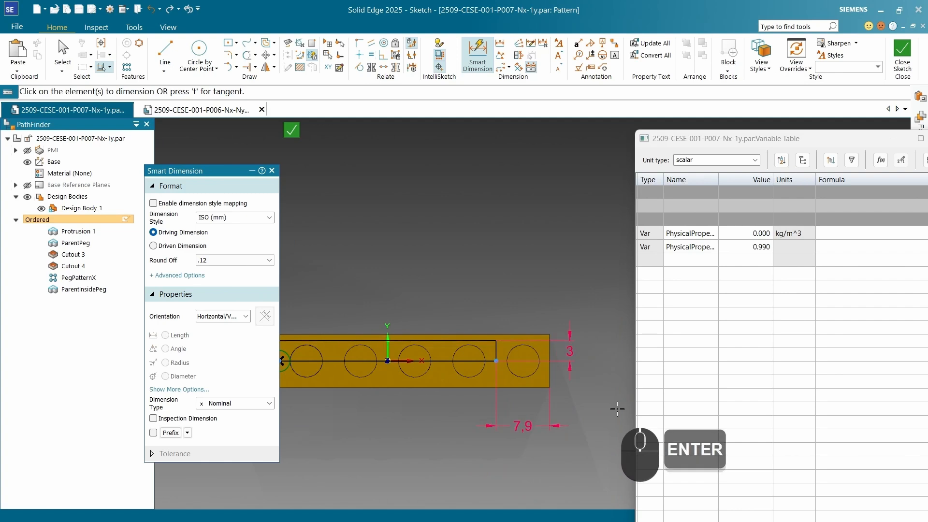
- Compare with the part 2509-CESE-001-P006-Nx-Ny, return to 2509-CESE-001-P007-Nx-1y and accept the pattern sketch
{"action": "scroll", "coordinate": [613, 391], "scroll_direction": "up", "scroll_amount": 2}
{"action": "scroll", "coordinate": [607, 401], "scroll_direction": "down", "scroll_amount": 3}
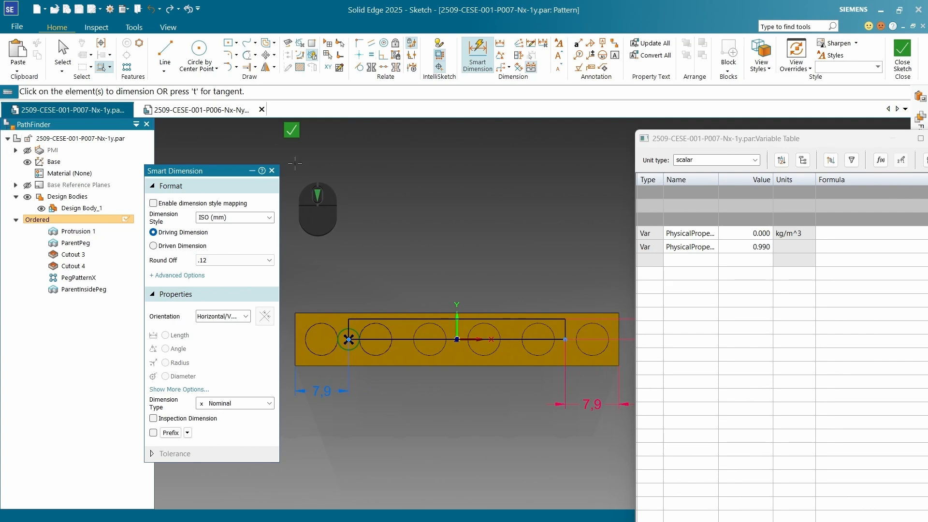
{"action": "left_click", "coordinate": [237, 113]}
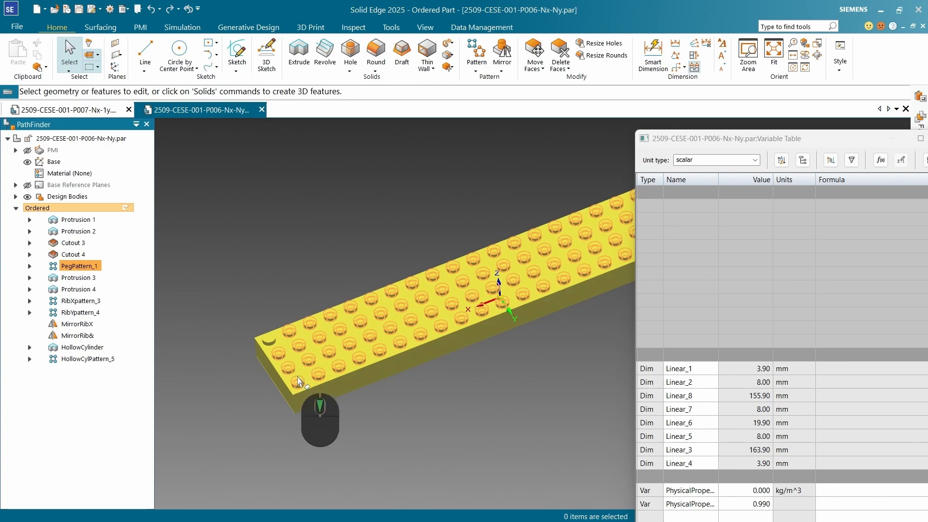
{"action": "left_click", "coordinate": [67, 110]}
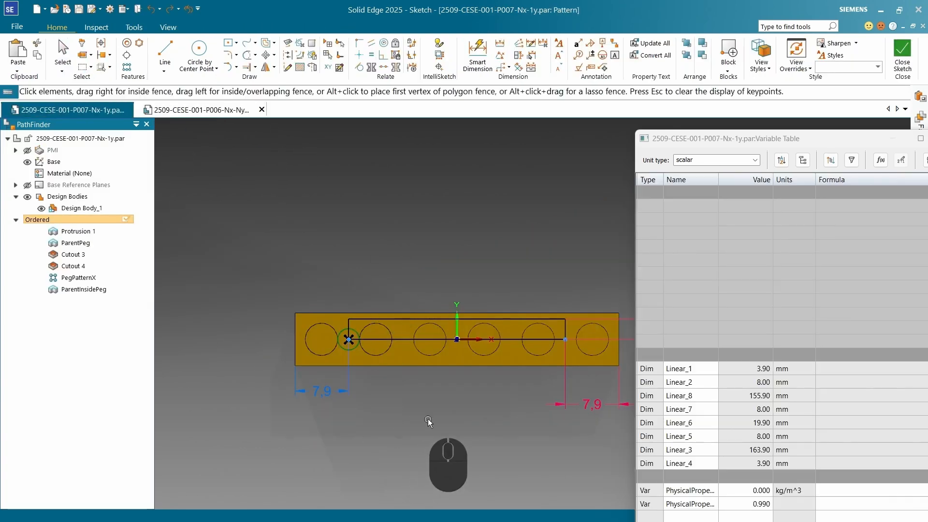
{"action": "middle_click", "coordinate": [420, 358]}
{"action": "middle_click_drag", "start_coordinate": [436, 378], "coordinate": [482, 231]}
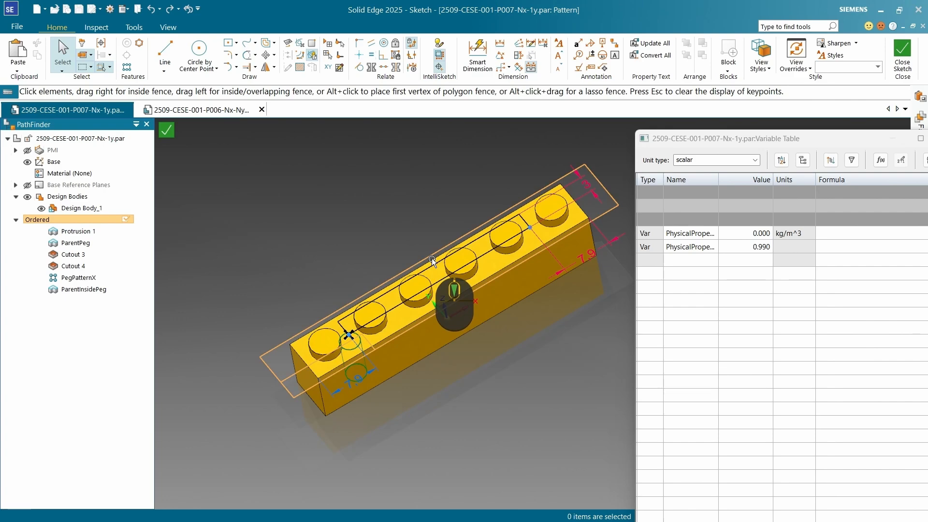
{"action": "middle_click_drag", "start_coordinate": [432, 261], "coordinate": [344, 246]}
{"action": "left_click", "coordinate": [167, 131]}
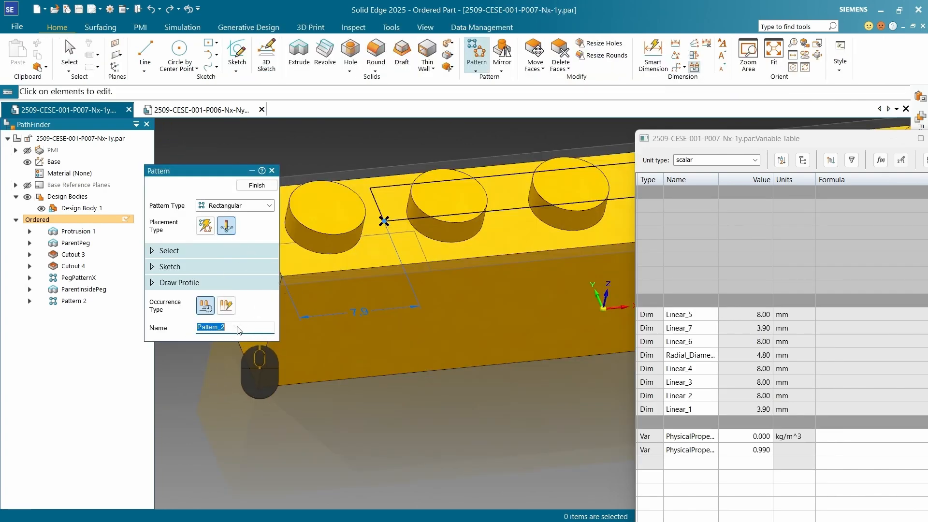
- Name the new pattern InsidePegPatternX and finish the feature
{"action": "left_click", "coordinate": [239, 330]}
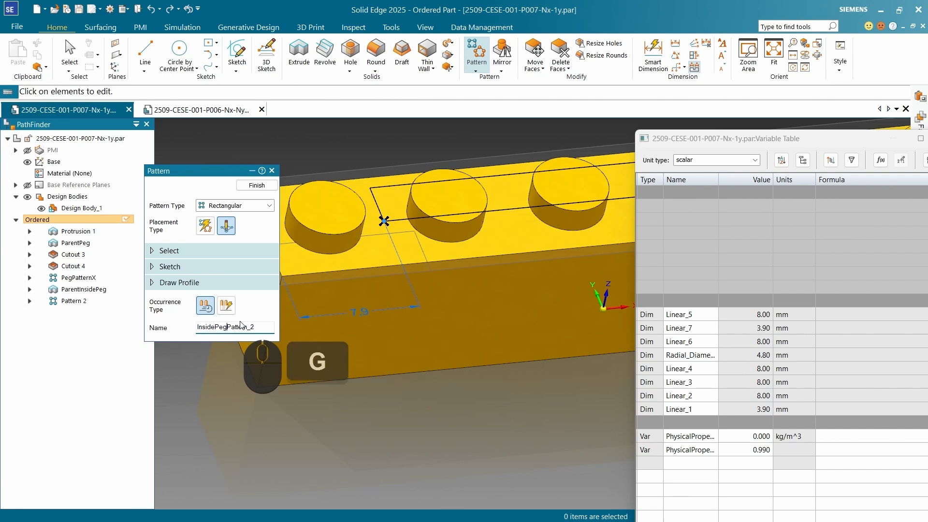
{"action": "type", "text": "InsidePeg"}
{"action": "key", "text": "End"}
{"action": "key", "text": "BackSpace"}
{"action": "key", "text": "BackSpace"}
{"action": "type", "text": "X"}
{"action": "key", "text": "Return"}
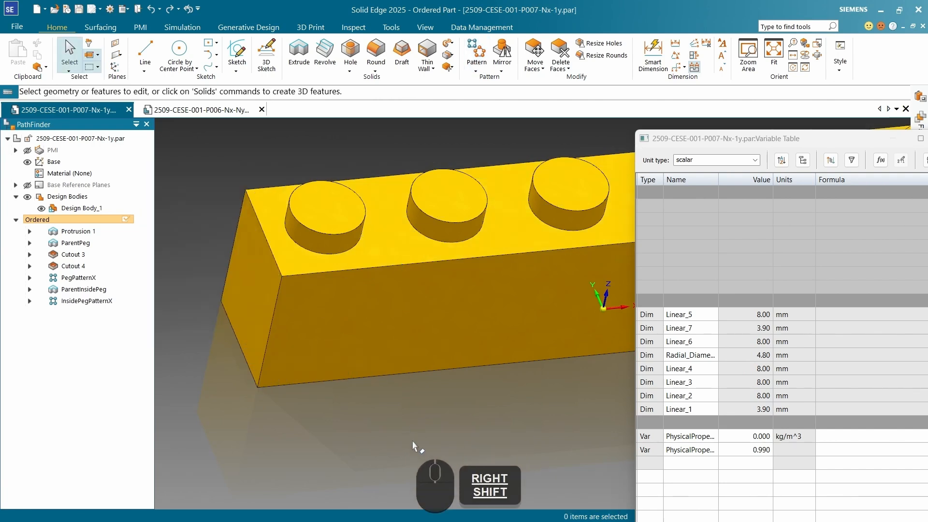
- Turn the block's underside into view and expand the InsidePegPatternX variables in the Variable Table
{"action": "scroll", "coordinate": [314, 348], "scroll_direction": "down", "scroll_amount": 5}
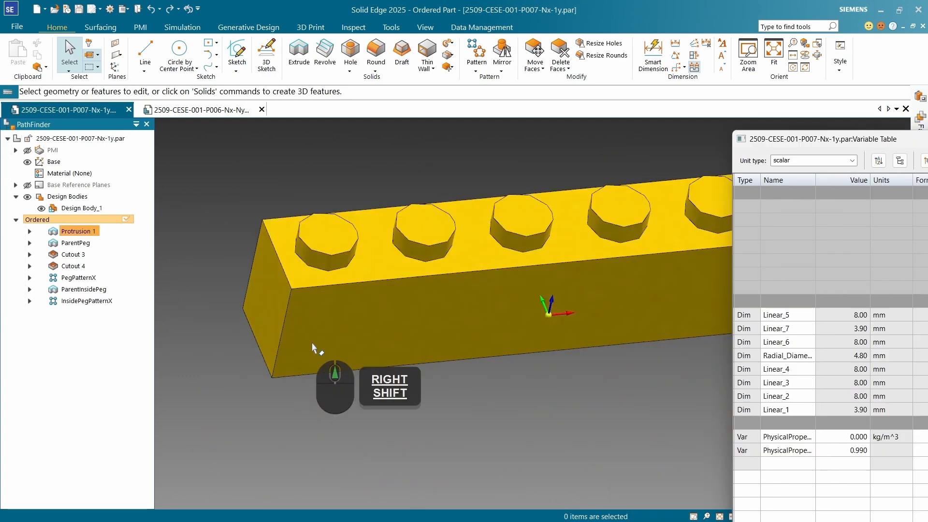
{"action": "middle_click_drag", "start_coordinate": [348, 352], "coordinate": [365, 308]}
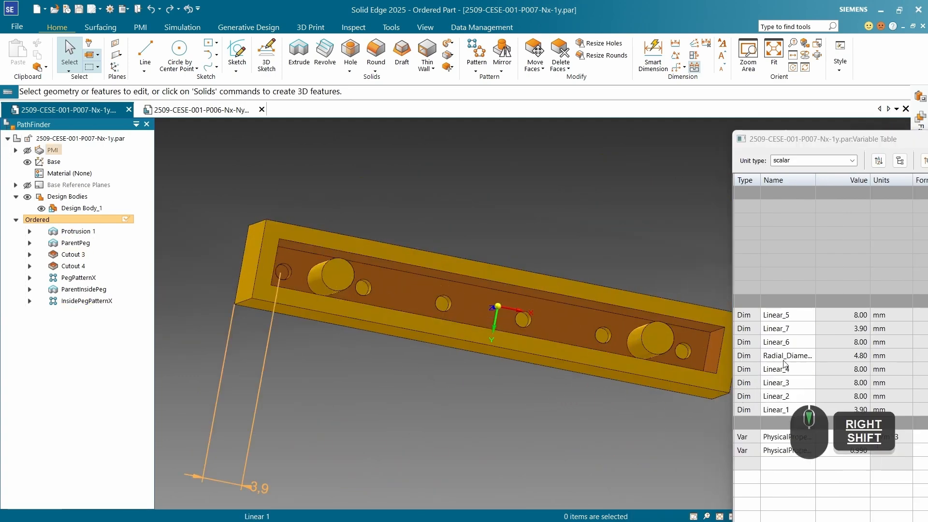
{"action": "scroll", "coordinate": [769, 294], "scroll_direction": "left", "scroll_amount": 3, "text": "shift"}
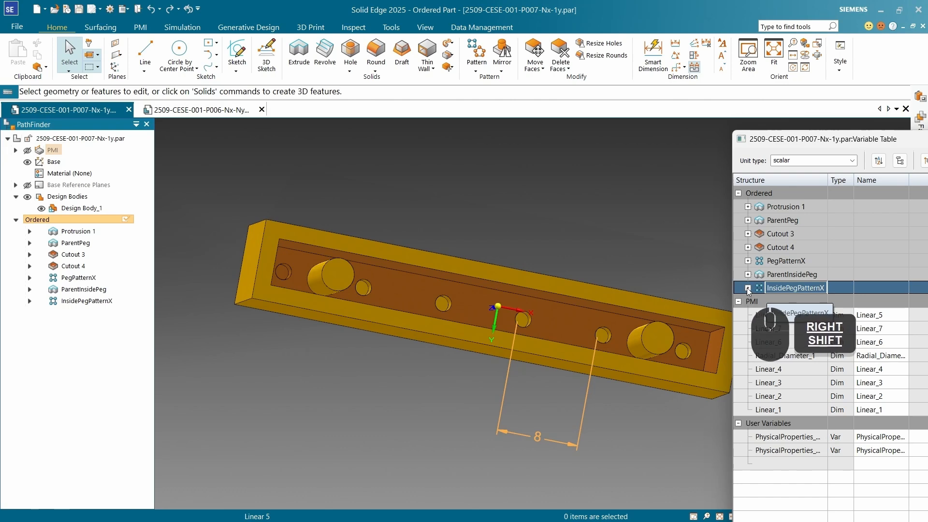
{"action": "left_click", "coordinate": [748, 288]}
{"action": "left_click_drag", "start_coordinate": [834, 140], "coordinate": [779, 142]}
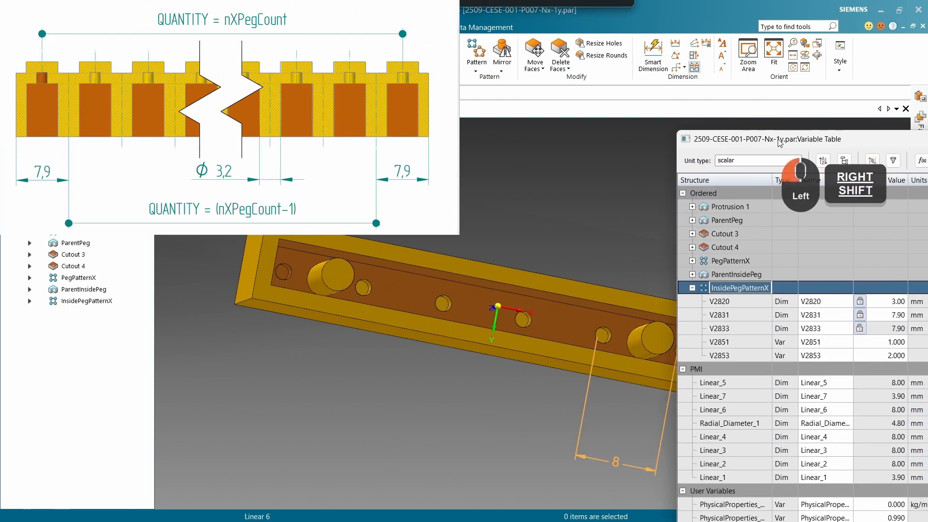
- Set InsidePegPatternX's count variable V2853 to 4 and inspect the inside pegs from below
{"action": "left_click", "coordinate": [890, 357]}
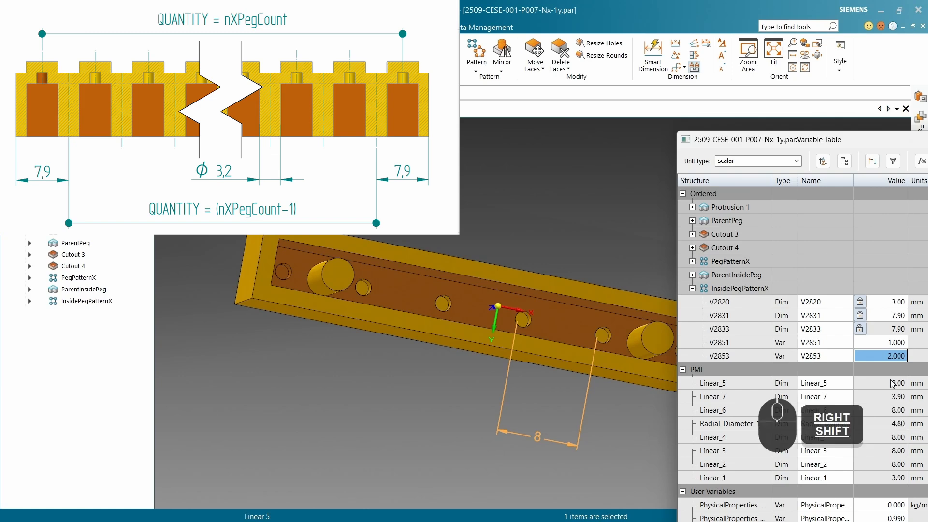
{"action": "type", "text": "4"}
{"action": "scroll", "coordinate": [446, 332], "scroll_direction": "down", "scroll_amount": 3}
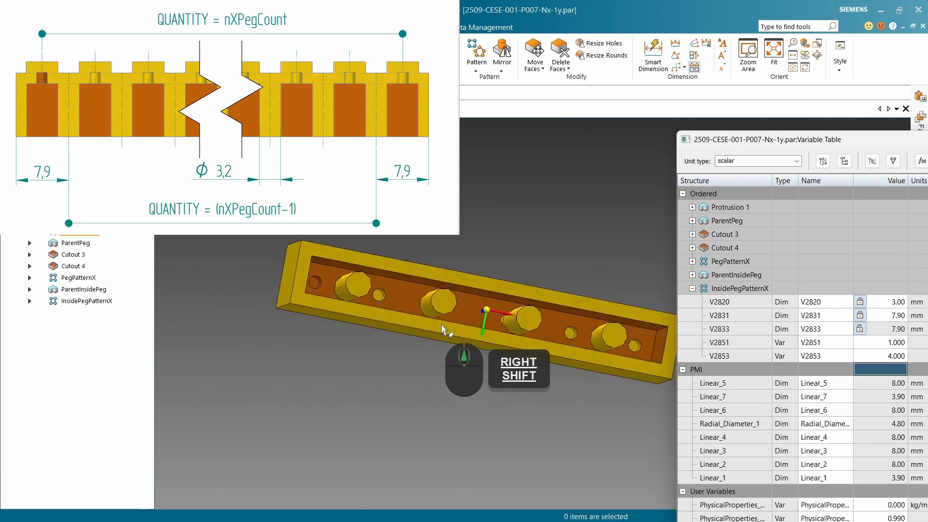
{"action": "scroll", "coordinate": [534, 356], "scroll_direction": "up", "scroll_amount": 2}
{"action": "middle_click_drag", "start_coordinate": [530, 348], "coordinate": [415, 313]}
{"action": "middle_click_drag", "start_coordinate": [344, 304], "coordinate": [527, 352]}
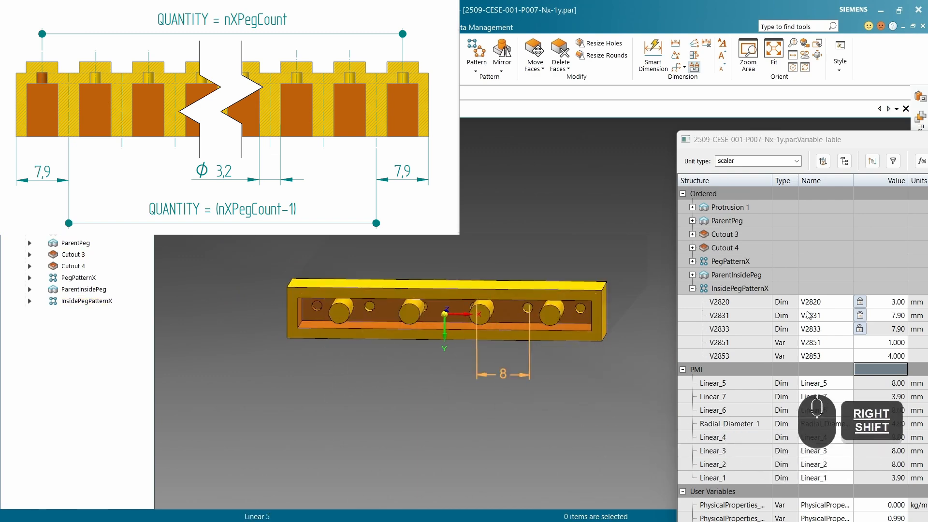
- Expand the PegPatternX variables and drive InsidePegPatternX's count variable V2853 with the formula =nXpegCount-1, clearing the Variable Table away from the model
{"action": "left_click_drag", "start_coordinate": [825, 140], "coordinate": [751, 132]}
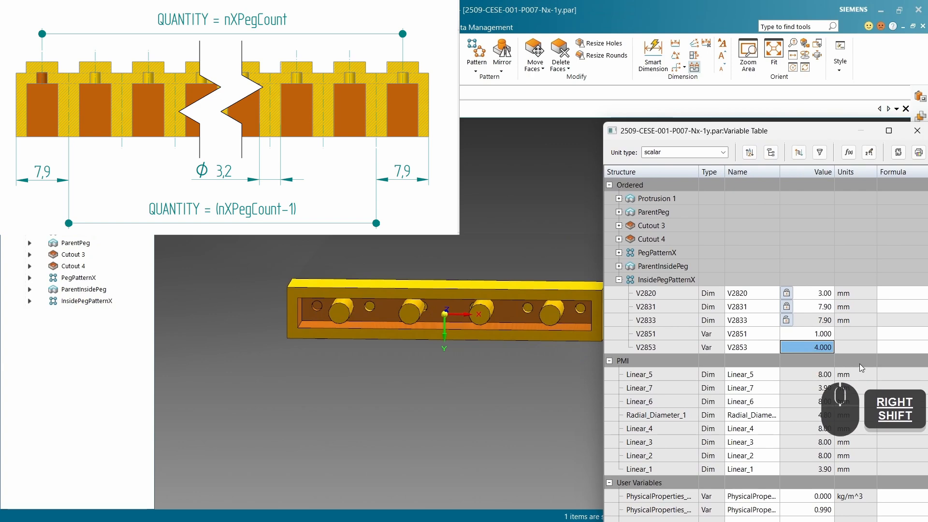
{"action": "left_click", "coordinate": [892, 347]}
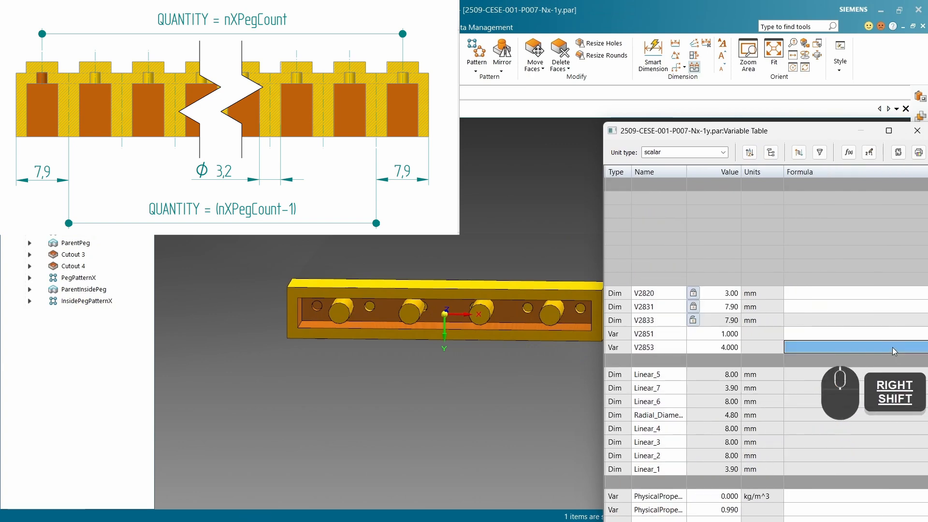
{"action": "type", "text": "="}
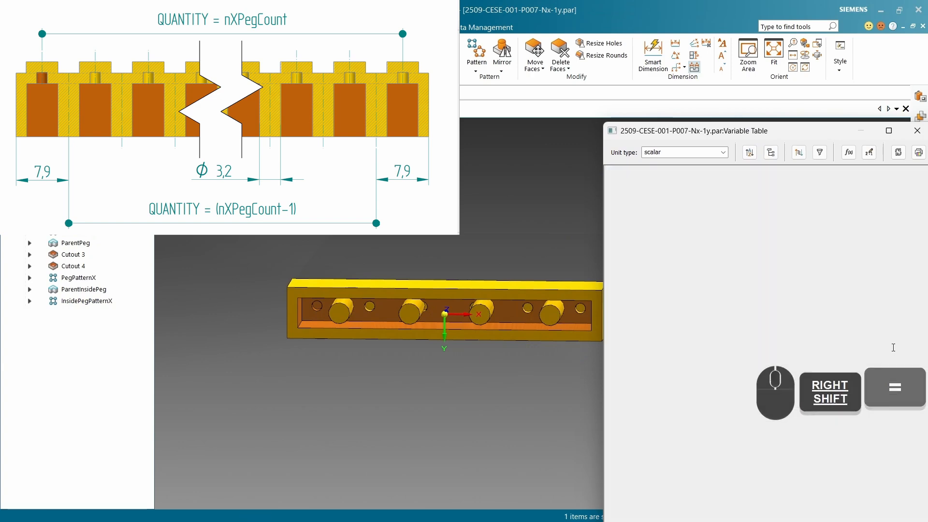
{"action": "left_click", "coordinate": [619, 252], "text": "shift"}
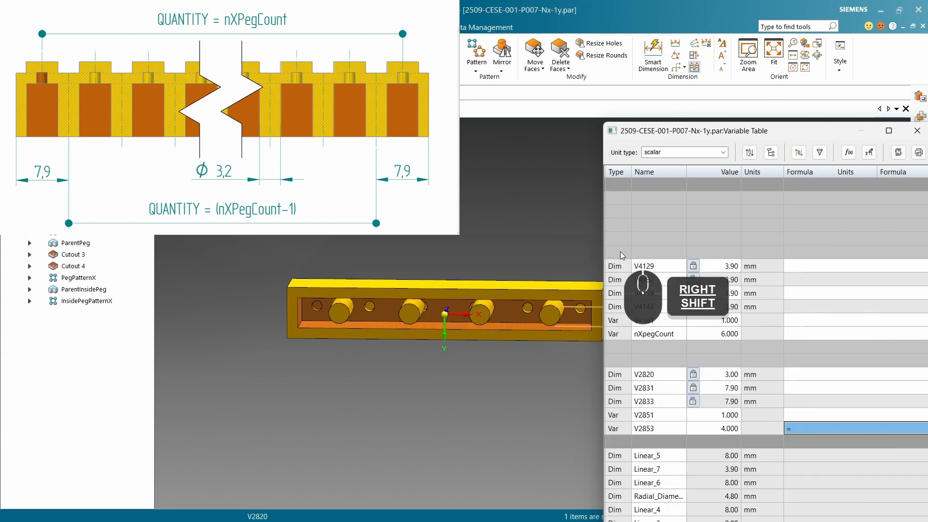
{"action": "scroll", "coordinate": [707, 333], "scroll_direction": "down", "scroll_amount": 1}
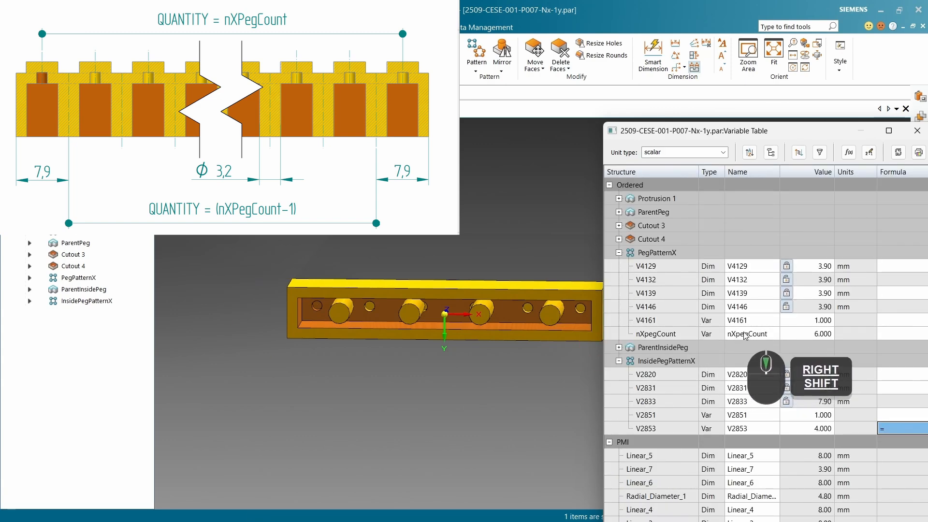
{"action": "scroll", "coordinate": [746, 335], "scroll_direction": "down", "scroll_amount": 1, "text": "shift"}
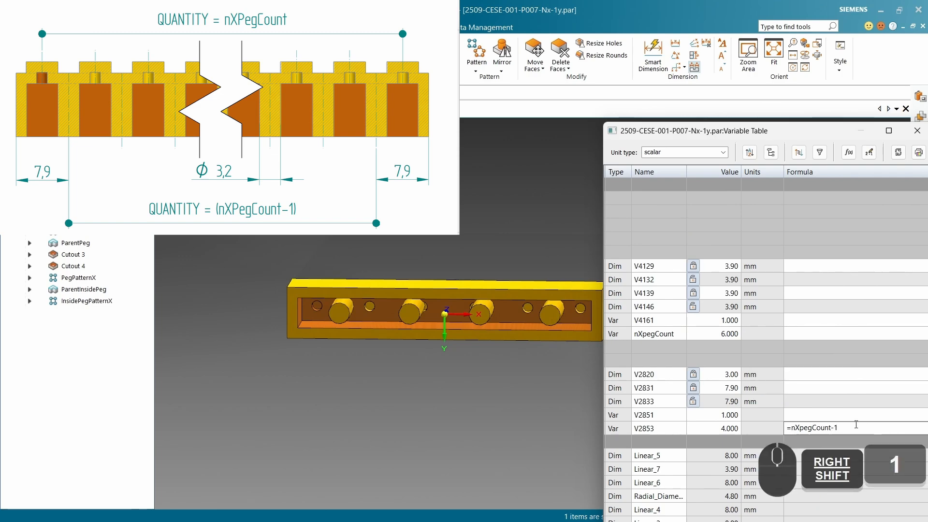
{"action": "key", "text": "Return"}
{"action": "mouse_move", "coordinate": [393, 311]}
{"action": "middle_mouse_down", "text": "shift"}
{"action": "mouse_move", "coordinate": [421, 266]}
{"action": "mouse_move", "coordinate": [416, 300]}
{"action": "mouse_move", "coordinate": [399, 311]}
{"action": "mouse_move", "coordinate": [350, 286]}
{"action": "mouse_move", "coordinate": [404, 251]}
{"action": "mouse_move", "coordinate": [394, 285]}
{"action": "mouse_move", "coordinate": [441, 280]}
{"action": "mouse_move", "coordinate": [412, 290]}
{"action": "middle_mouse_up", "text": "shift"}
{"action": "scroll", "coordinate": [441, 276], "scroll_direction": "up", "scroll_amount": 3}
{"action": "left_click_drag", "start_coordinate": [731, 135], "coordinate": [927, 154]}
- Create a section view of the block by plane, cutting along the Front (xz) plane, and accept it to inspect the inside pegs
{"action": "scroll", "coordinate": [633, 361], "scroll_direction": "up", "scroll_amount": 2, "text": "shift"}
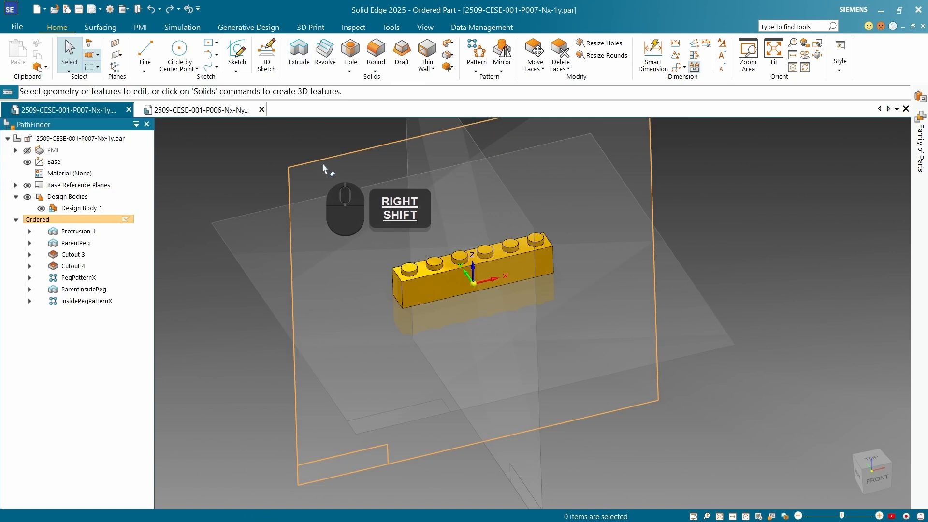
{"action": "left_click", "coordinate": [332, 150]}
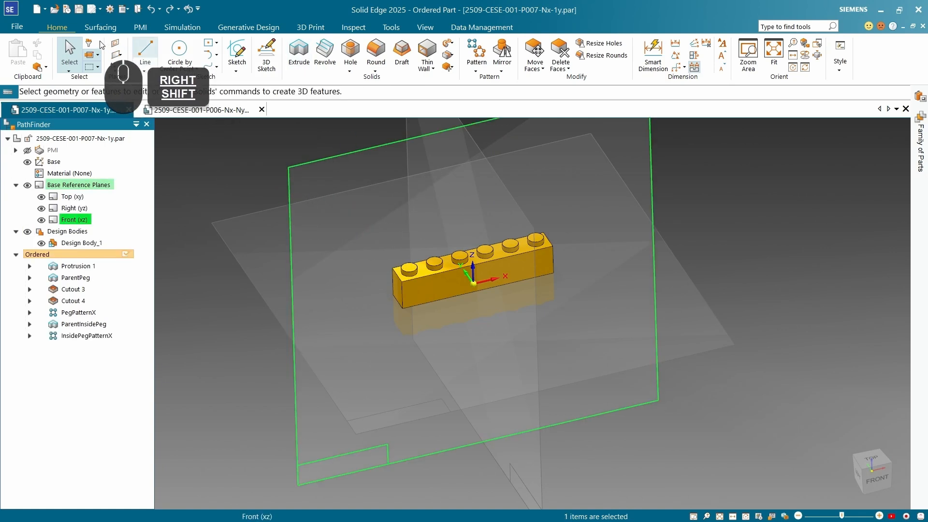
{"action": "left_click", "coordinate": [137, 28]}
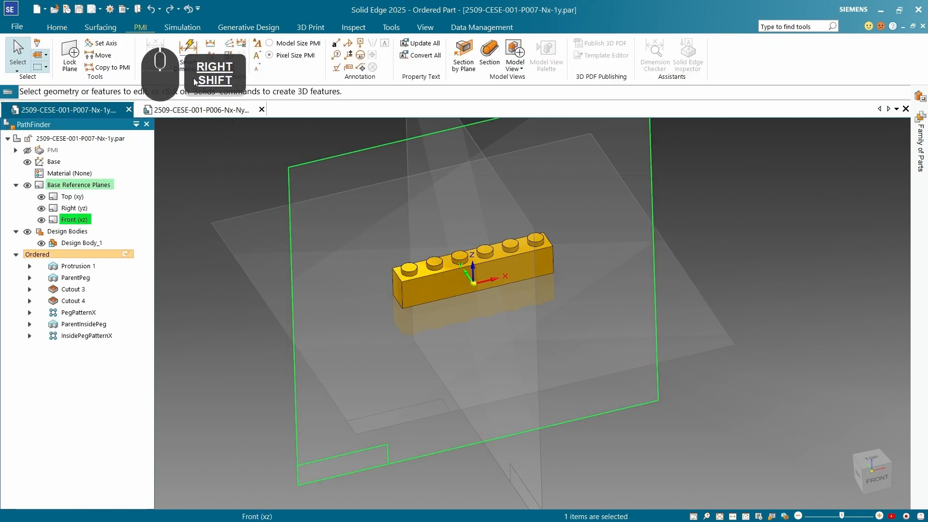
{"action": "left_click", "coordinate": [485, 52]}
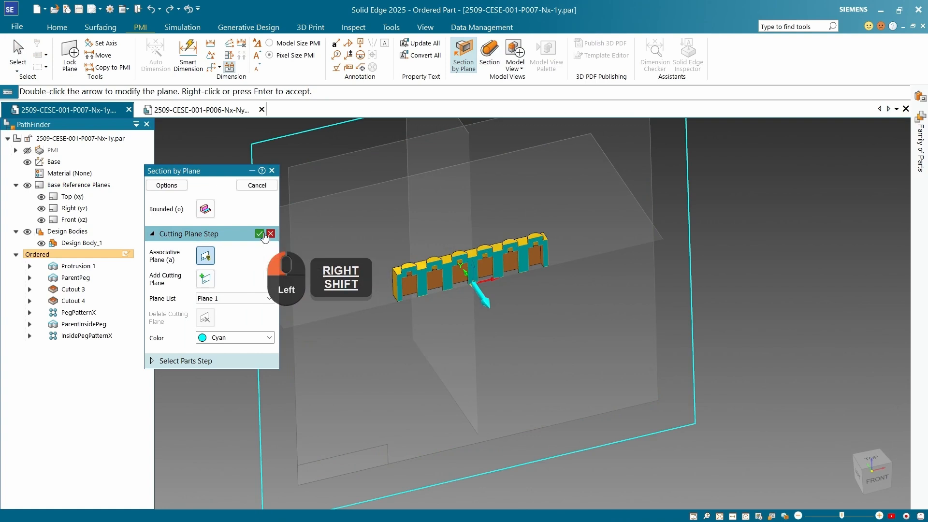
{"action": "left_click", "coordinate": [265, 236]}
{"action": "left_click", "coordinate": [257, 187]}
{"action": "left_click", "coordinate": [876, 478]}
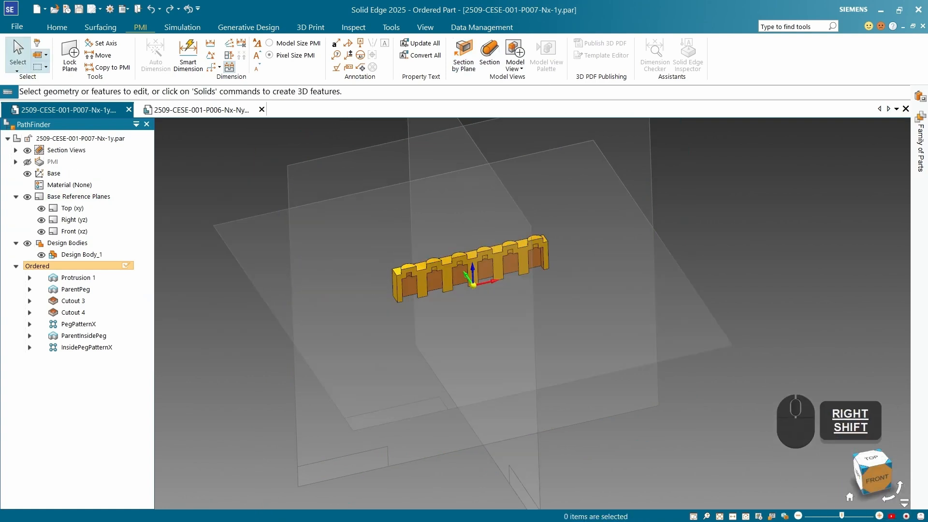
- Restore the full block display by turning off the section view and hiding the base reference planes and PMI dimensions
{"action": "middle_click_drag", "start_coordinate": [508, 357], "coordinate": [541, 270], "text": "shift"}
{"action": "left_click", "coordinate": [27, 197]}
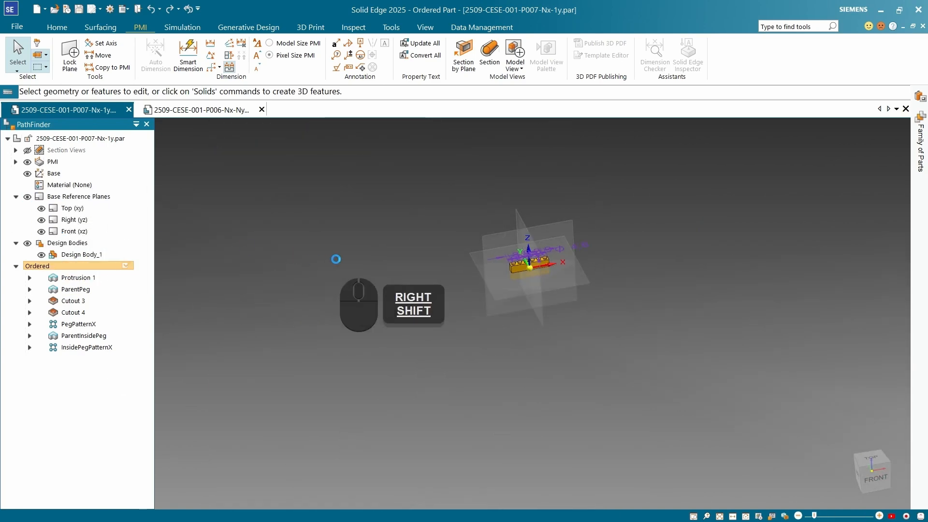
{"action": "middle_click_drag", "start_coordinate": [380, 306], "coordinate": [44, 173], "text": "shift"}
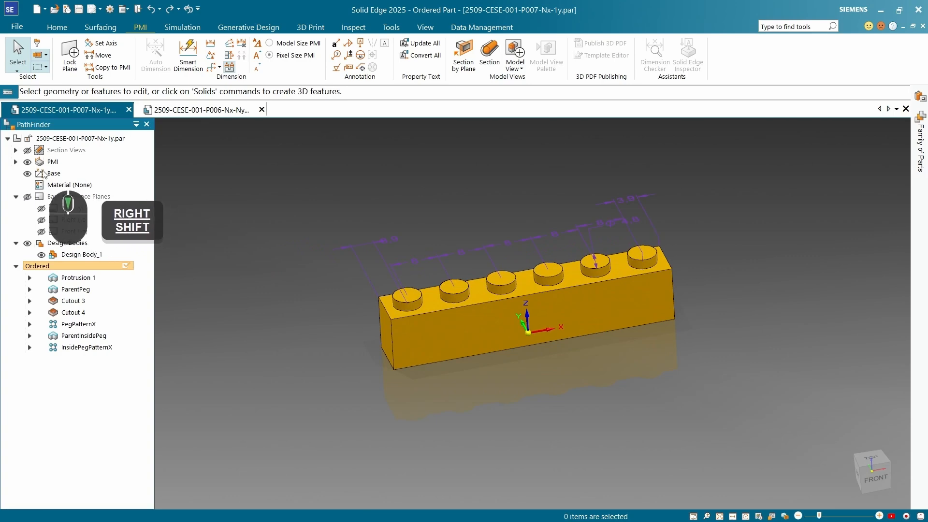
{"action": "left_click", "coordinate": [27, 161]}
{"action": "middle_click_drag", "start_coordinate": [413, 299], "coordinate": [532, 338], "text": "shift"}
- Set nXpegCount to 22 in the Variable Table and inspect the resized block's inside pegs from below and its top pegs
{"action": "key", "text": "ctrl+alt+v"}
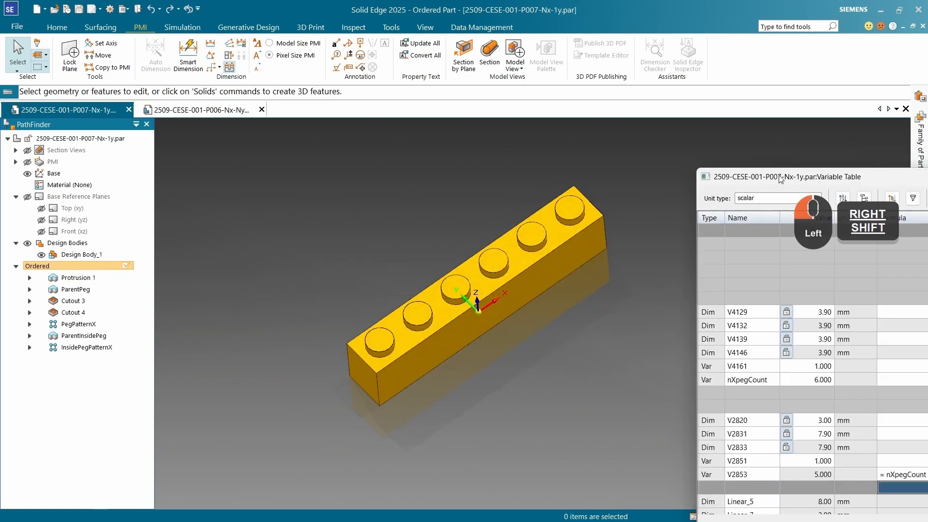
{"action": "left_click", "coordinate": [748, 368]}
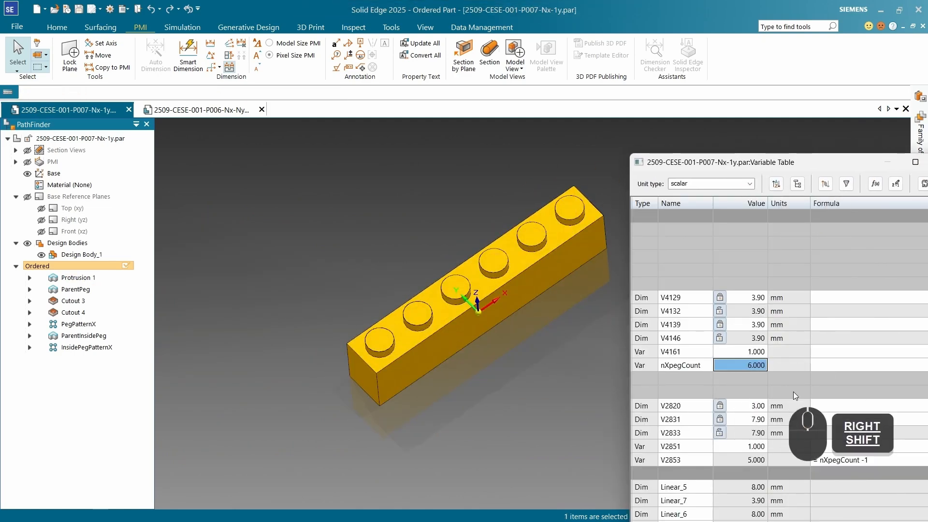
{"action": "type", "text": "22"}
{"action": "key", "text": "Return"}
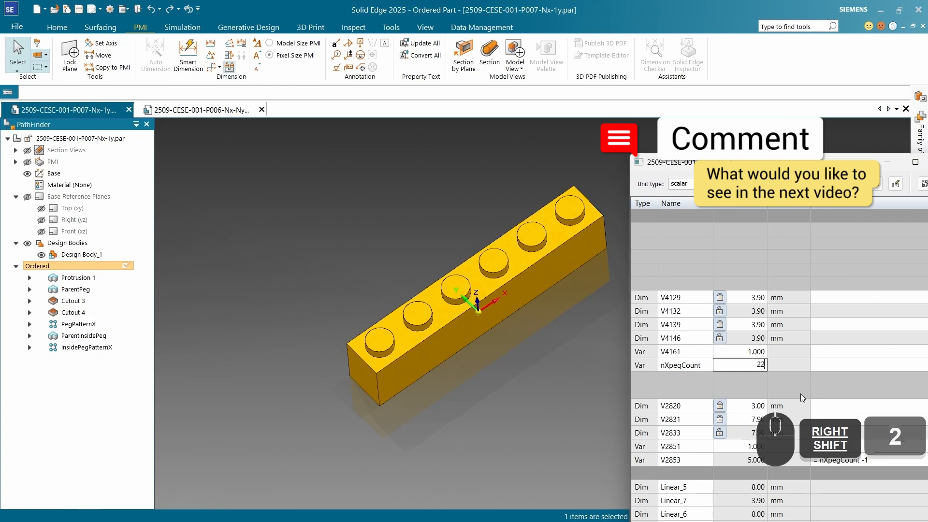
{"action": "middle_click_drag", "start_coordinate": [556, 363], "coordinate": [486, 200]}
{"action": "scroll", "coordinate": [578, 325], "scroll_direction": "down", "scroll_amount": 4}
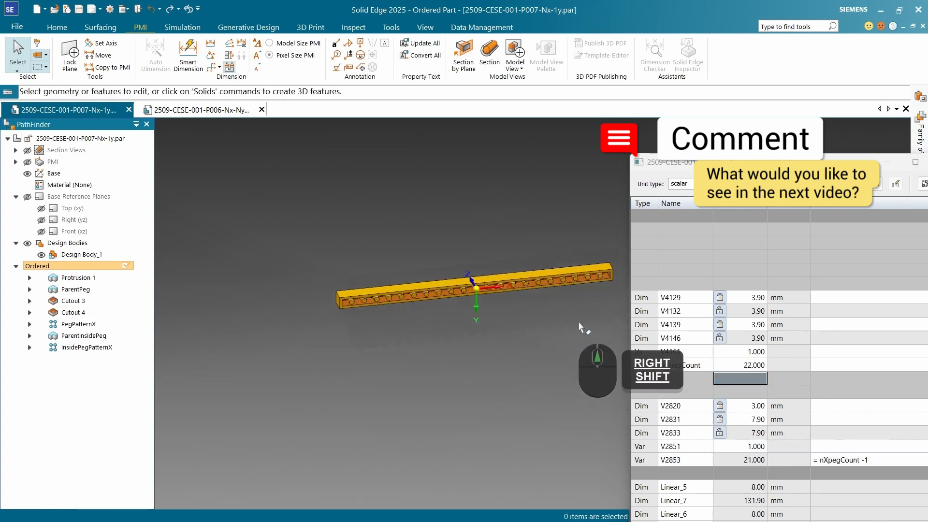
{"action": "middle_click_drag", "start_coordinate": [578, 323], "coordinate": [571, 244]}
{"action": "scroll", "coordinate": [544, 287], "scroll_direction": "up", "scroll_amount": 3}
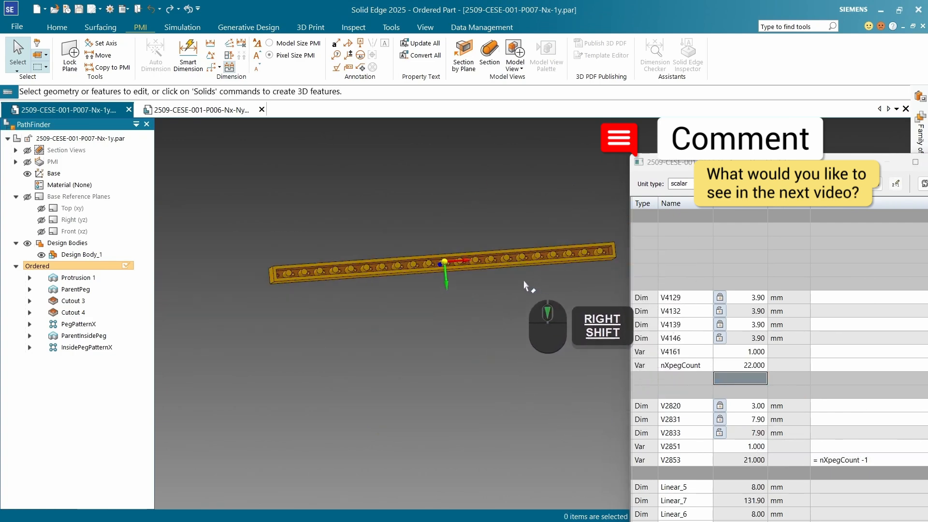
{"action": "middle_click_drag", "start_coordinate": [524, 285], "coordinate": [491, 363]}
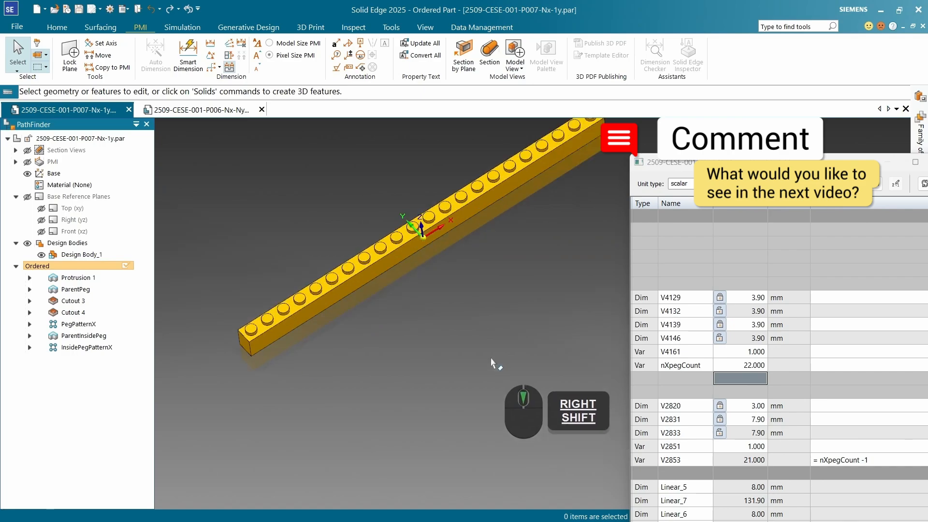